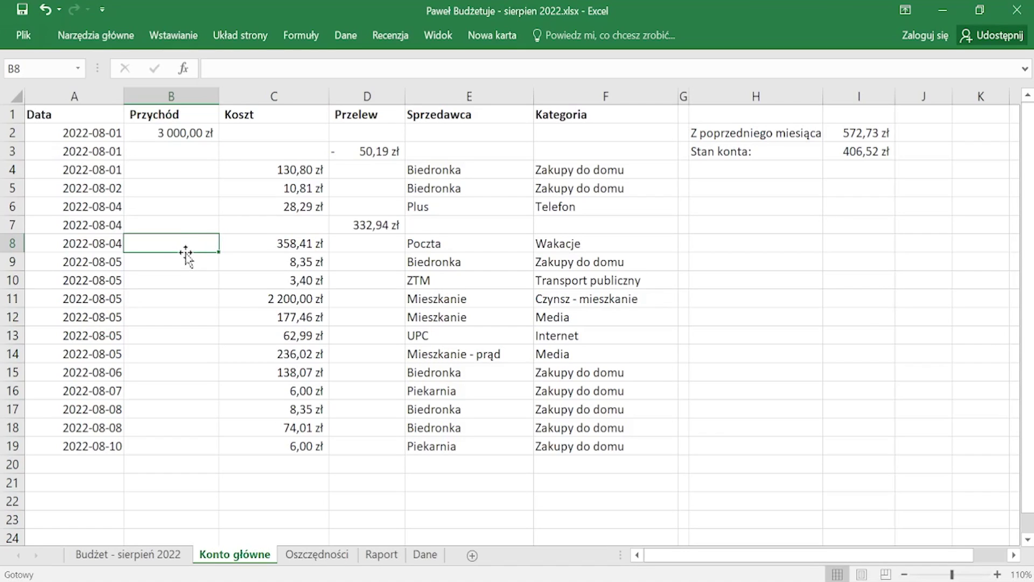
Review the Mieszkanie - prąd cost entry dated 2022-08-05 in the main account records
left_click(291, 366)
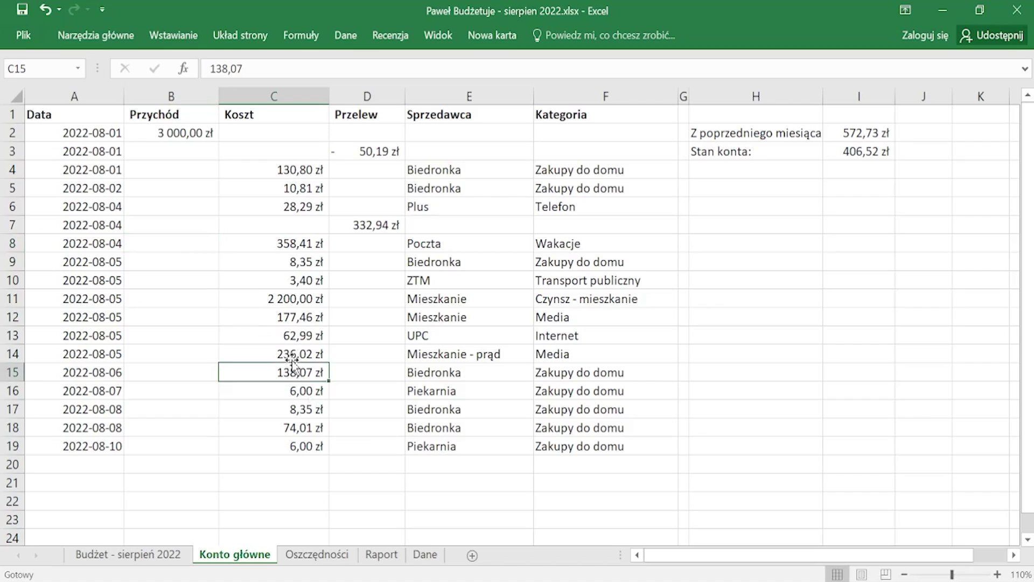
left_click(292, 357)
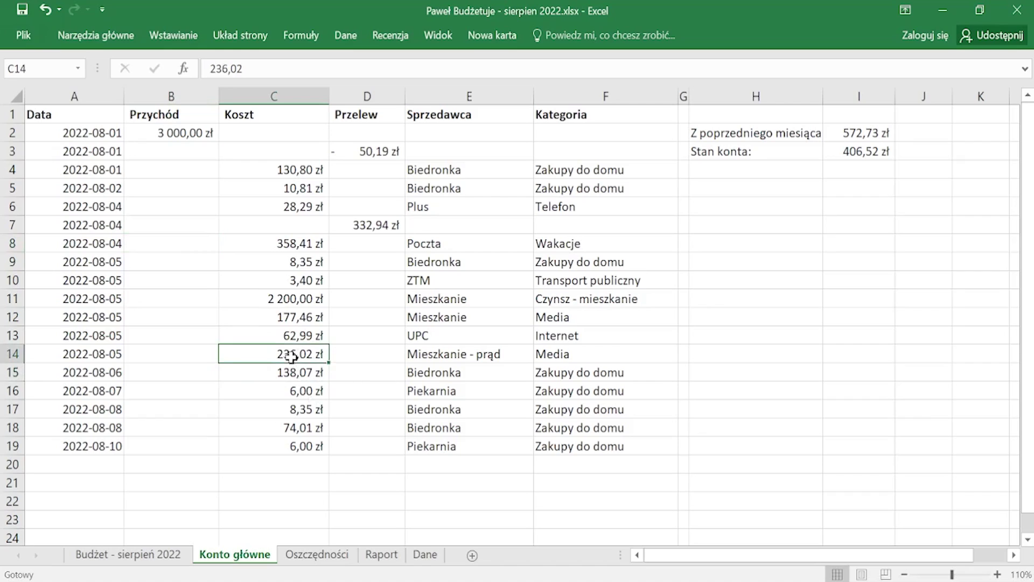
left_click(373, 358)
left_click(305, 360)
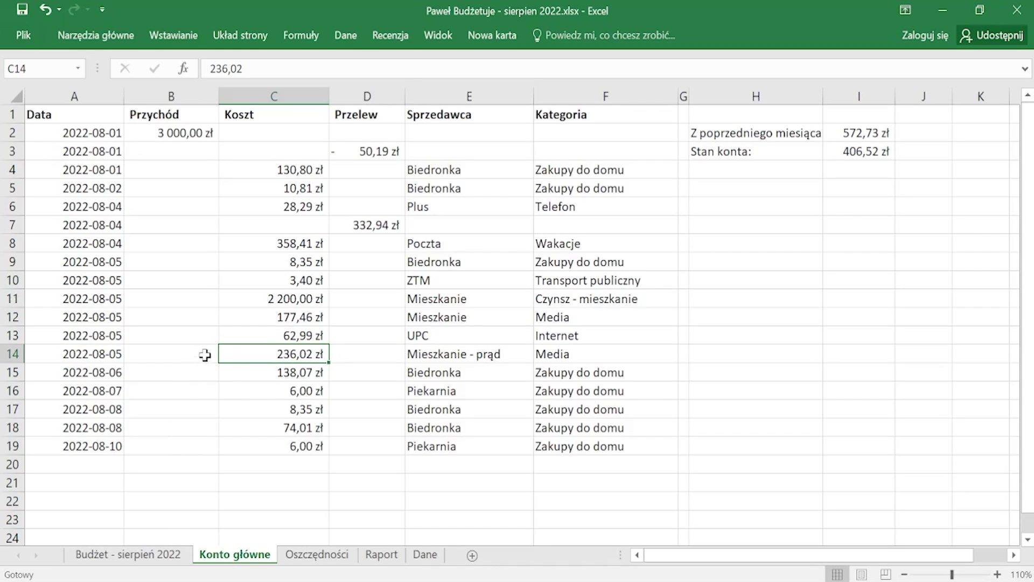
Go to the Budżet - sierpień 2022 sheet and examine the available amounts for the Media and Wakacje categories
left_click(148, 555)
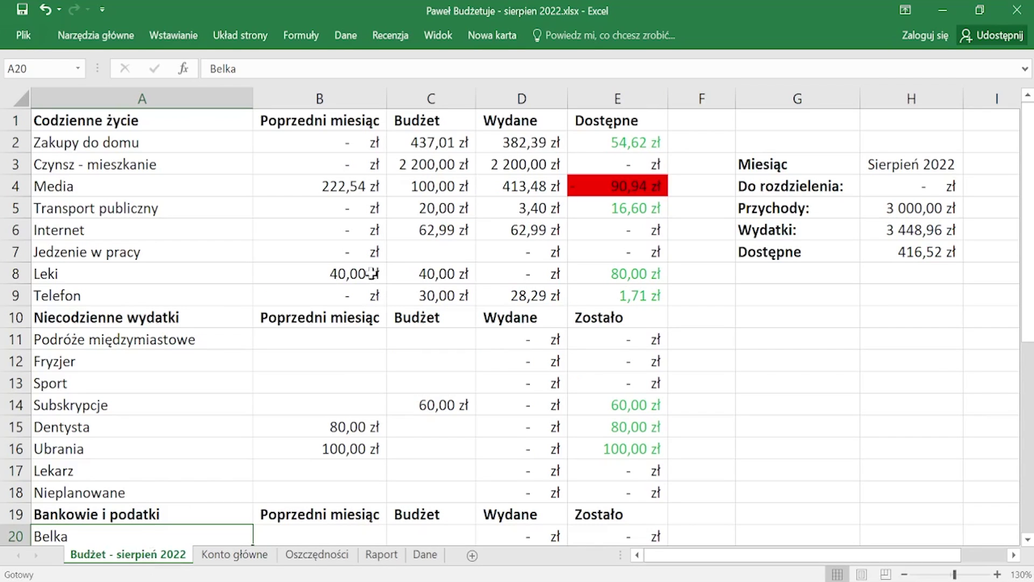
left_click(604, 186)
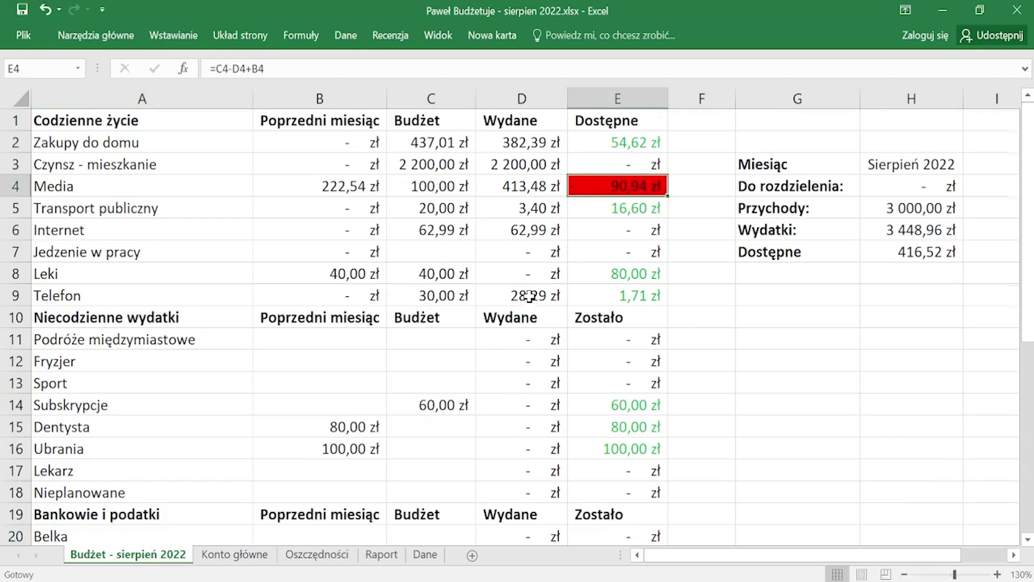
scroll(539, 301, "down", 4)
left_click(611, 443)
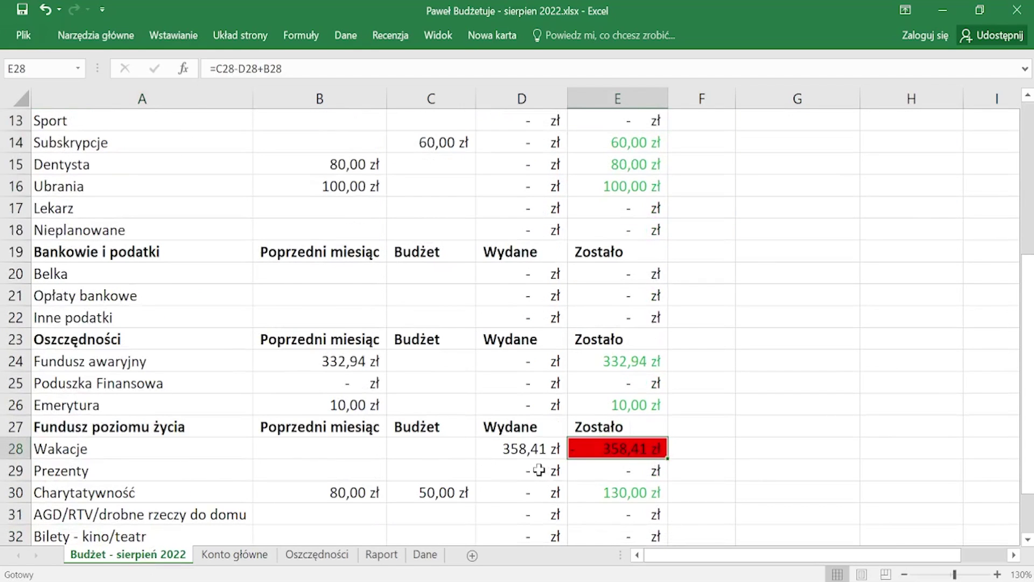
scroll(533, 468, "up", 2)
scroll(517, 433, "up", 2)
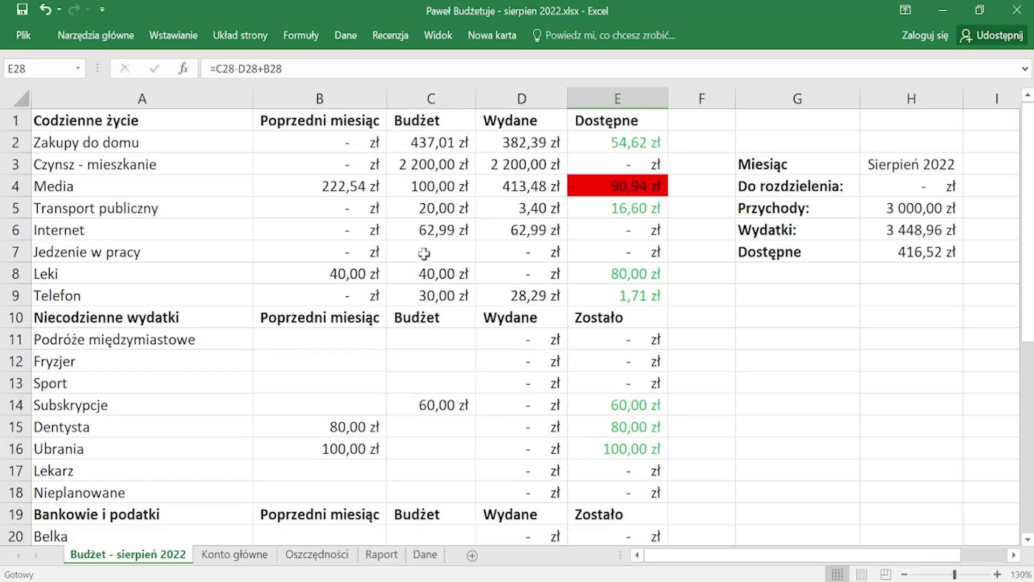
left_click(393, 187)
left_click(157, 128)
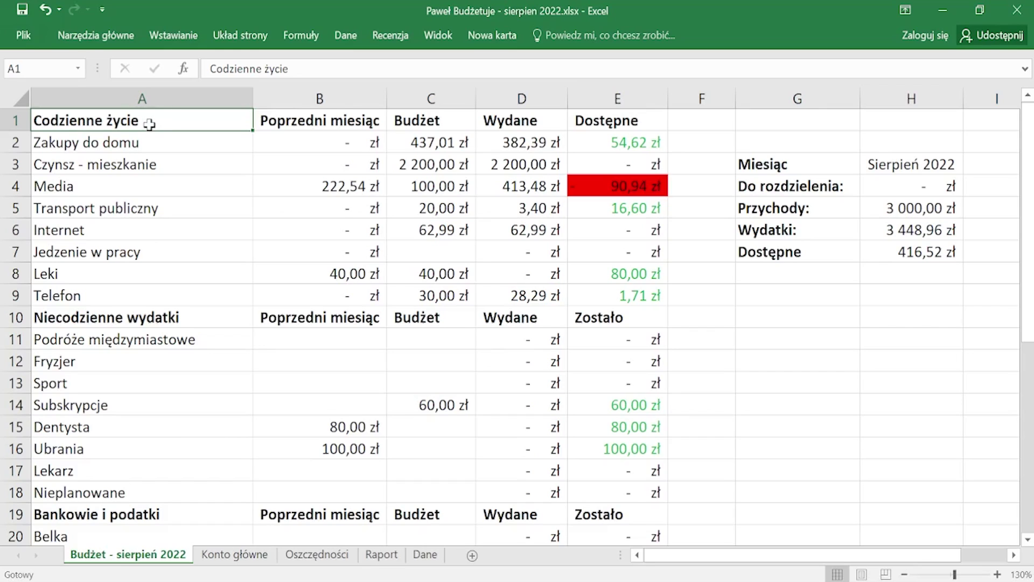
Go down the Budżet column from Codzienne życie to Wakacje and examine that category's spent and remaining amounts
key("Right")
key("Right")
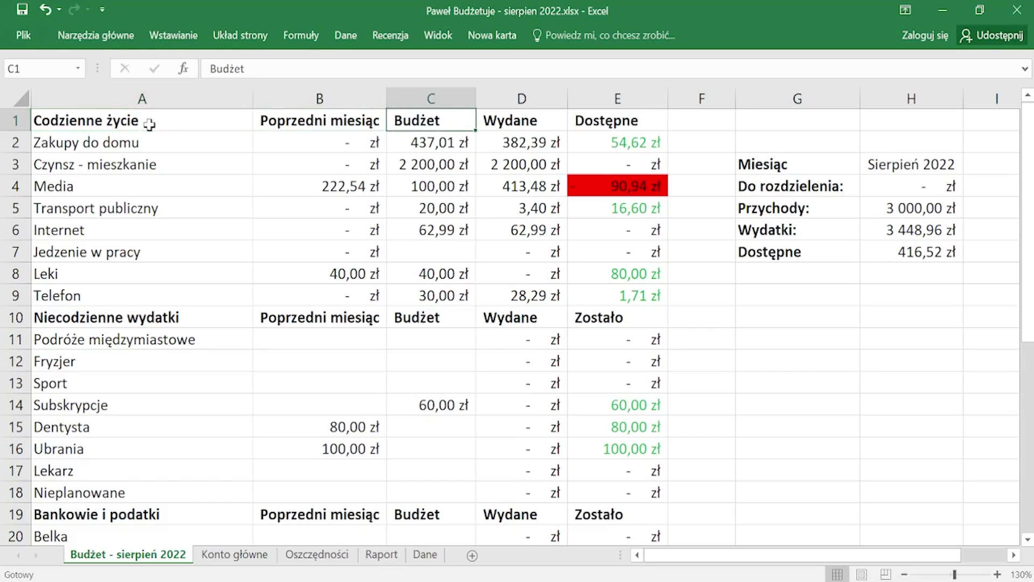
key("Down")
key("Down")
key("Down")
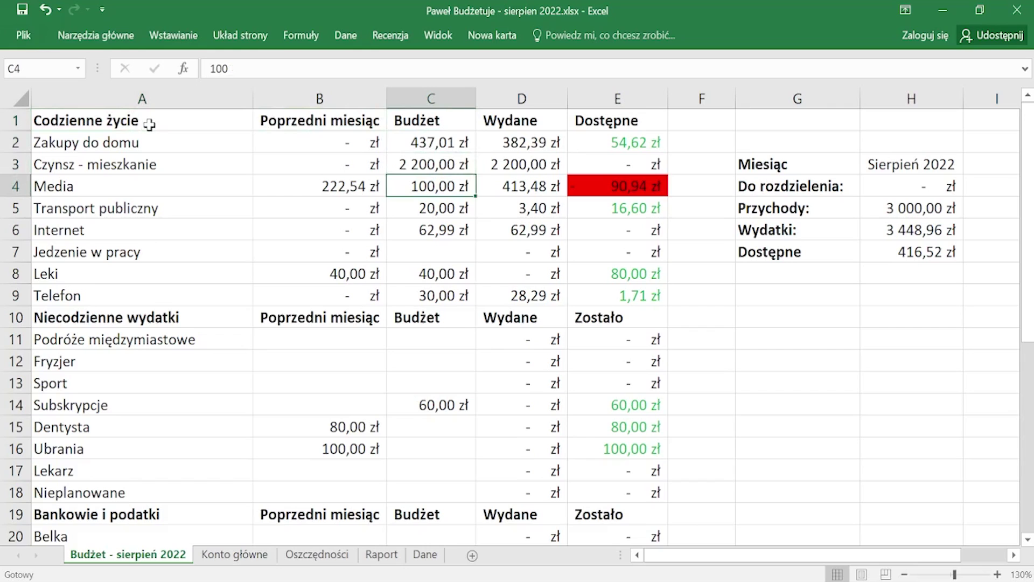
key("Down")
key("Down")
key("Down")
key("Down")
key("Down")
key("Down")
key("Down")
key("Down")
key("Down")
key("Down")
key("Down")
key("Down")
key("Down")
key("Down")
key("Down")
key("Down")
key("Down")
key("Down")
key("Down")
key("Down")
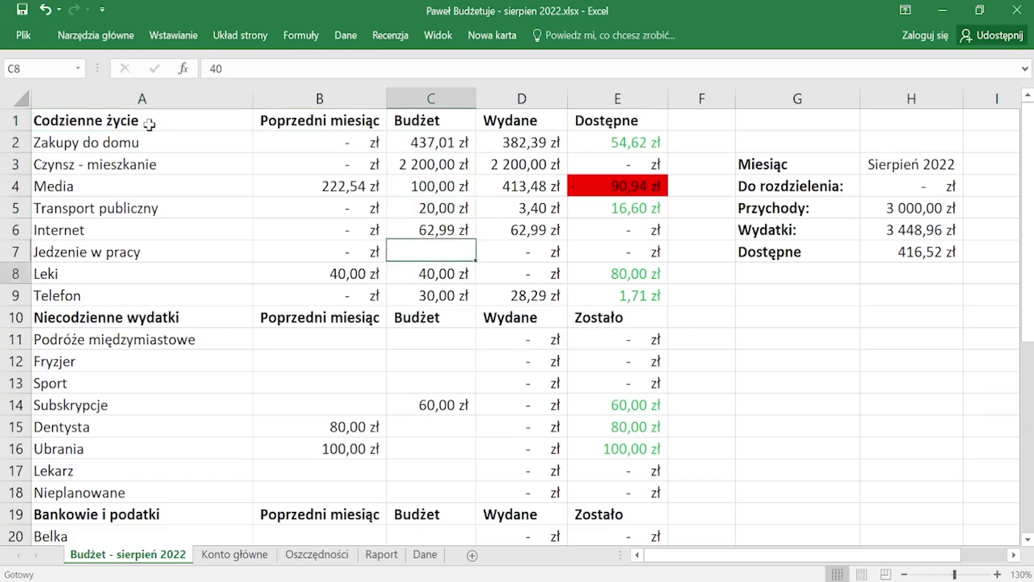
key("Right")
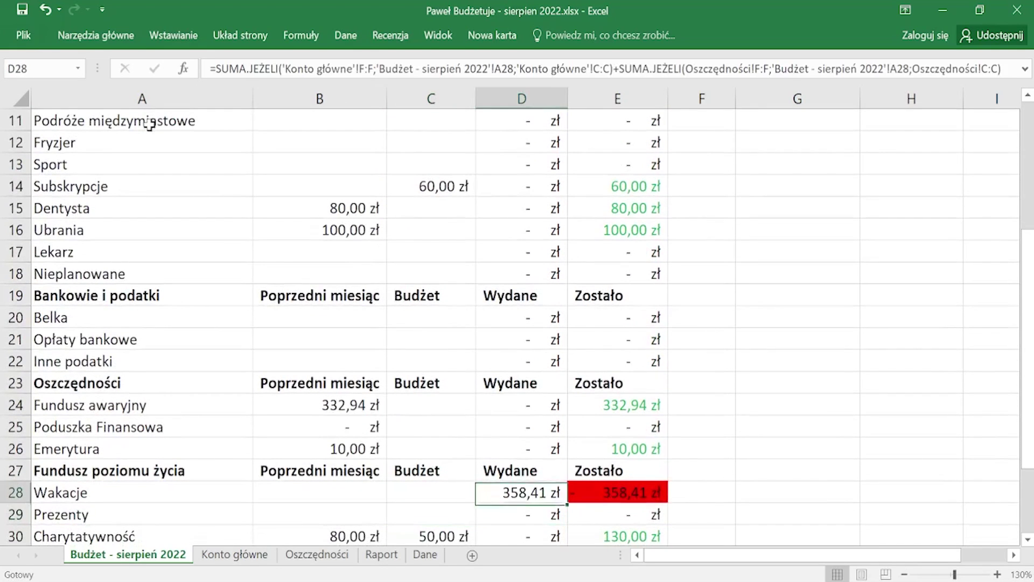
key("Right")
key("Left")
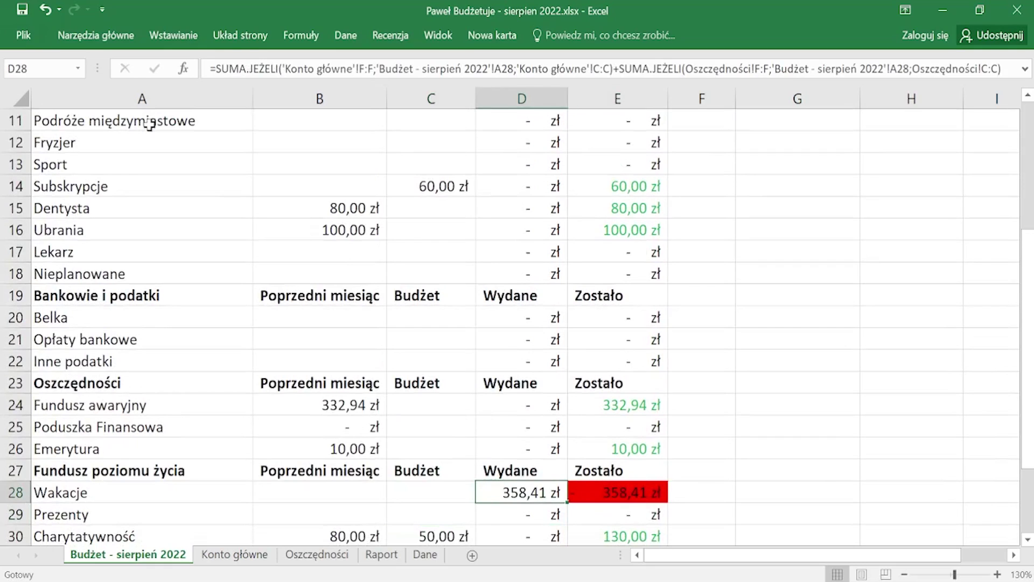
key("Right")
key("Left")
Set the August Budżet amount for Fundusz awaryjny to -332,94
key("Up")
key("Up")
key("Up")
key("Up")
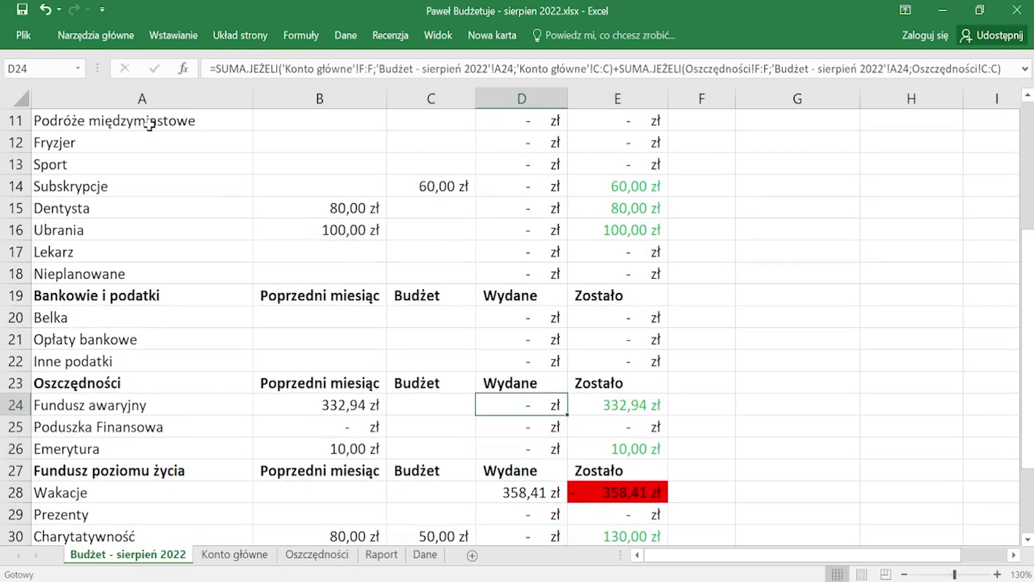
key("Left")
key("Left")
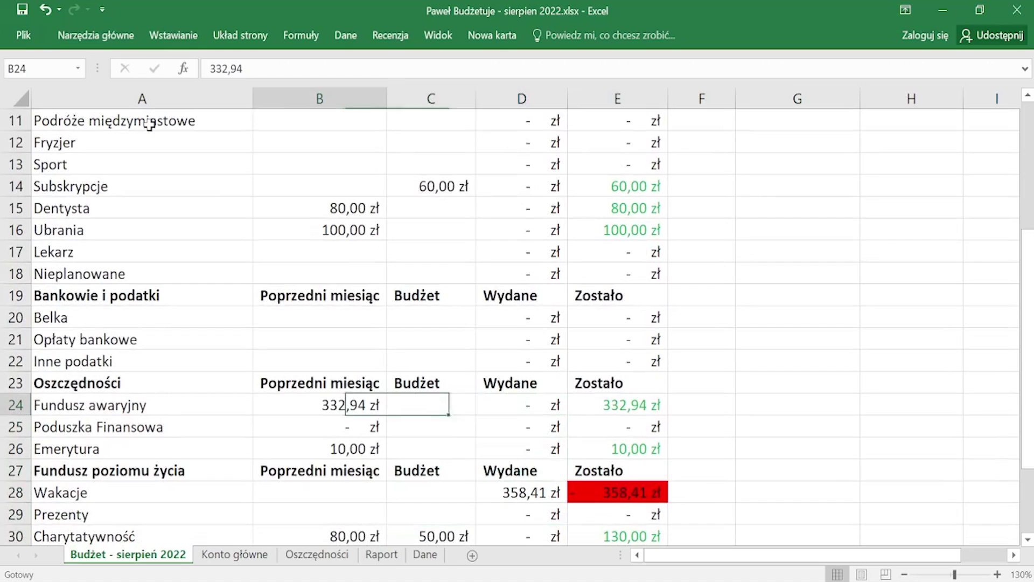
key("Right")
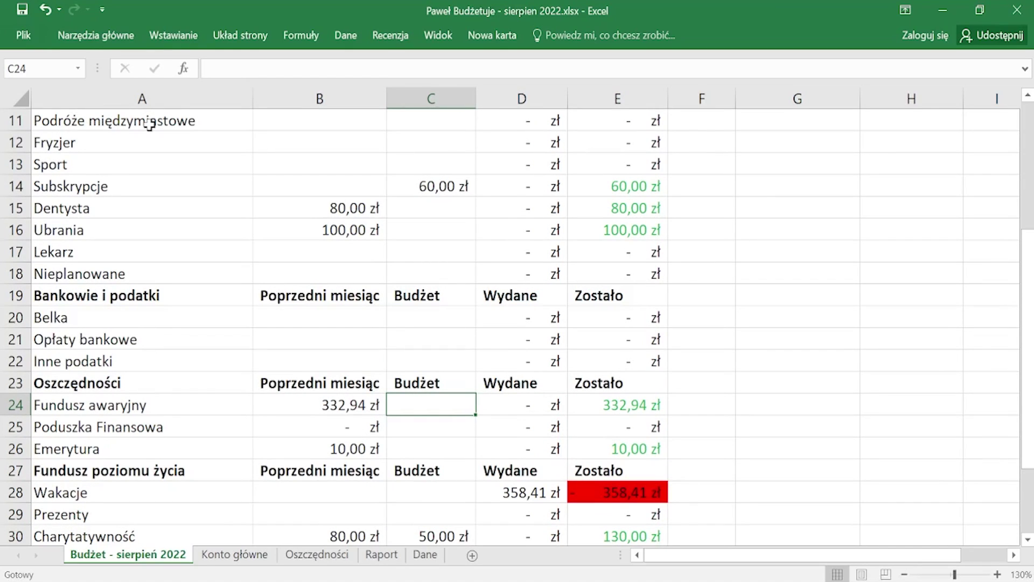
key("Left")
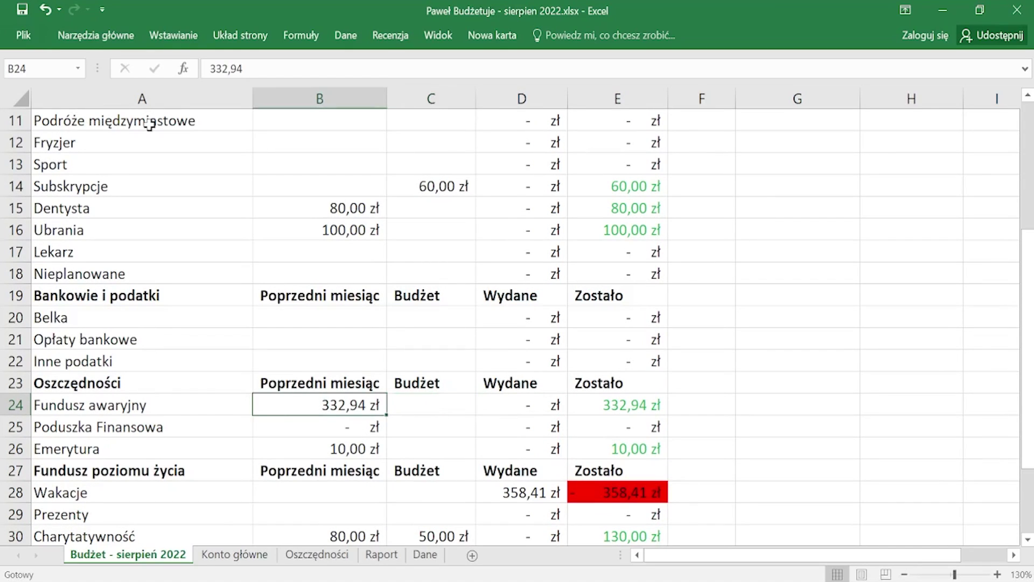
key("Right")
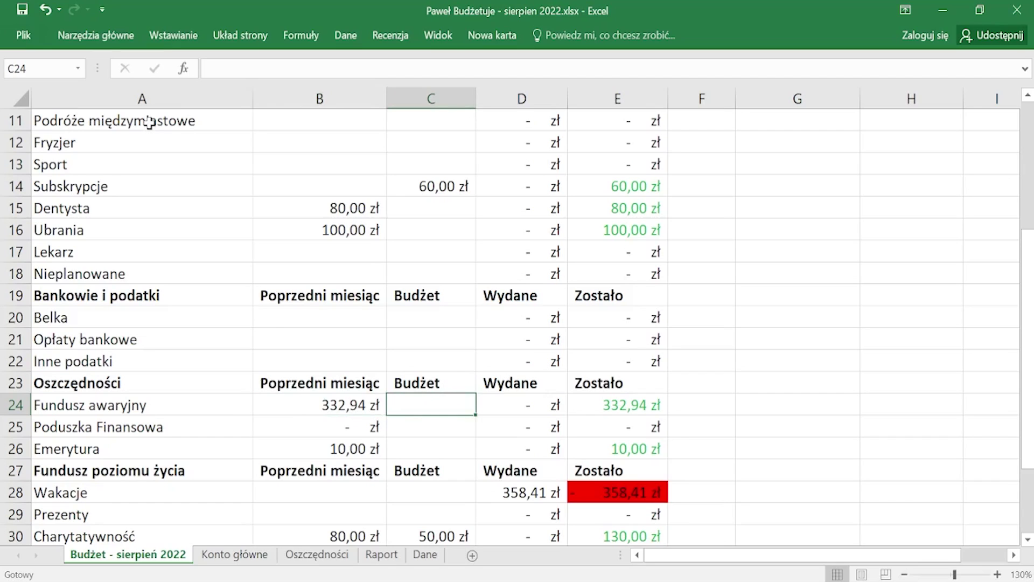
type("-3")
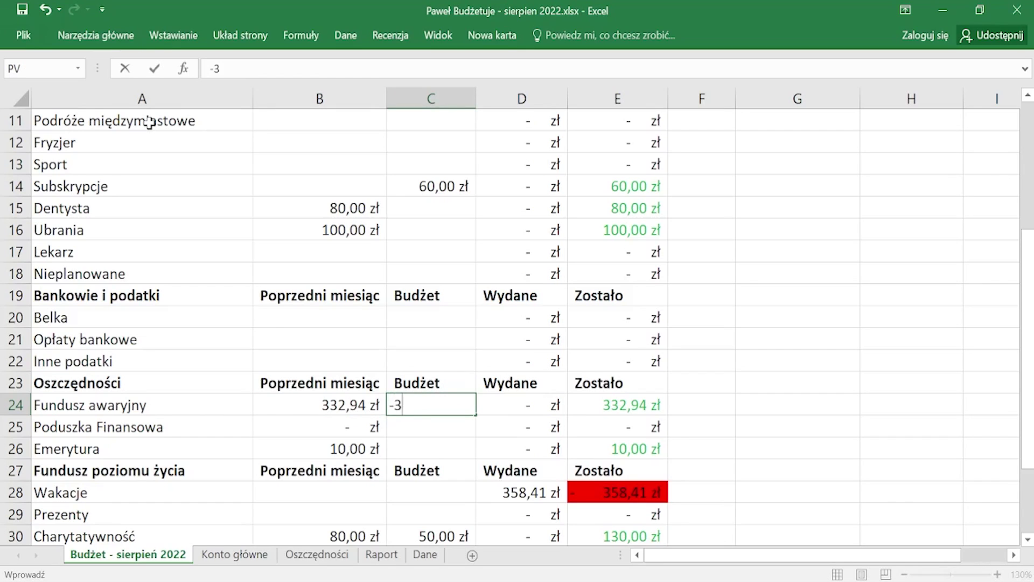
type("32,94")
key("Return")
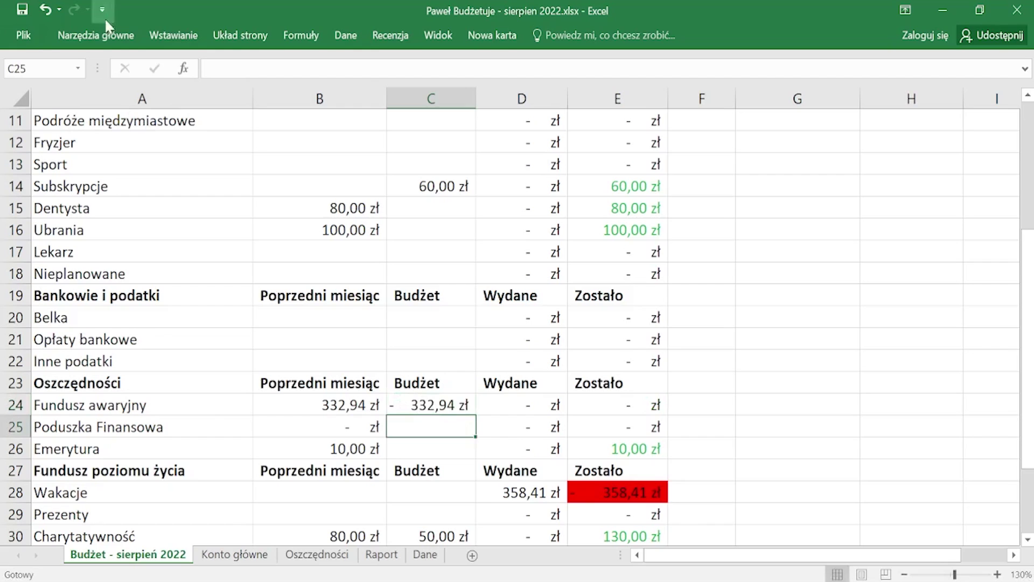
Check the Do rozdzielenia amount and set the Budżet amount for Ubrania to -100
scroll(727, 370, "up", 4)
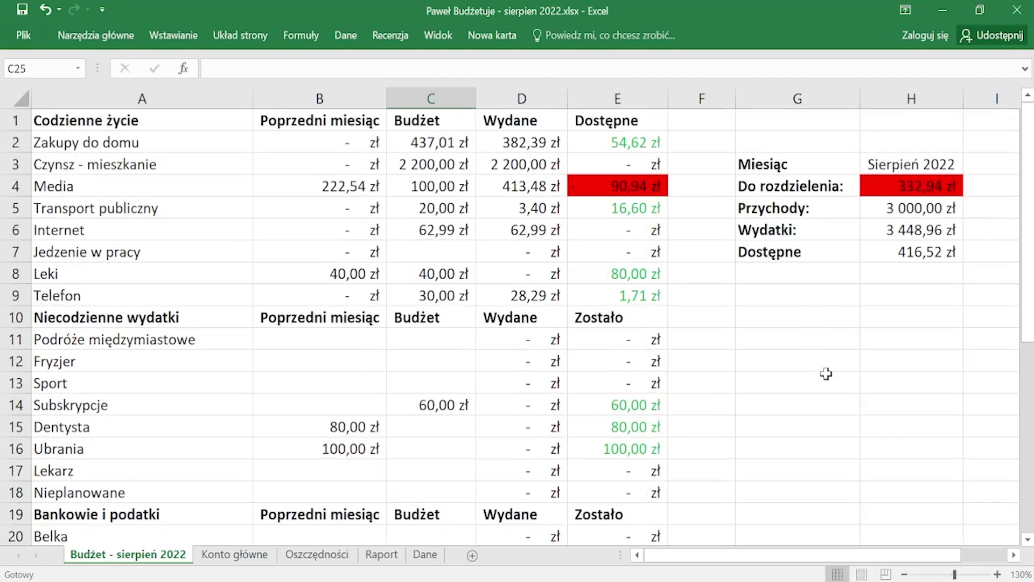
scroll(745, 361, "down", 3)
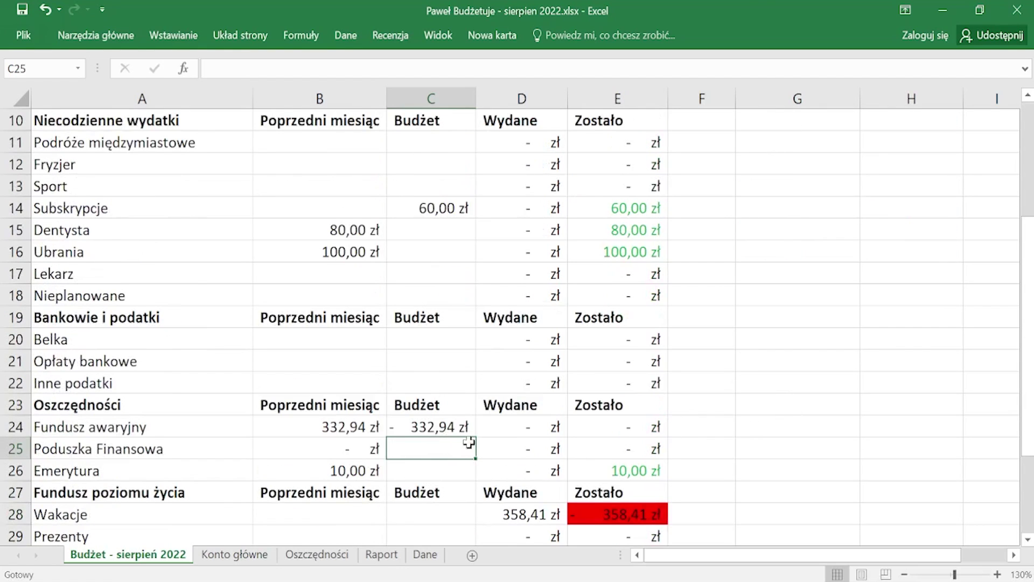
scroll(359, 456, "down", 1)
scroll(359, 456, "down", 1)
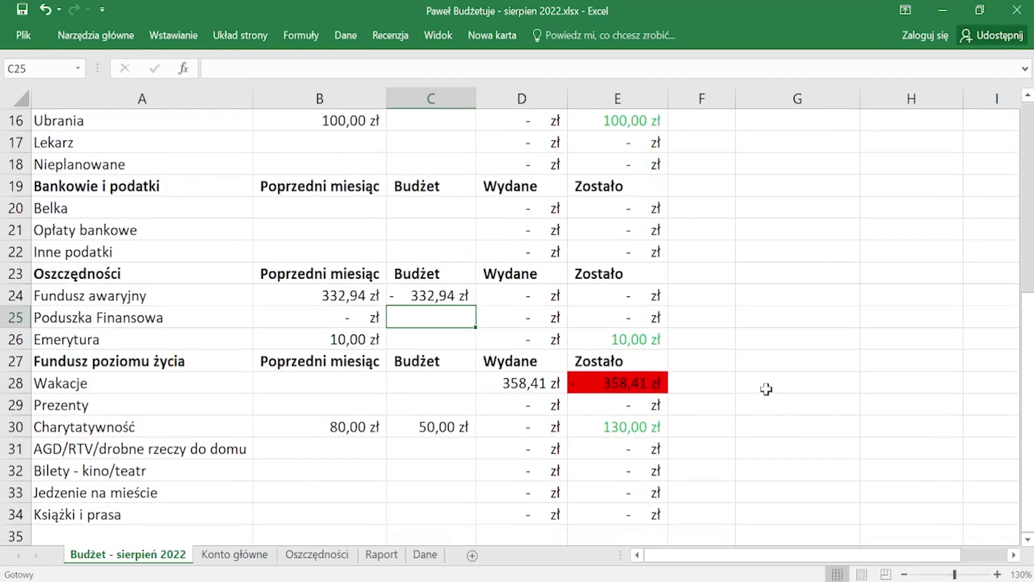
scroll(633, 399, "up", 2)
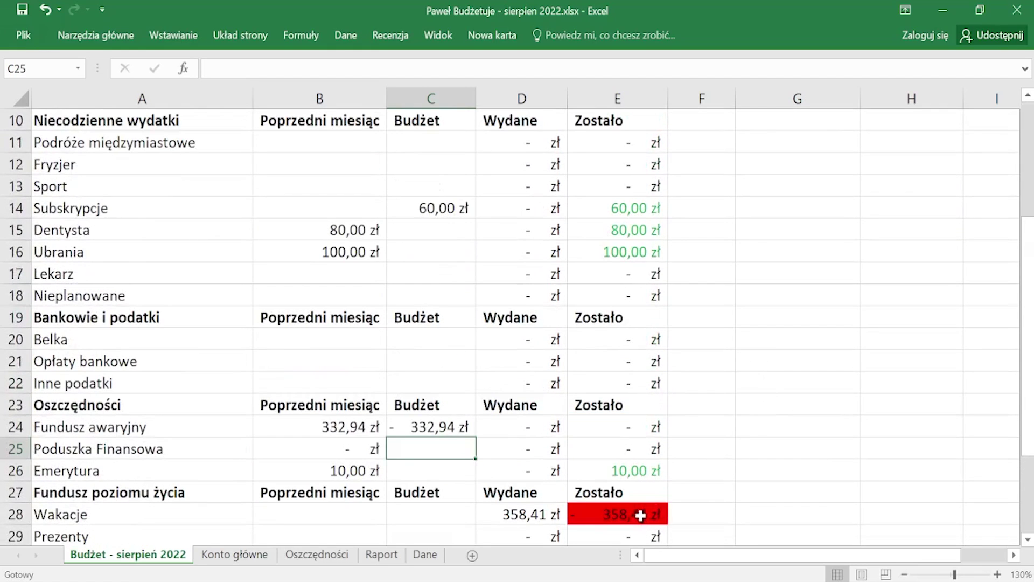
left_click(434, 251)
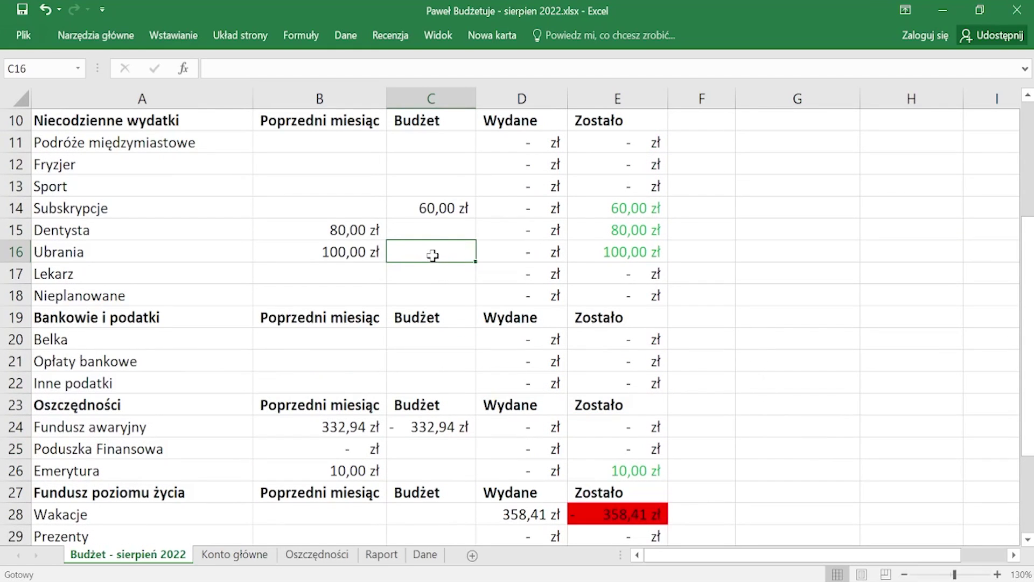
type("-100")
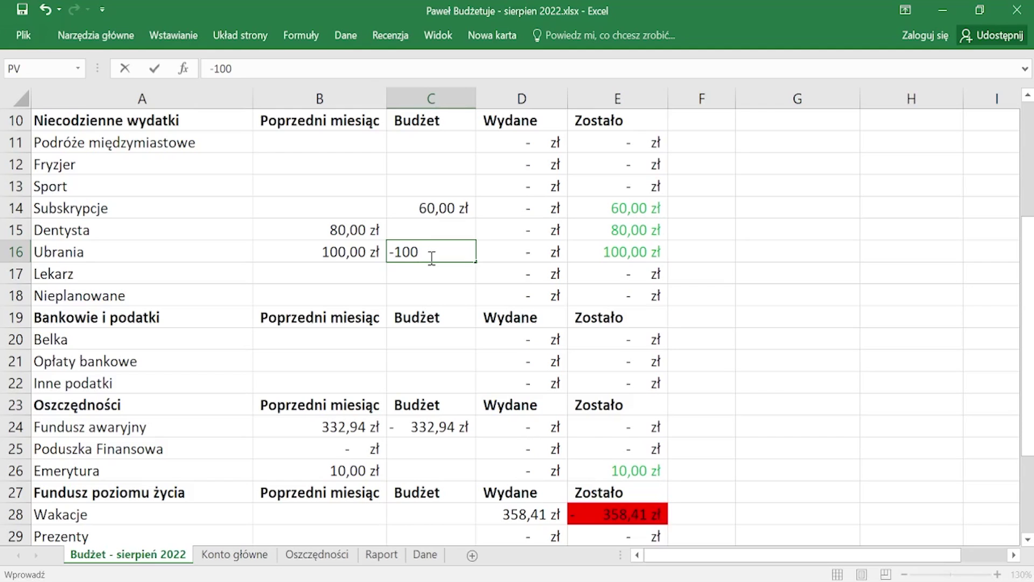
key("Return")
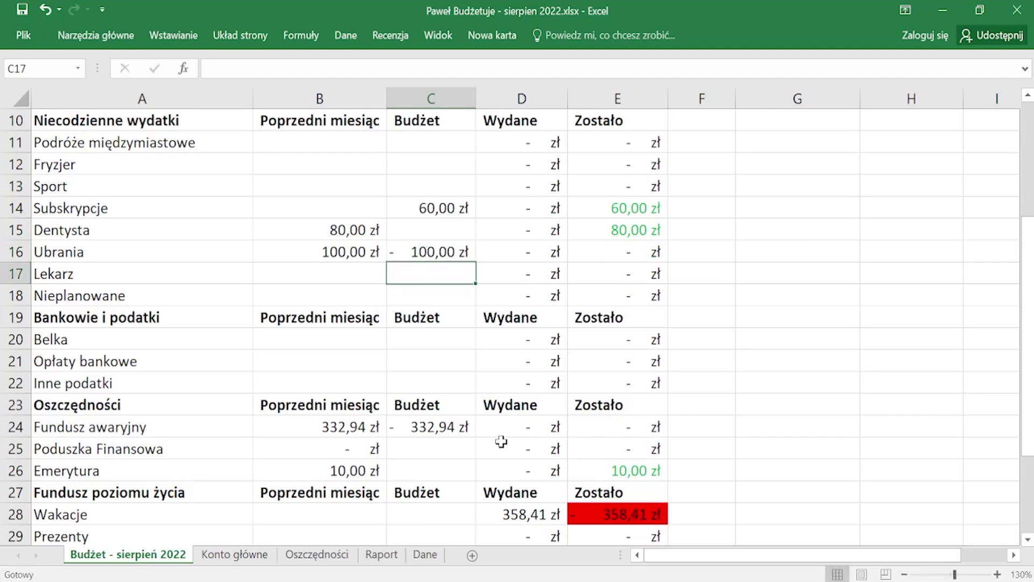
Copy the Wakacje Wydane amount into its Budżet cell as a plain value of 358,41, and check the remaining amounts
scroll(669, 243, "up", 2)
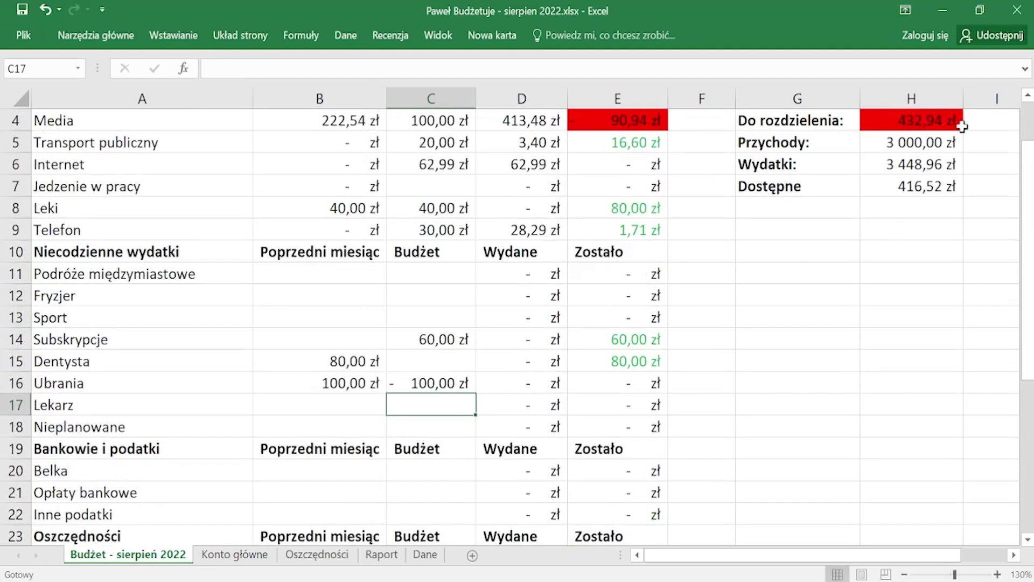
scroll(827, 247, "down", 3)
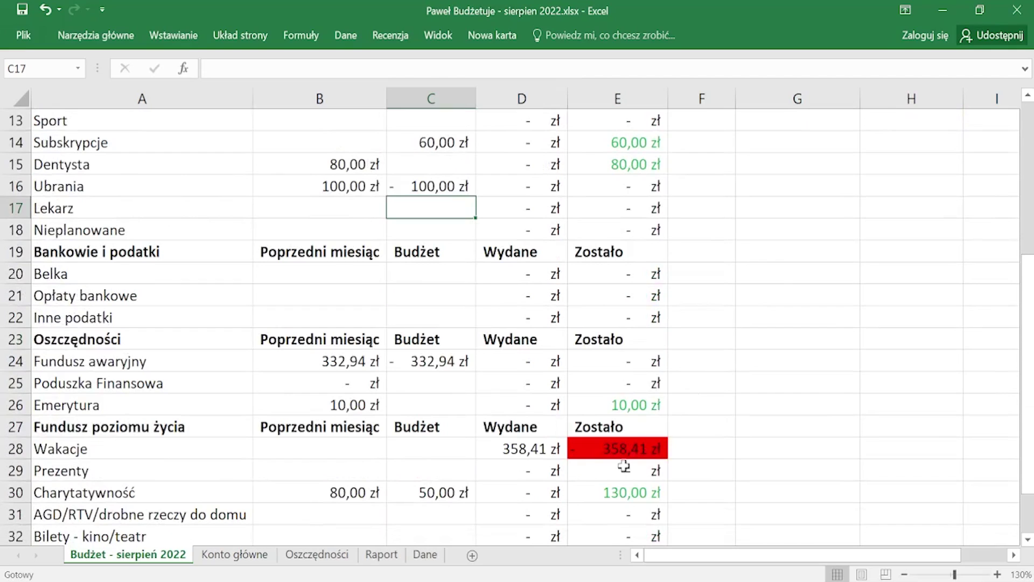
left_click(515, 447)
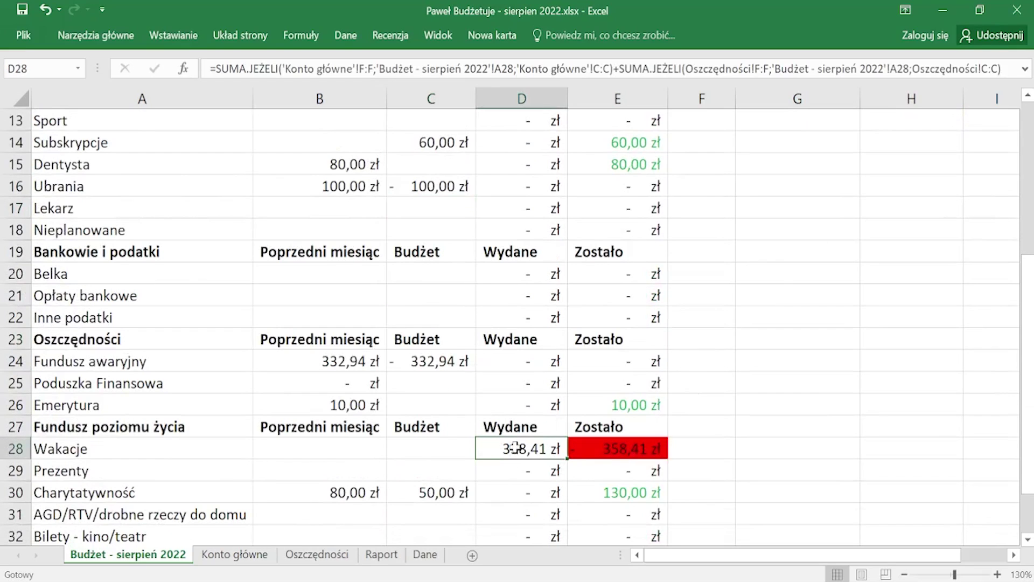
key("ctrl+c")
left_click(423, 448)
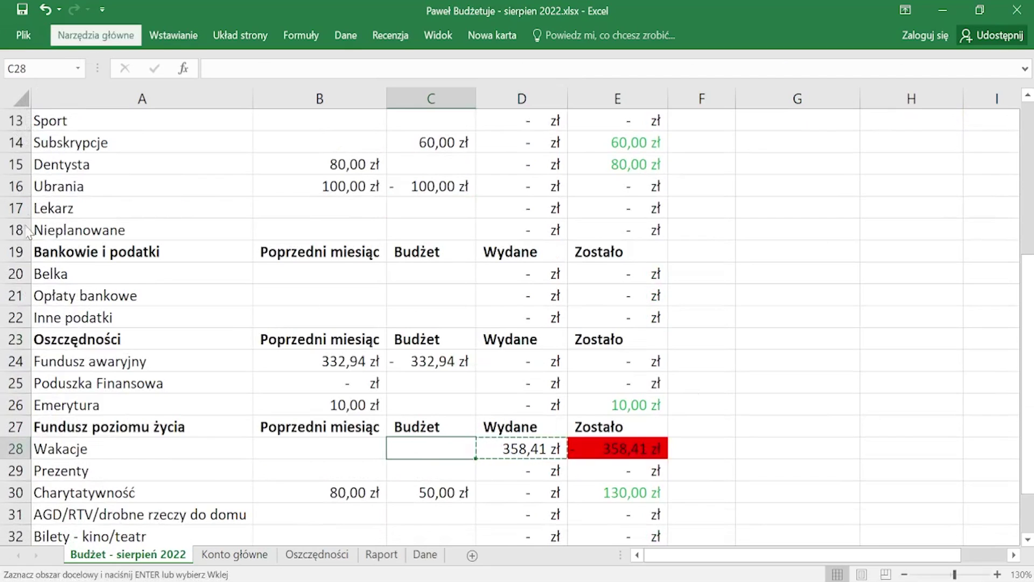
key("ctrl+v")
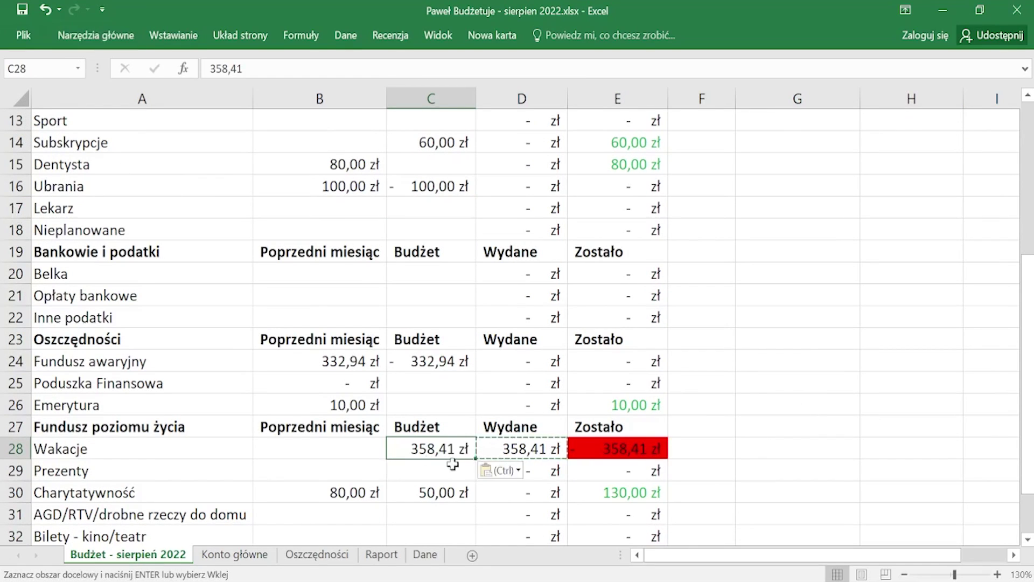
left_click(750, 425)
scroll(751, 429, "down", 1)
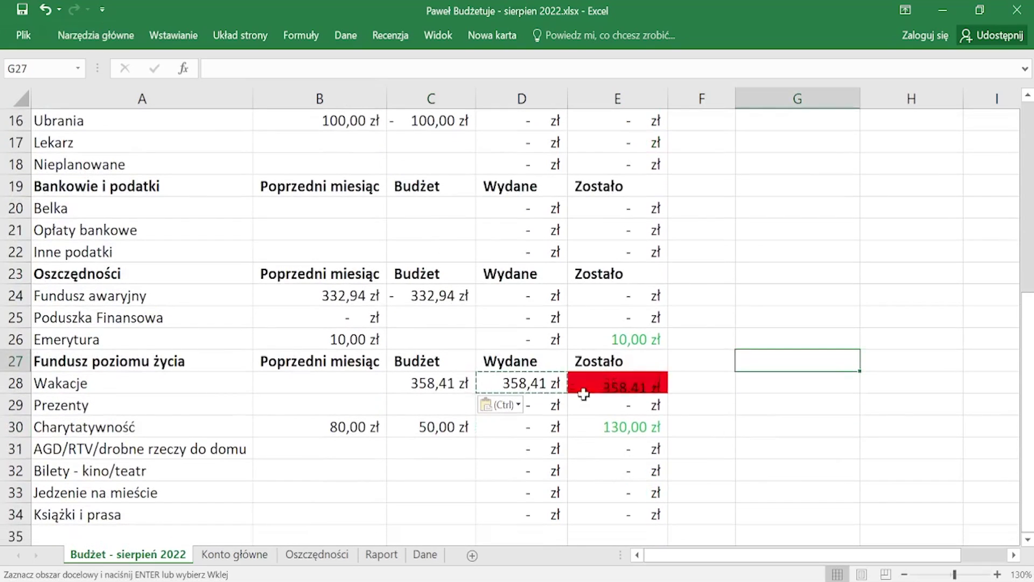
scroll(652, 402, "up", 3)
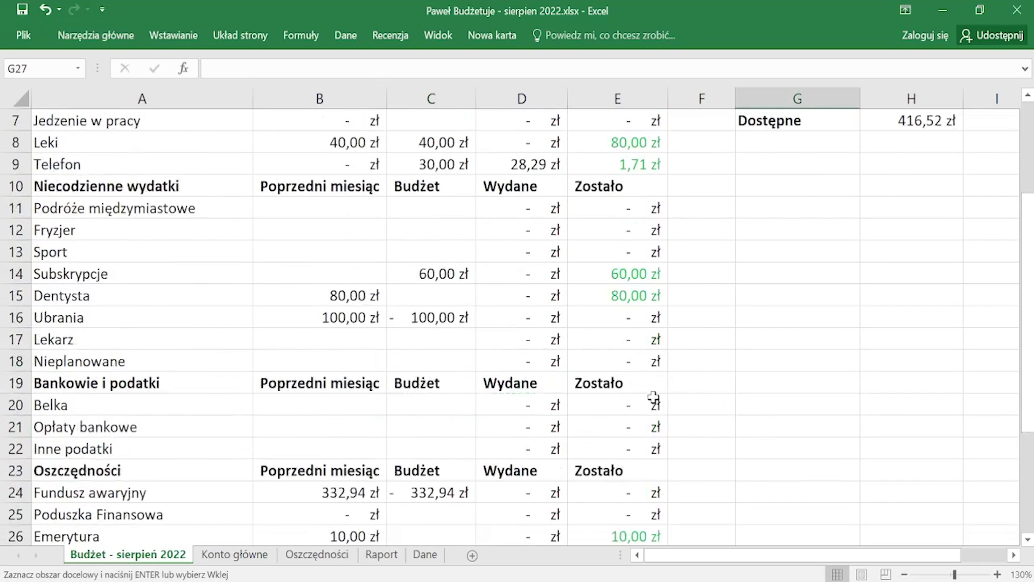
scroll(653, 398, "up", 1)
scroll(492, 487, "down", 4)
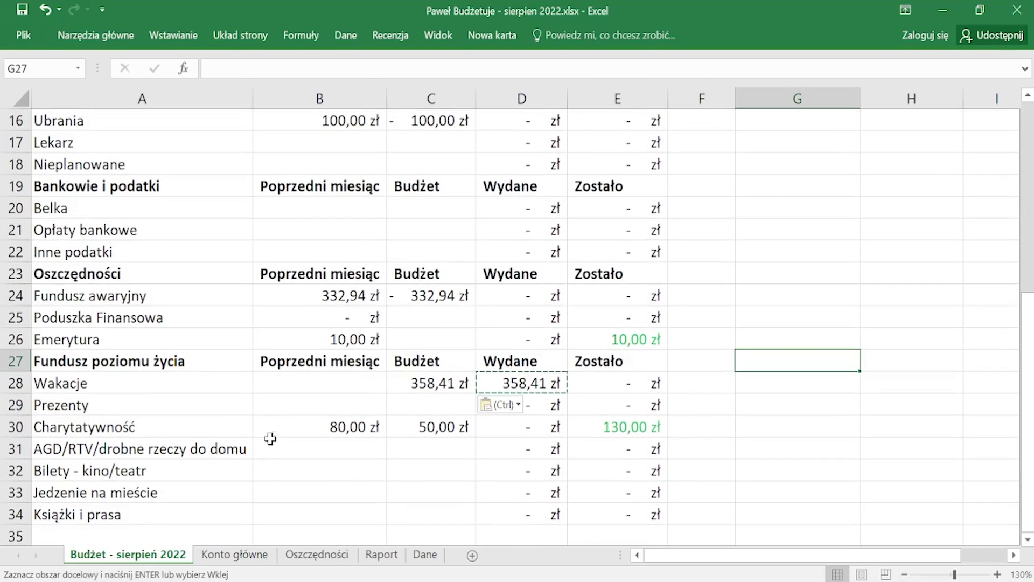
Copy the Telefon Wydane amount into its Budżet cell as a plain value of 28,29
left_click(730, 260)
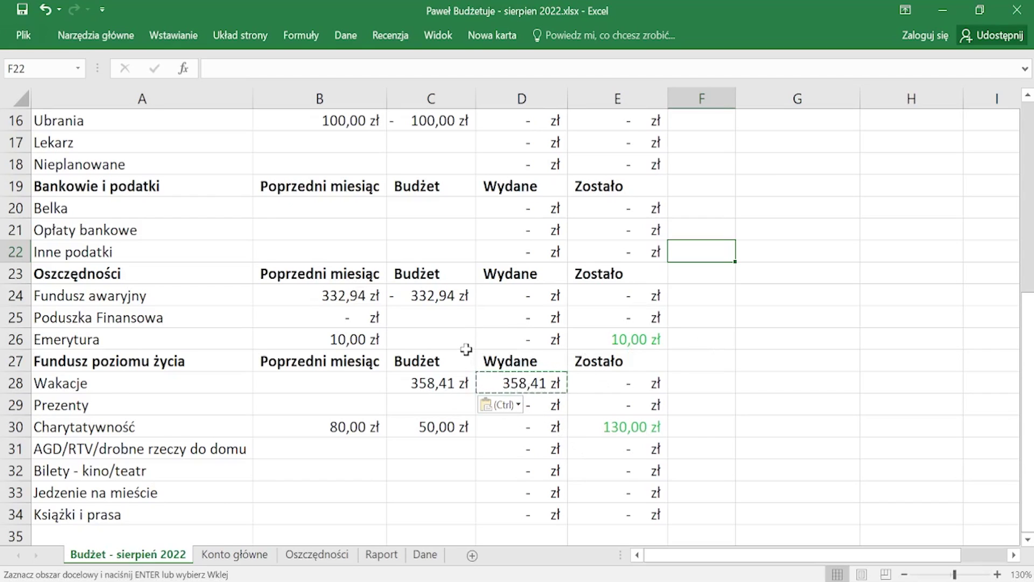
scroll(466, 349, "up", 1)
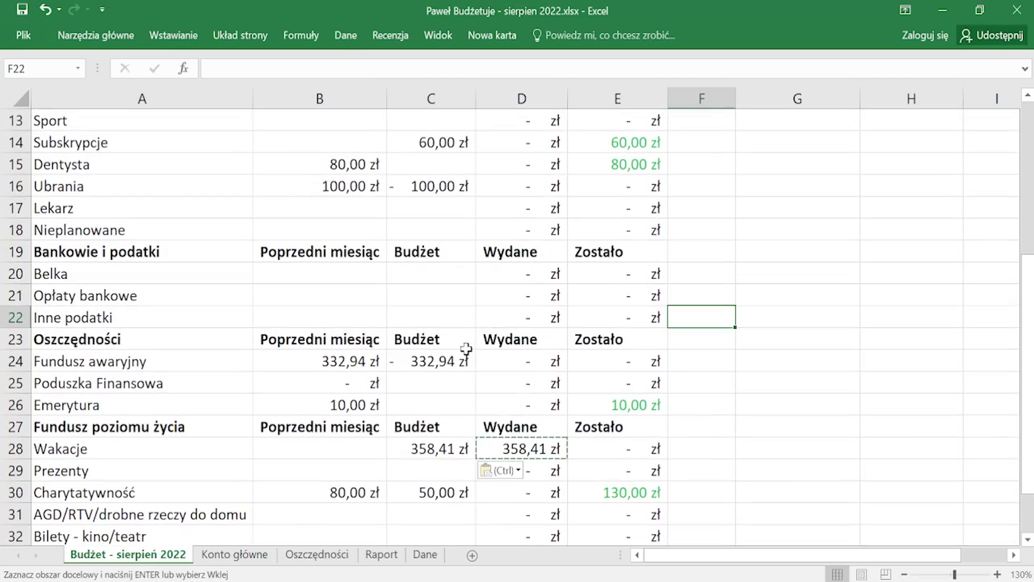
scroll(466, 349, "up", 2)
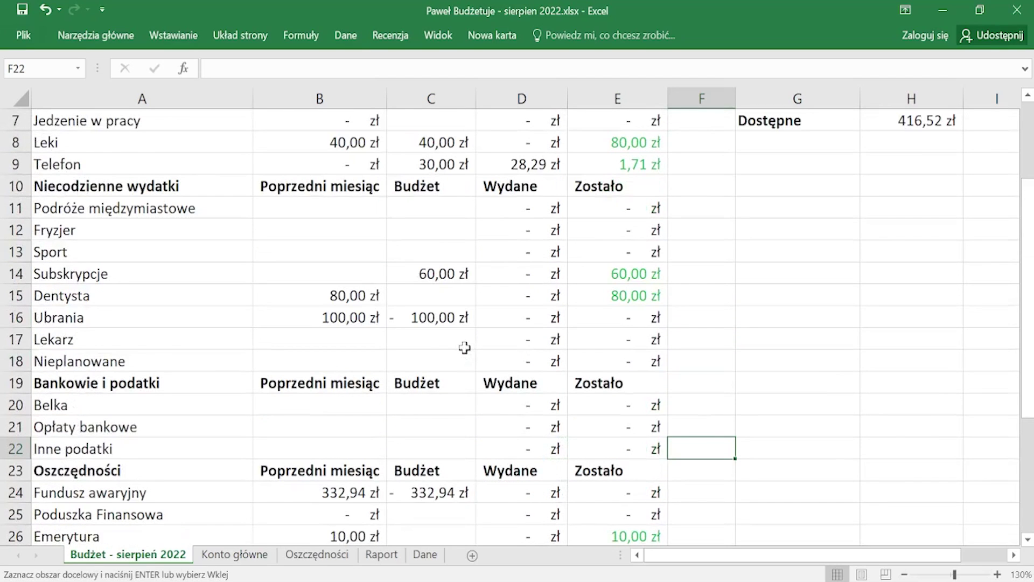
scroll(465, 347, "up", 2)
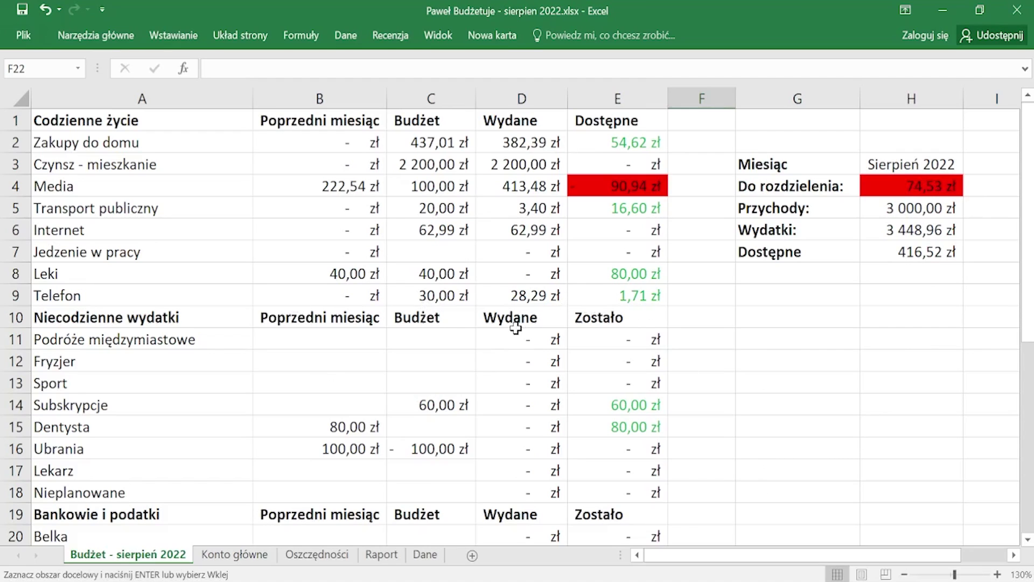
left_click(533, 294)
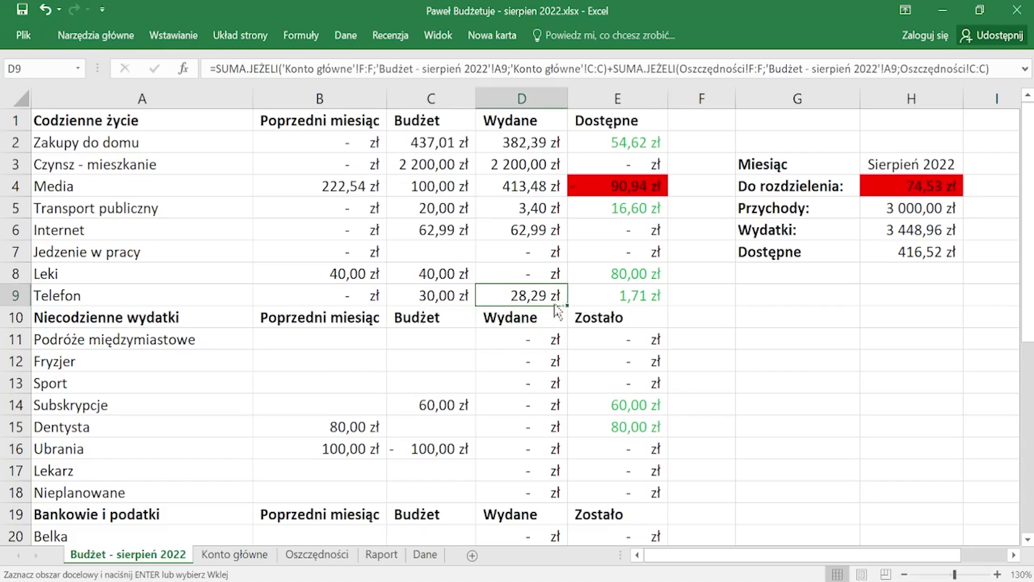
left_click(469, 295)
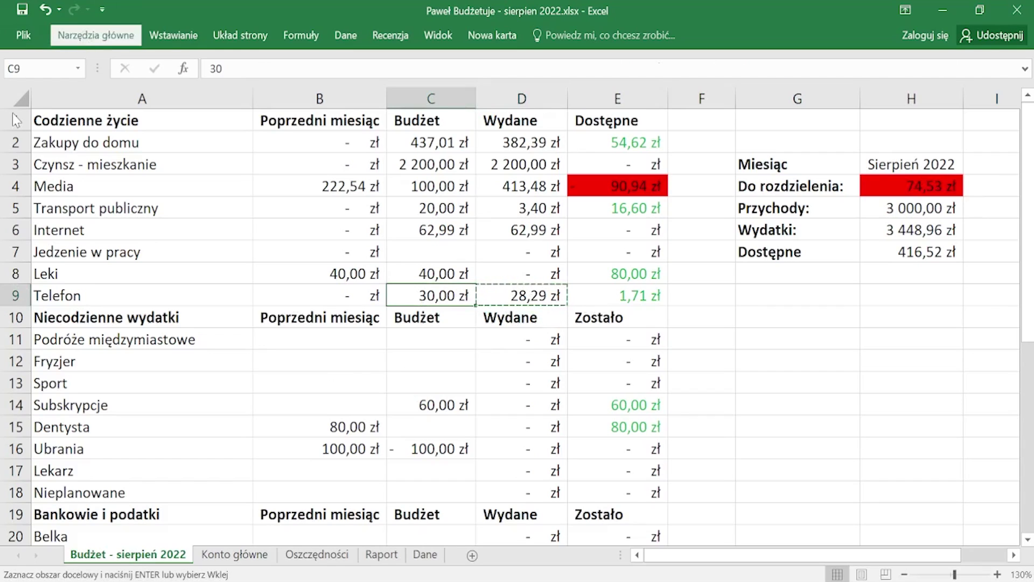
key("ctrl+v")
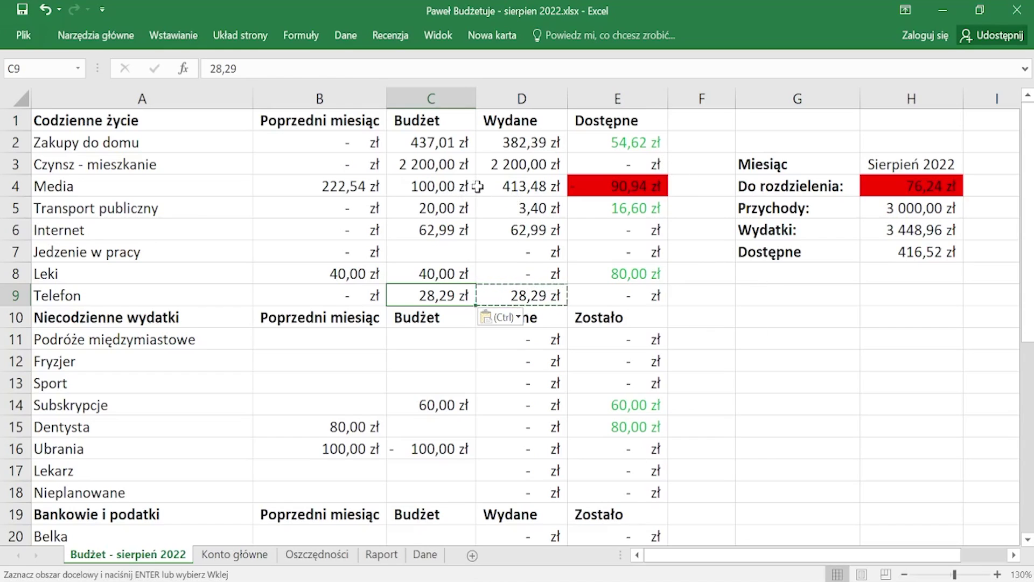
Set the Budżet amount for Media to 176,24
left_click(455, 188)
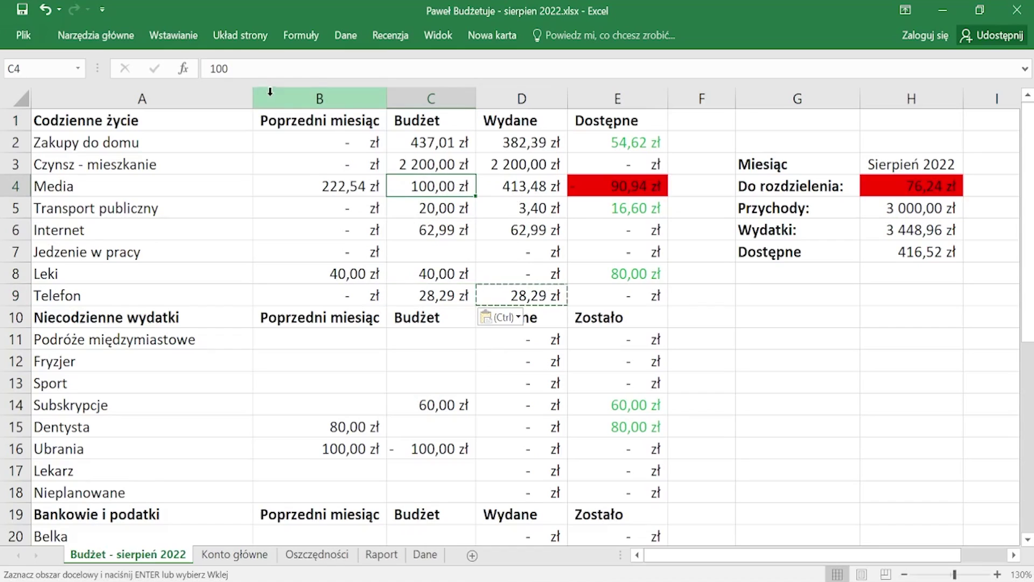
left_click(238, 67)
key("BackSpace")
key("BackSpace")
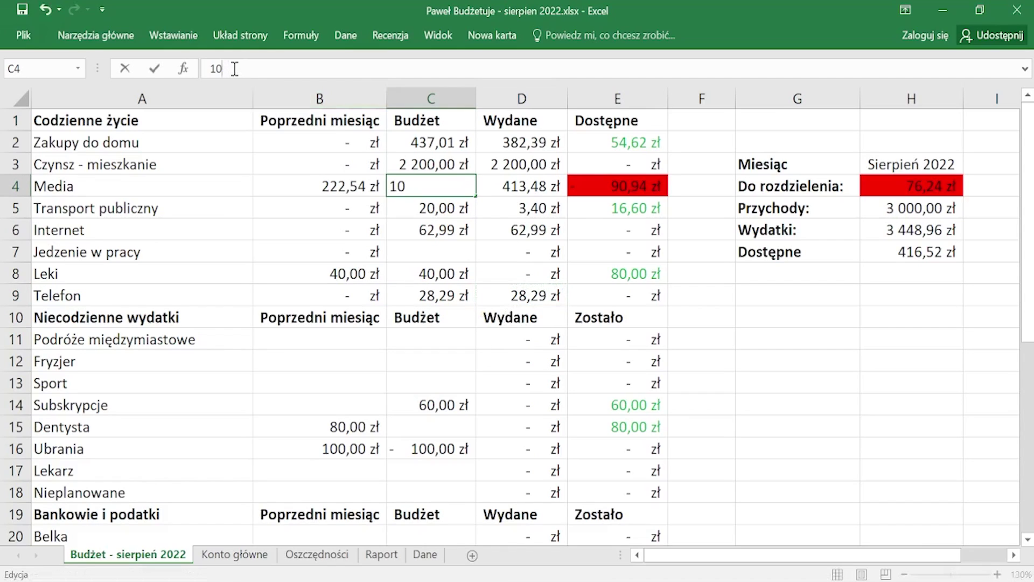
type("76,24")
key("Return")
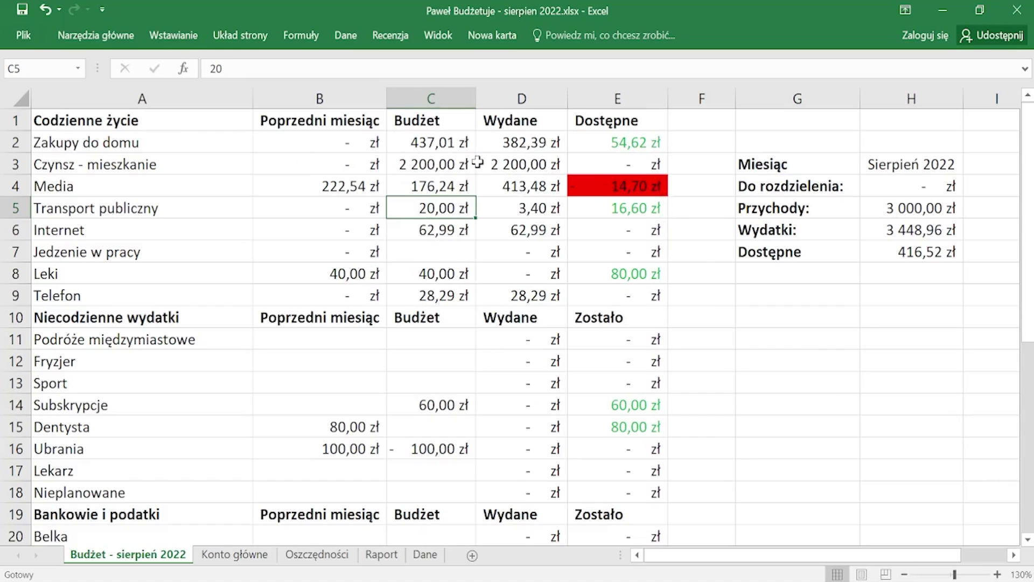
Reduce the Zakupy do domu Budżet amount by 14,70 using the formula =437,01-14,7
left_click(431, 144)
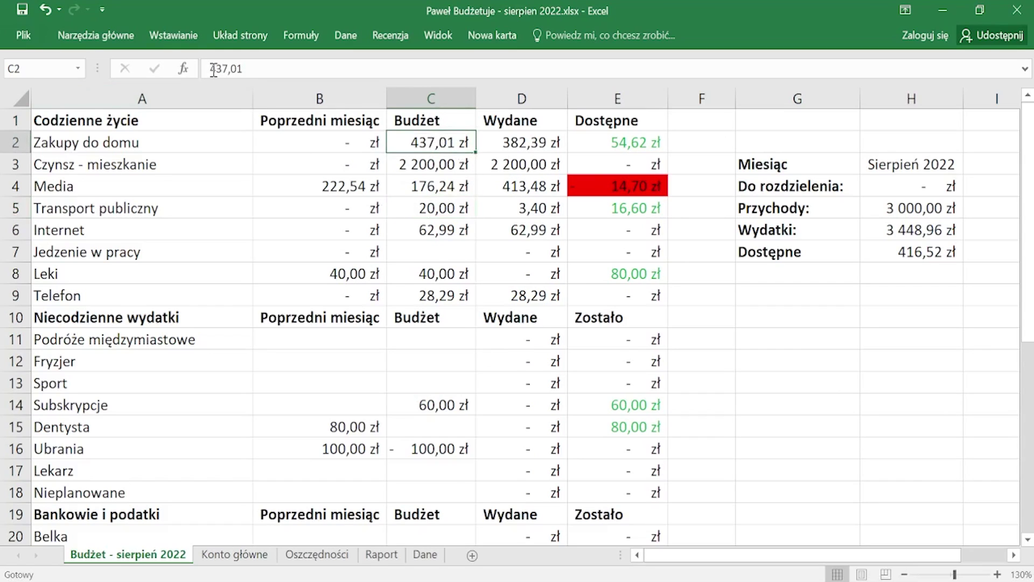
left_click(213, 69)
type("=")
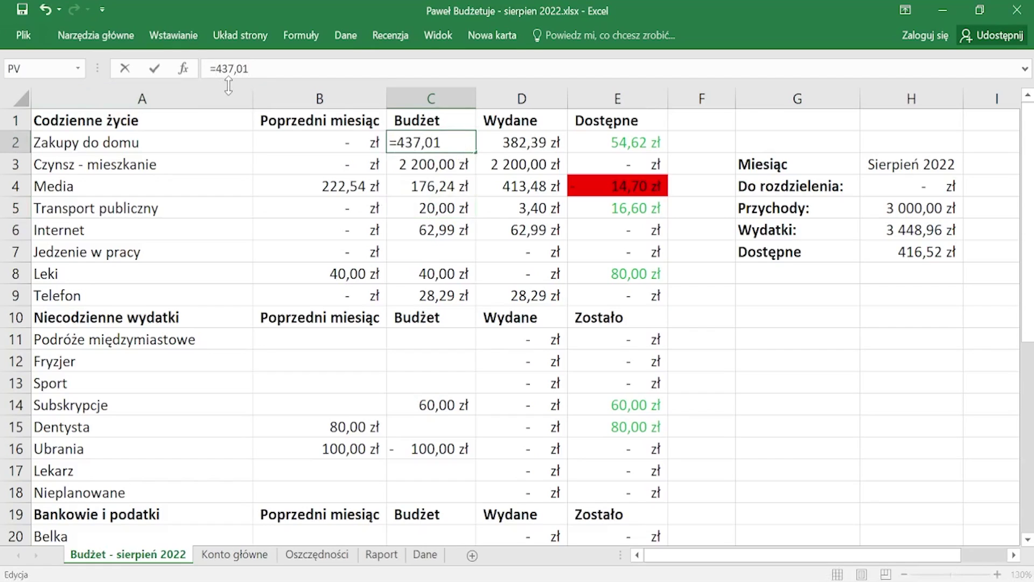
type("-14,70")
key("Return")
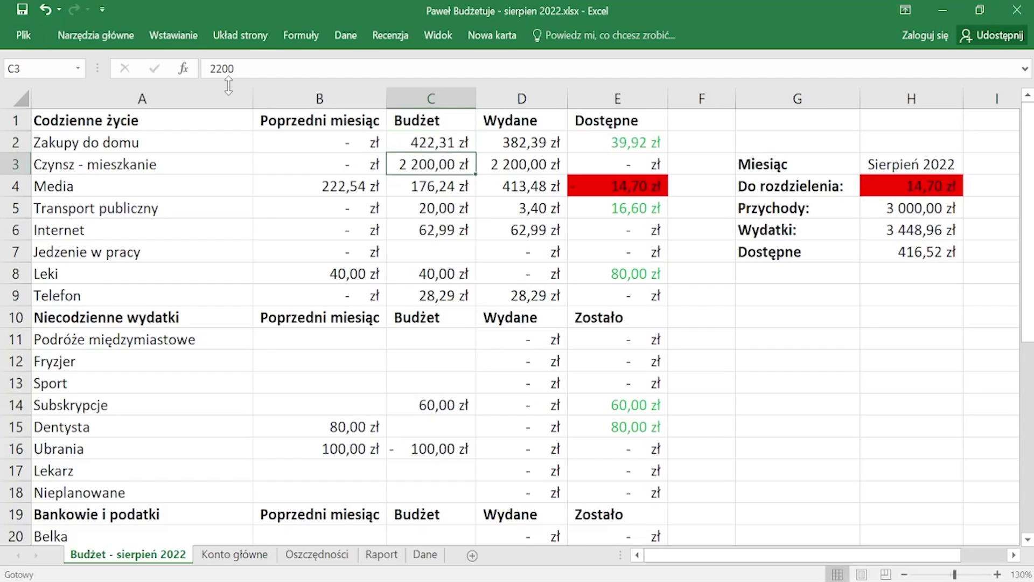
Raise the Media Budżet amount with the formula =176,24+14,7, and check the remaining amounts across all categories
key("Down")
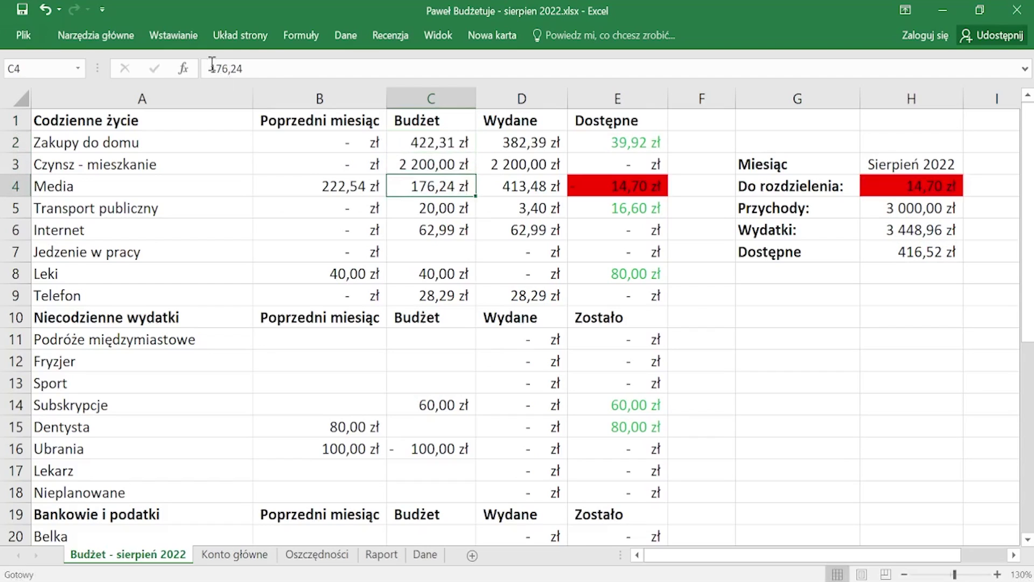
left_click(211, 66)
type("=176,24")
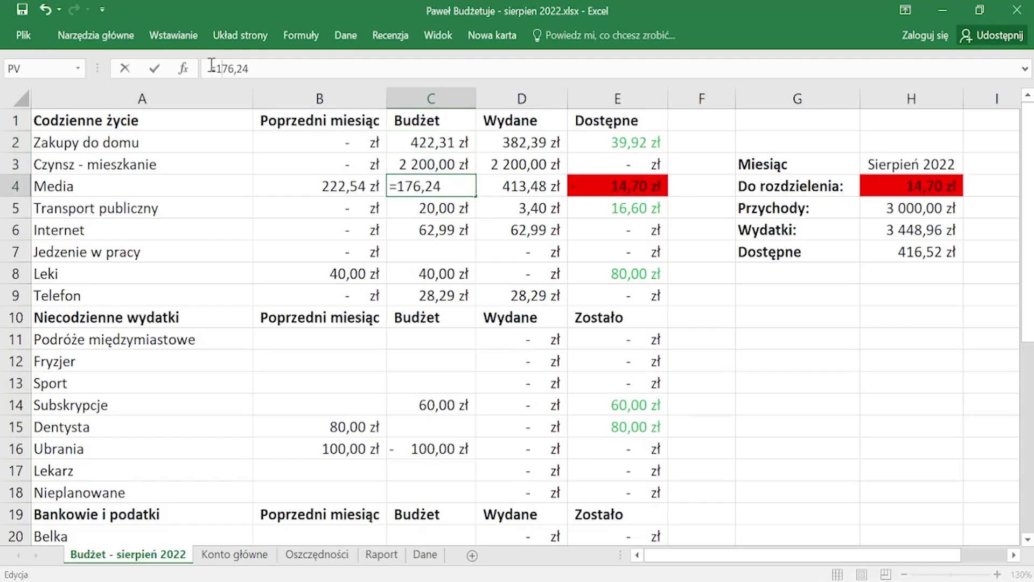
type("+14,7")
key("Return")
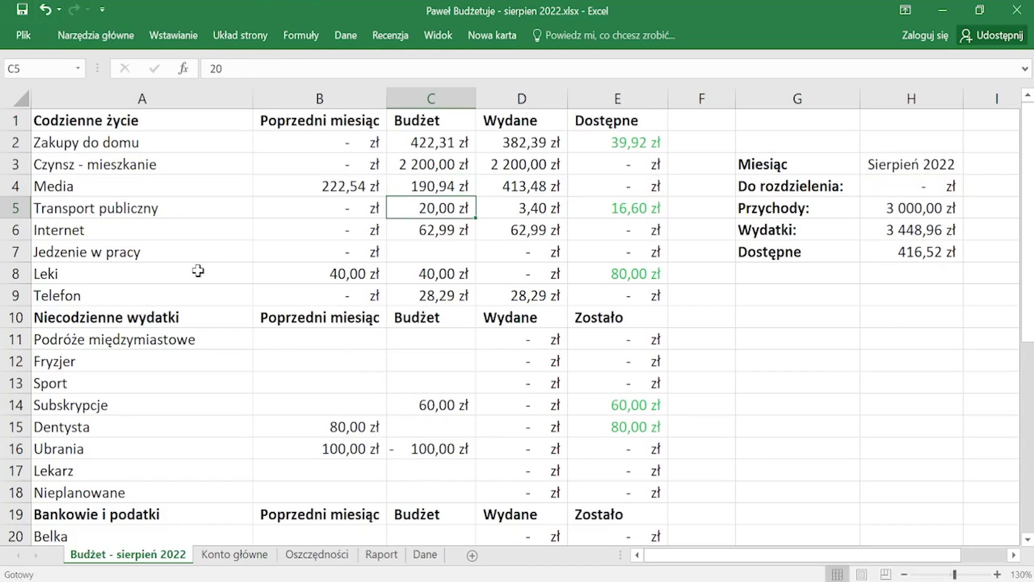
scroll(619, 178, "down", 4)
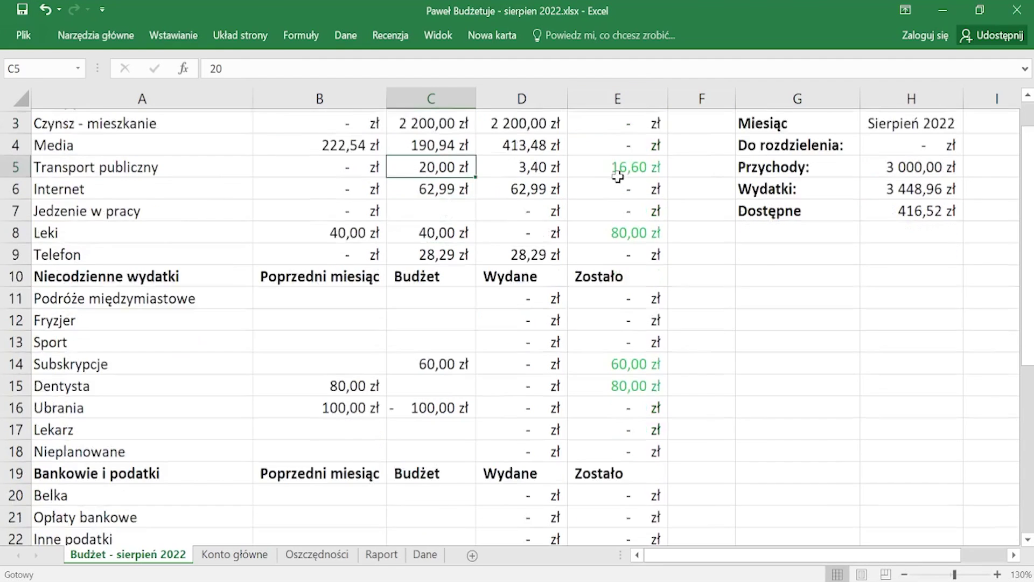
scroll(617, 260, "down", 3)
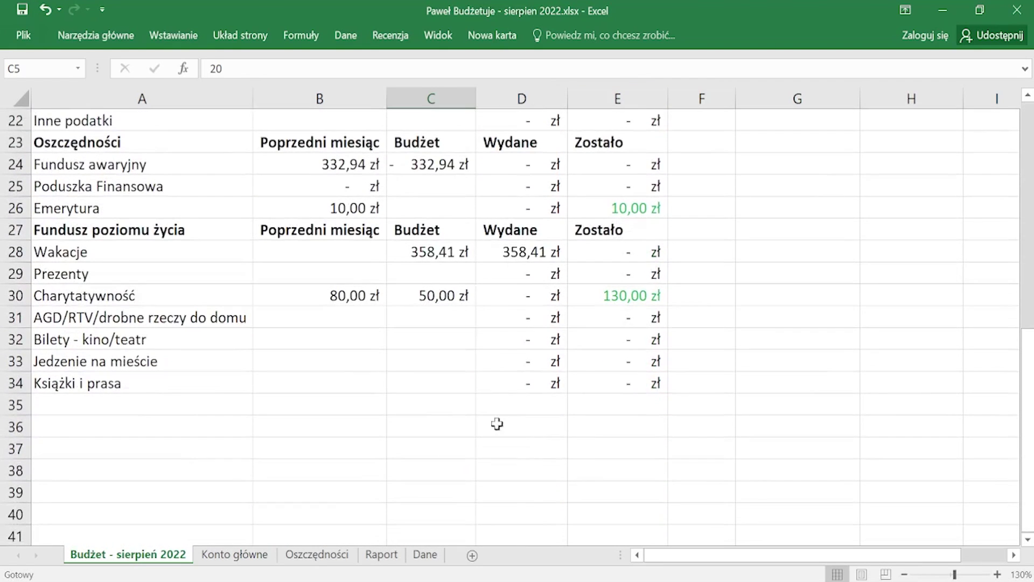
scroll(480, 369, "up", 2)
scroll(497, 475, "up", 5)
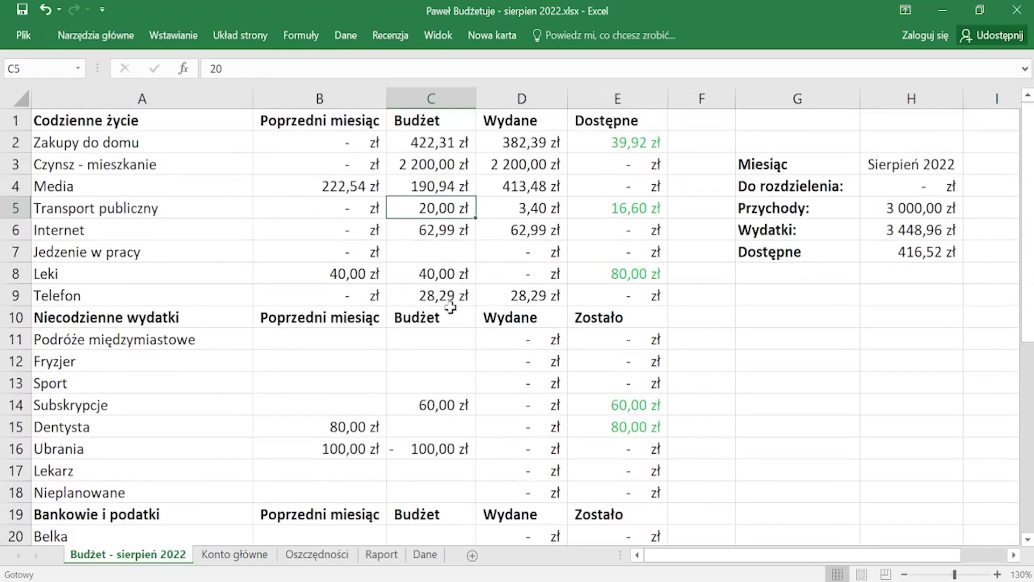
left_click(137, 125)
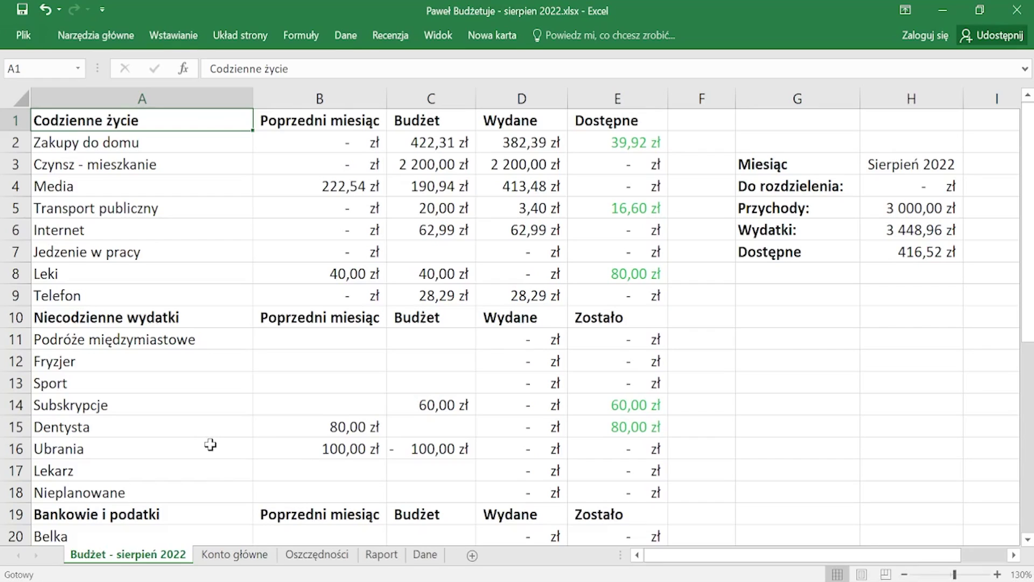
On the Konto główne sheet, enter the date 2022-08-12 in the first empty row
left_click(230, 556)
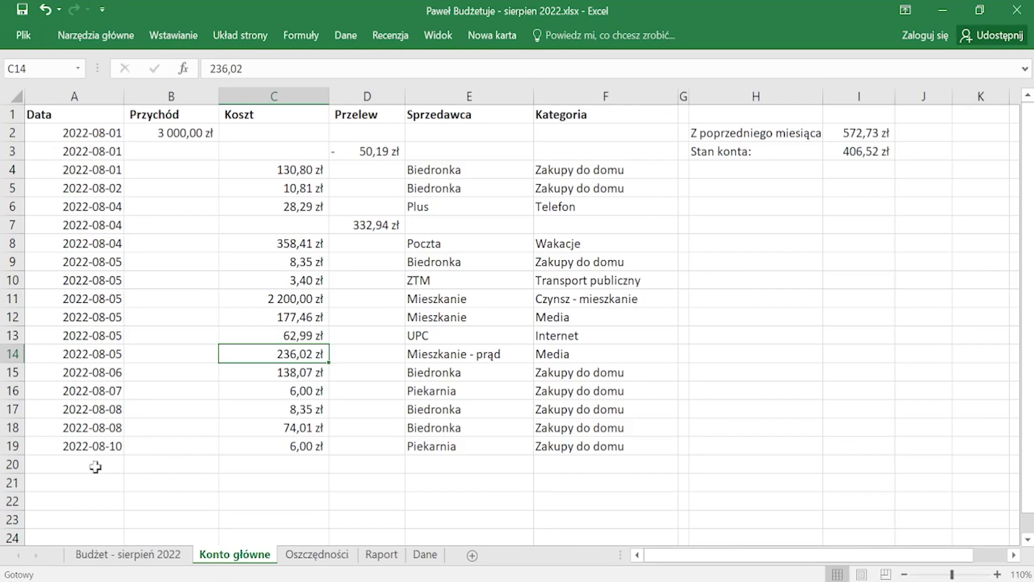
left_click(73, 466)
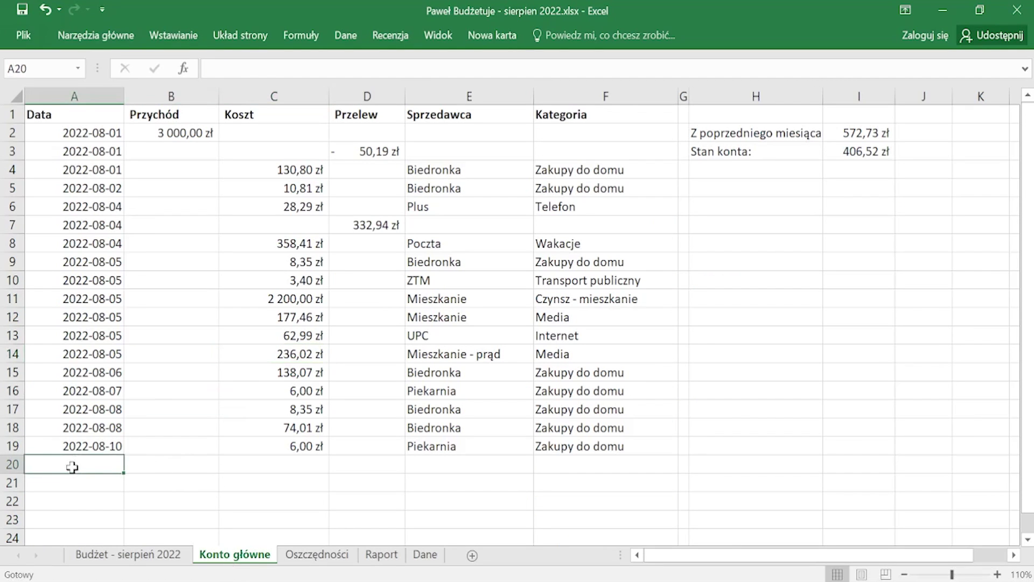
type("2")
key("BackSpace")
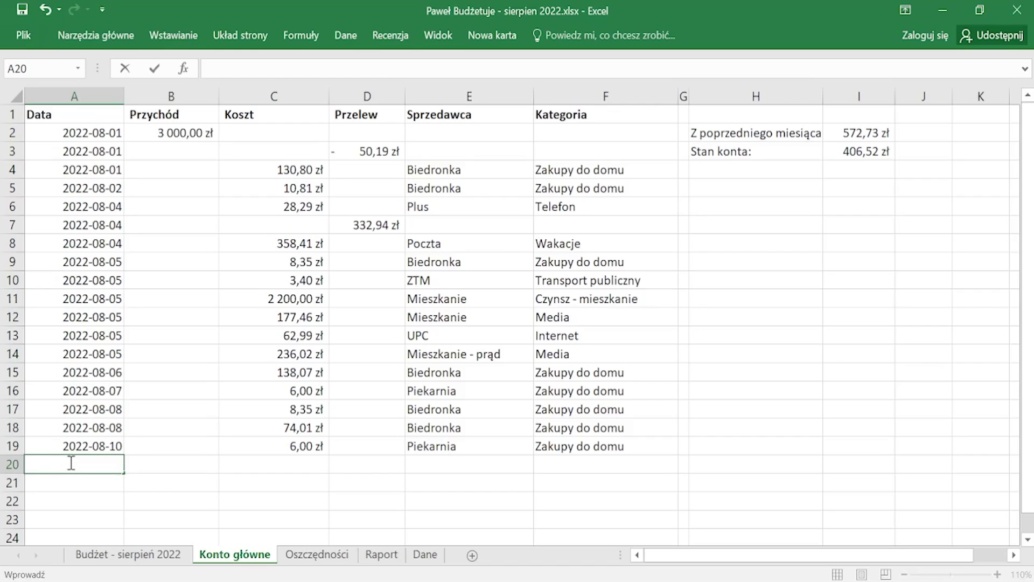
type("2022-08")
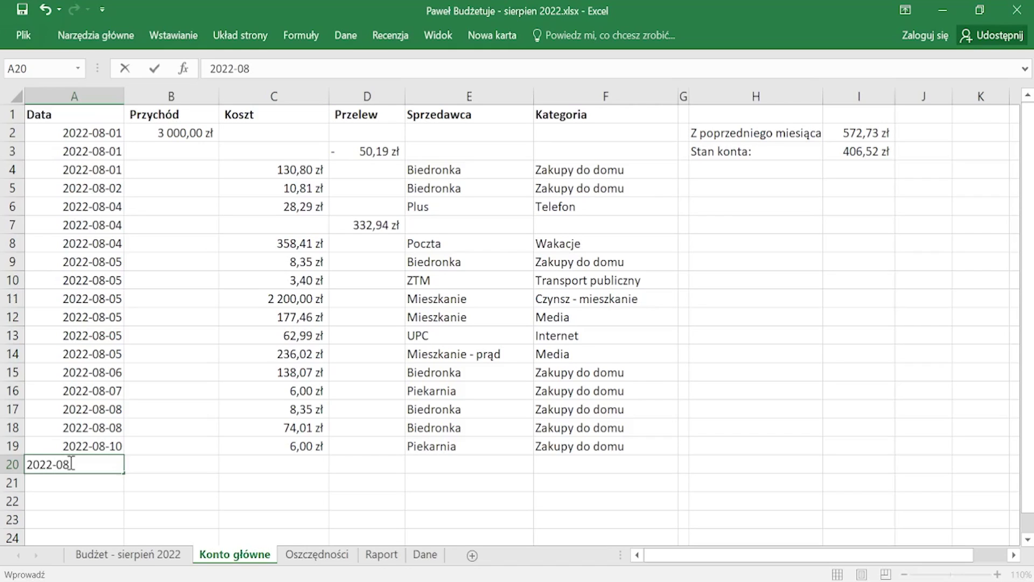
type("-12")
key("Return")
Record a Przychód of 2000 in the 2022-08-12 row of Konto główne
key("Right")
key("Up")
key("Right")
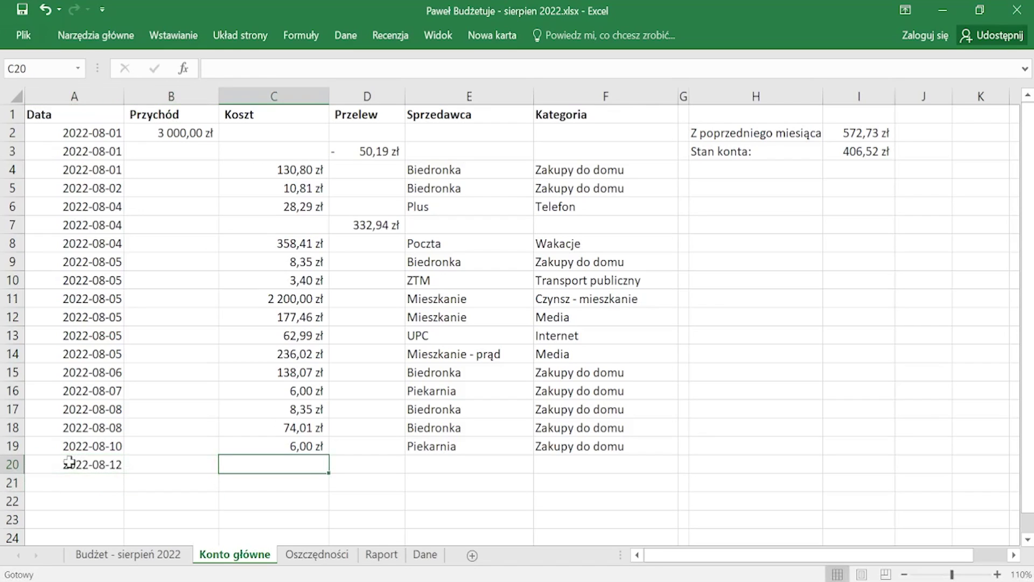
key("Left")
type("2000")
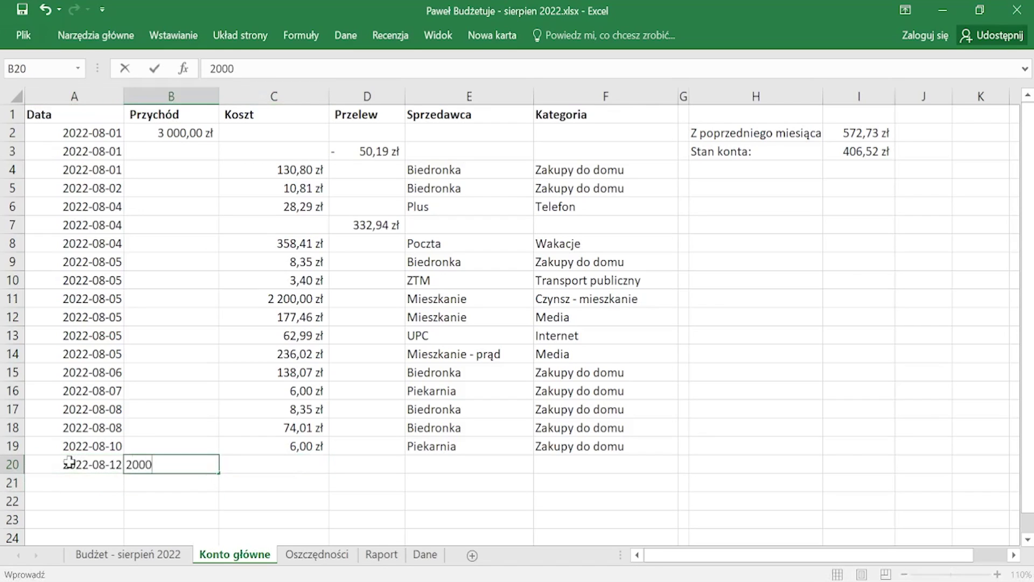
key("Return")
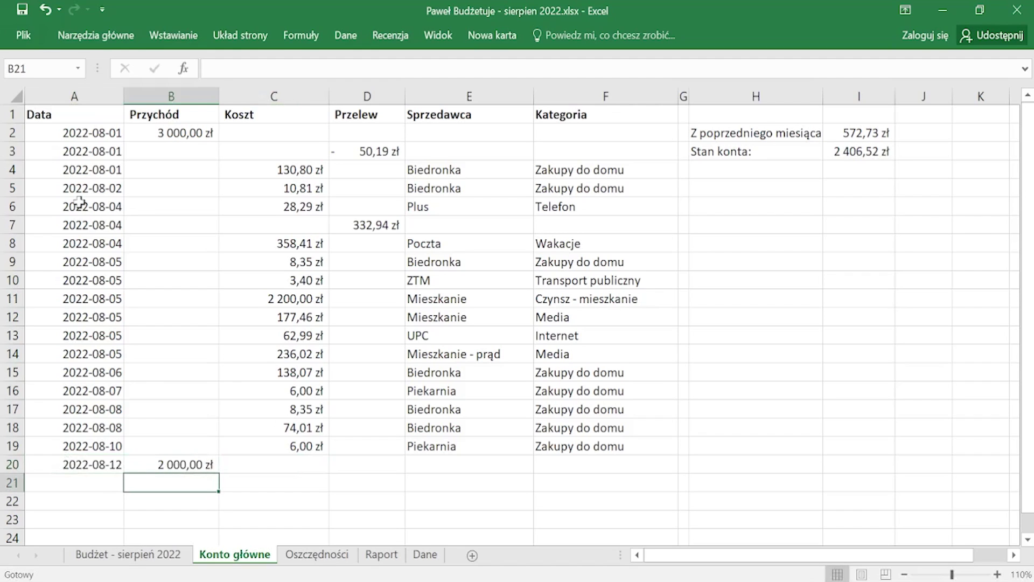
Return to the Budżet - sierpień 2022 sheet and examine the Budżet column from Zakupy do domu down through the Oszczędności categories
left_click(145, 555)
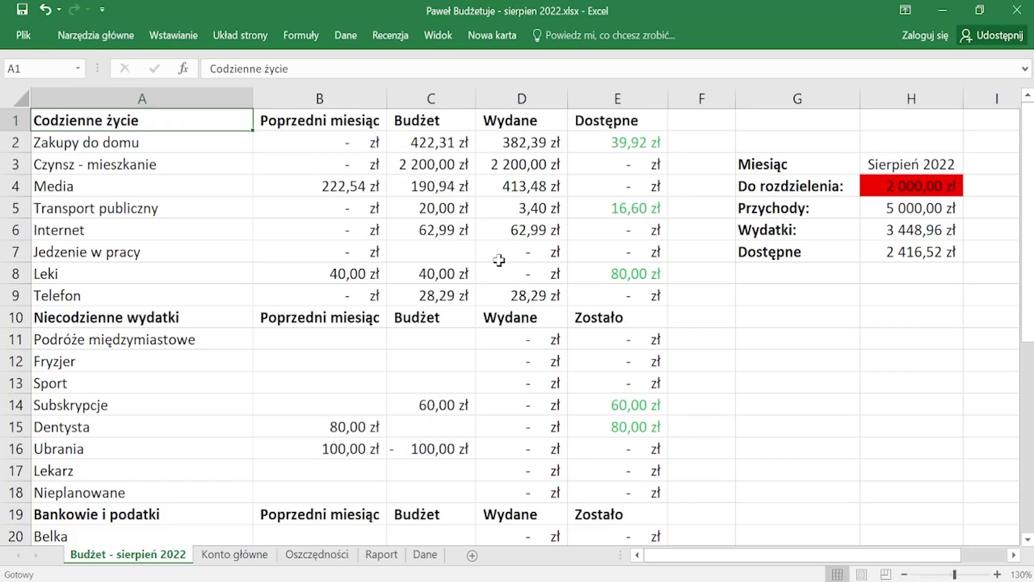
key("Down")
key("Right")
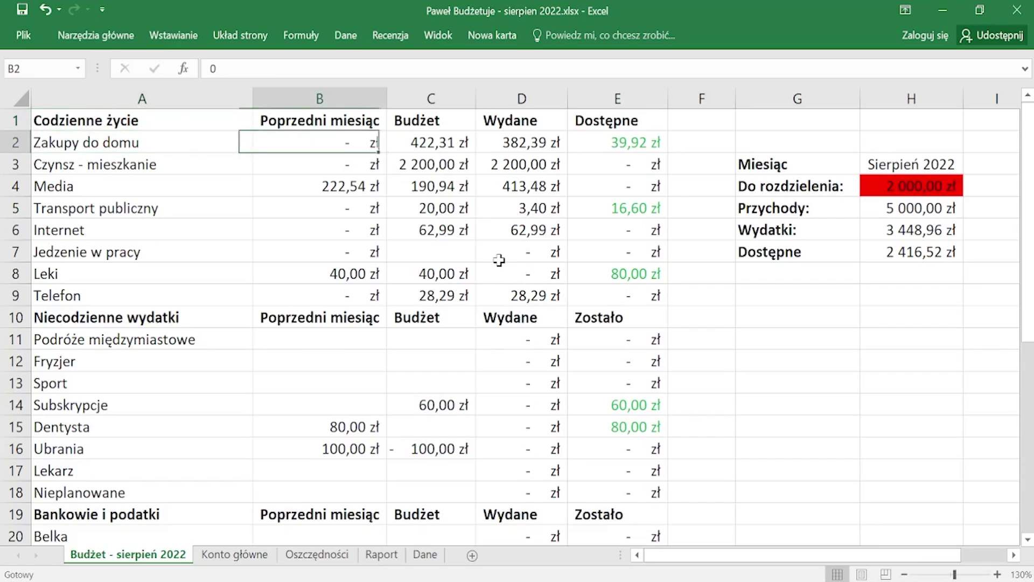
key("Right")
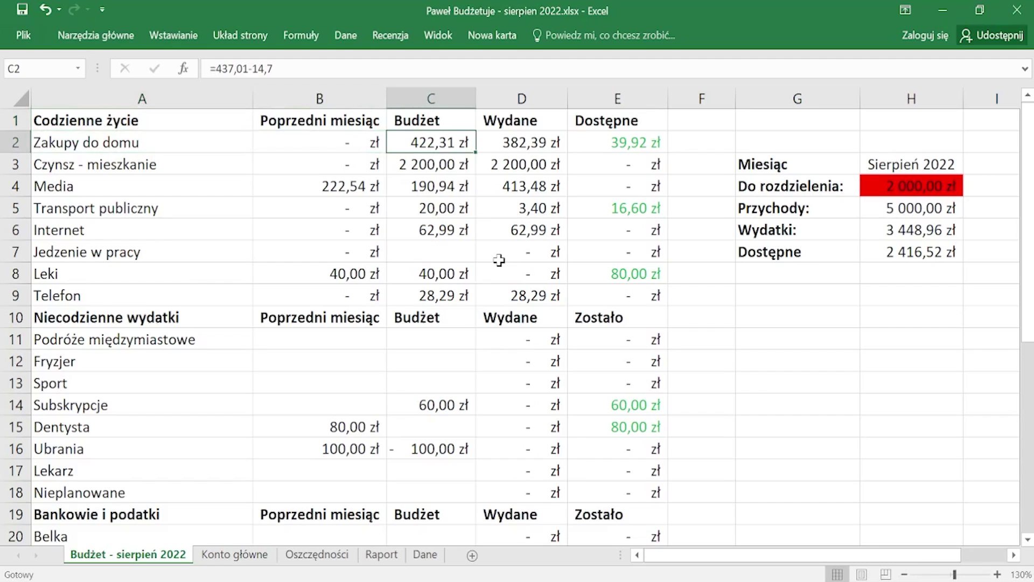
key("Down")
key("Down")
key("Down")
key("Down")
key("Down")
key("Down")
key("Down")
key("Down")
key("Down")
key("Down")
key("Down")
key("Down")
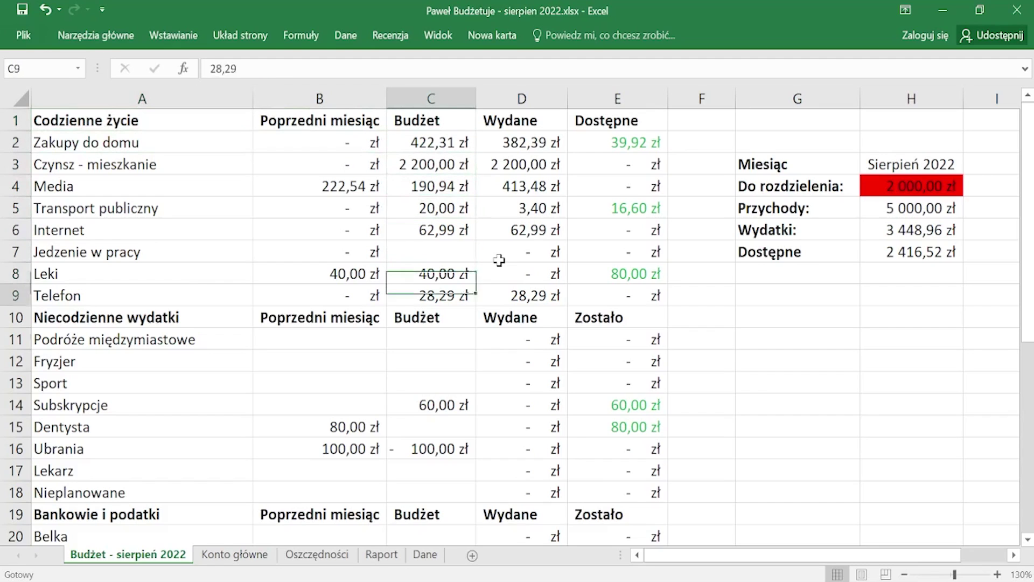
key("Down")
key("Down")
key("Down")
key("Down")
key("Down")
key("Down")
key("Down")
key("Down")
key("Down")
key("Down")
key("Down")
key("Down")
key("Down")
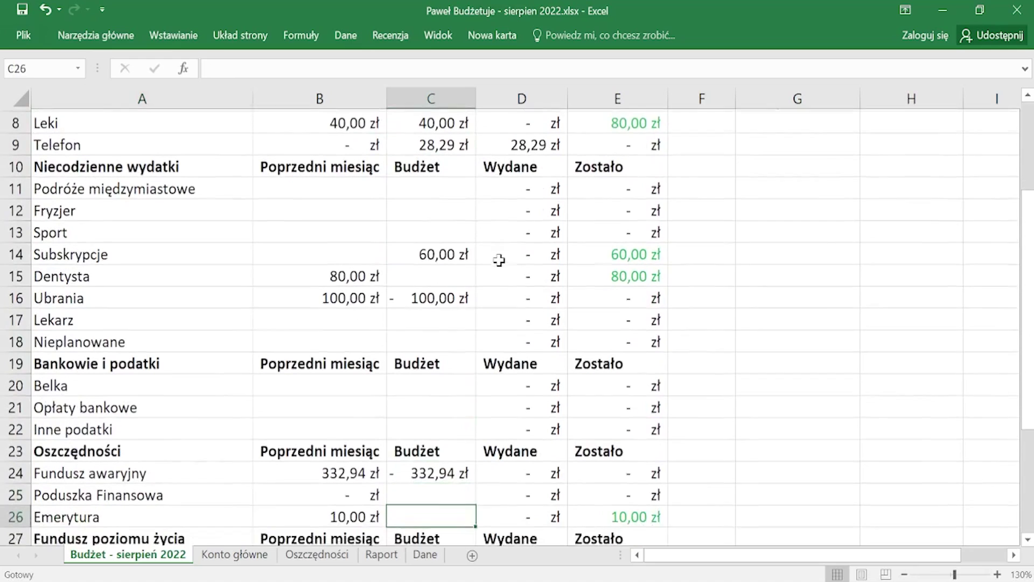
Go back up the Budżet column to the Codzienne życie categories and examine the amounts down to Internet
key("Up")
key("Up")
key("Up")
key("Up")
key("Up")
key("Up")
key("Up")
key("Up")
key("Up")
key("Up")
key("Up")
key("Up")
key("Up")
key("Up")
key("Up")
key("Up")
key("Up")
key("Up")
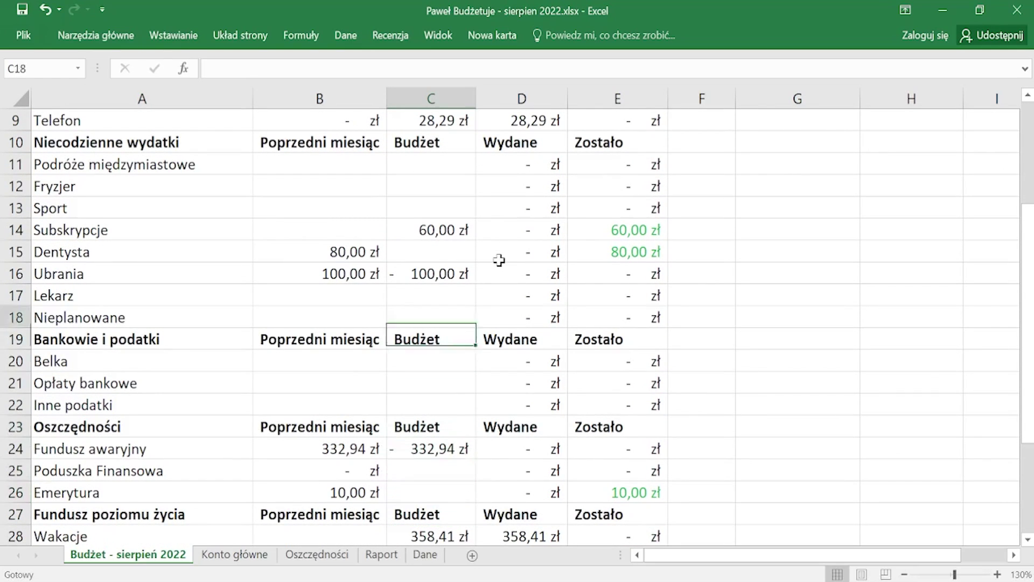
key("Up")
key("Up")
key("Up")
key("Up")
key("Up")
key("Up")
key("Up")
key("Up")
key("Down")
key("Down")
key("Down")
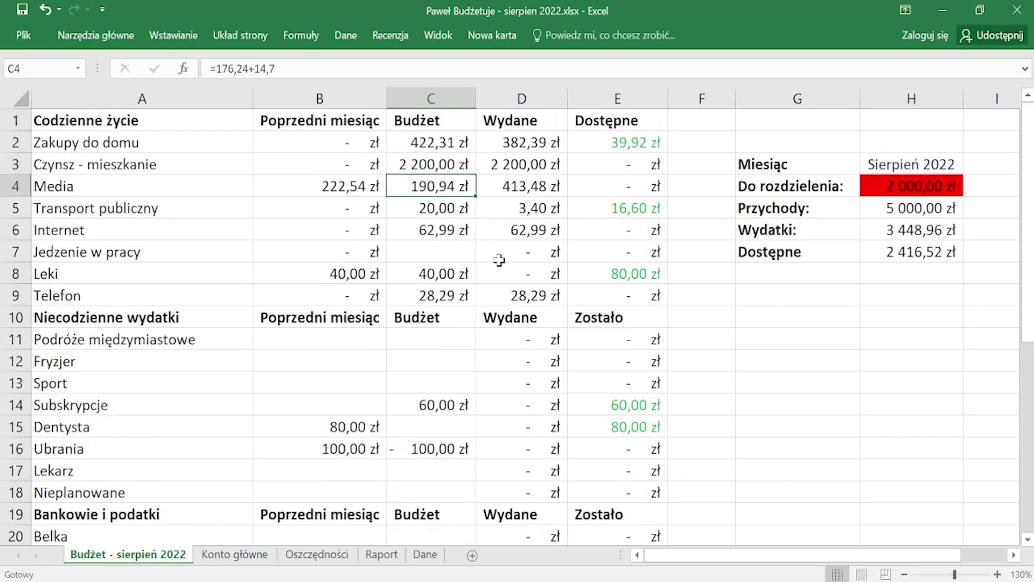
key("Down")
key("Down")
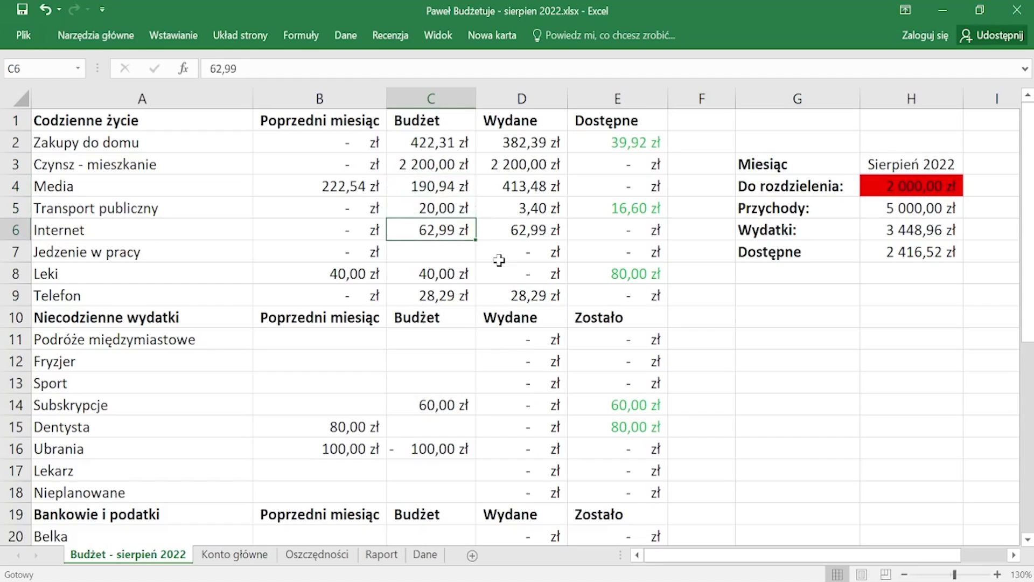
Examine the Budżet column from Jedzenie w pracy down to Charytatywność in the Fundusz poziomu życia group
key("Down")
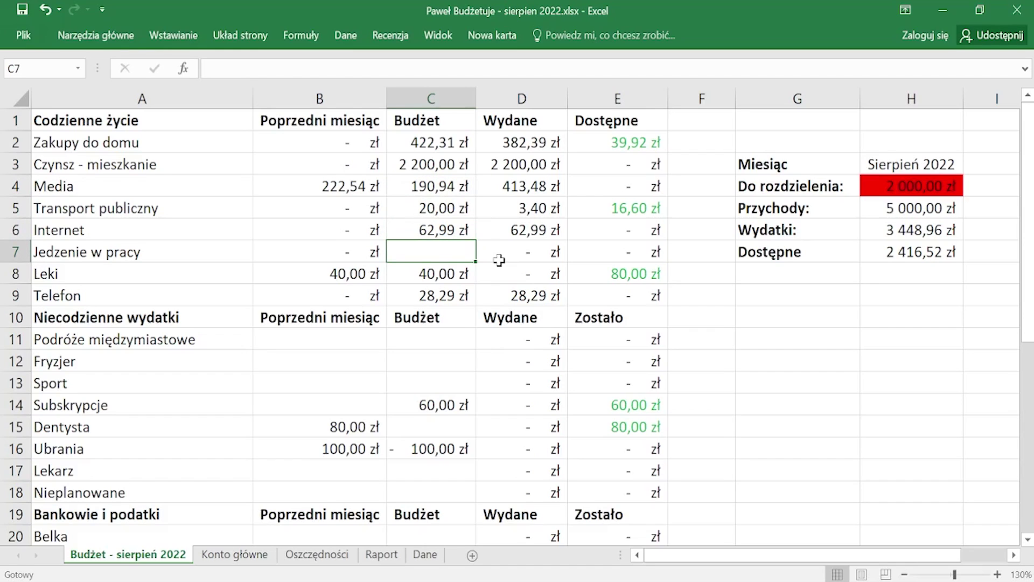
key("Down")
key("Down")
key("Down")
key("Down")
key("Down")
key("Down")
key("Down")
key("Down")
key("Down")
key("Down")
key("Down")
key("Down")
key("Down")
key("Down")
key("Down")
key("Down")
key("Down")
key("Down")
key("Down")
key("Down")
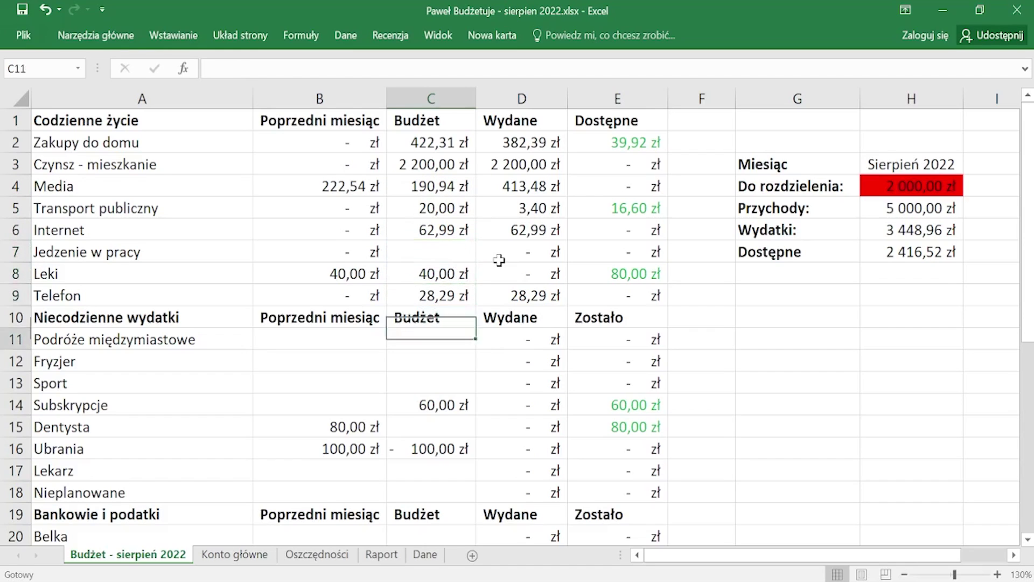
key("Down")
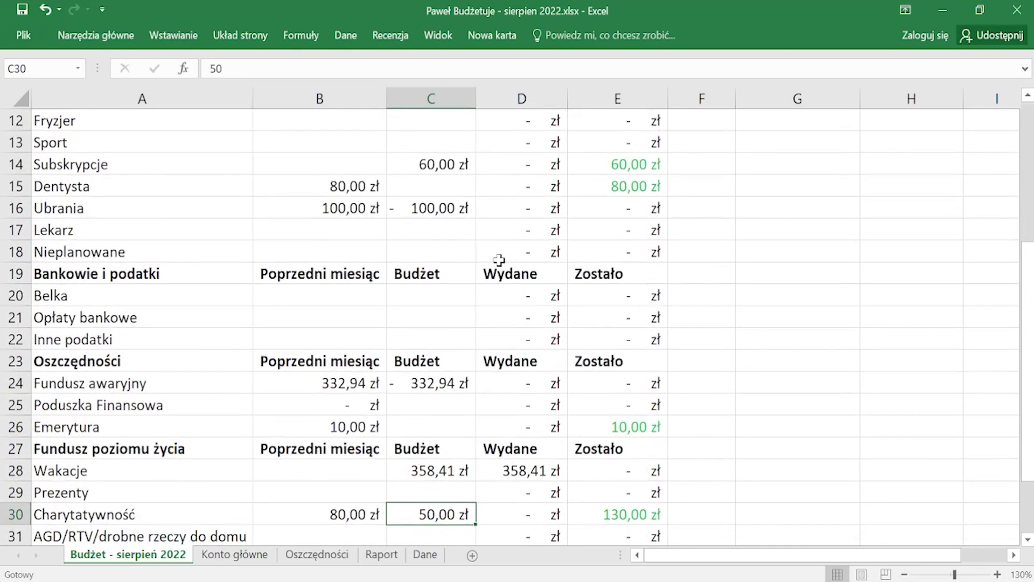
Set the Budżet amount for Emerytura in the Oszczędności group to 10
key("Up")
key("Up")
key("Up")
key("Up")
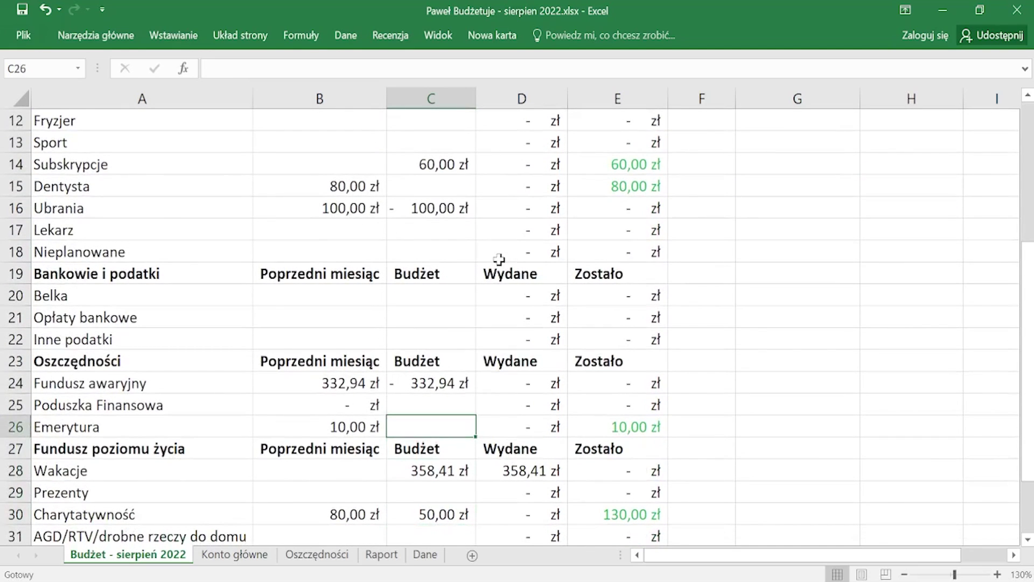
type("10")
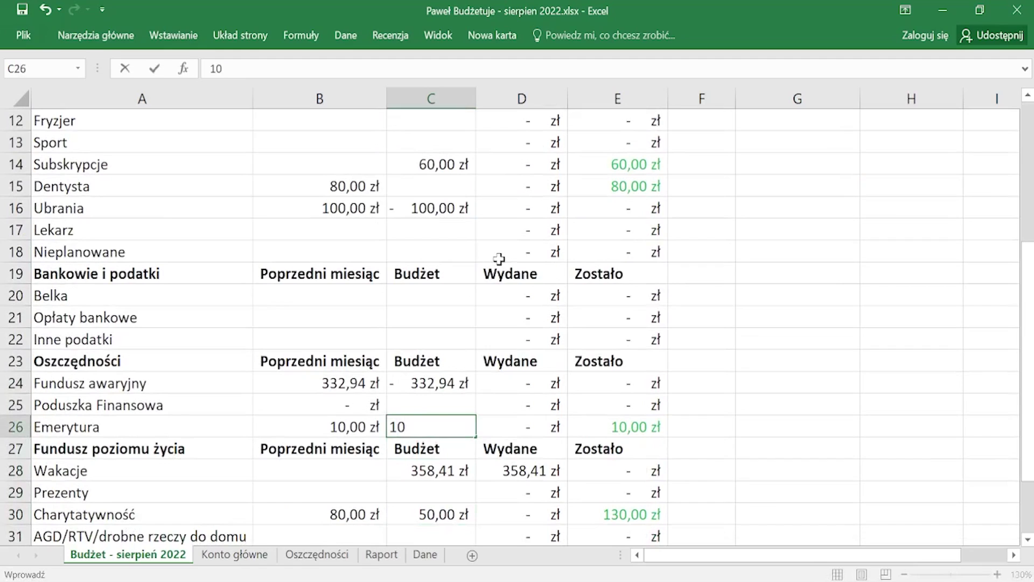
key("Return")
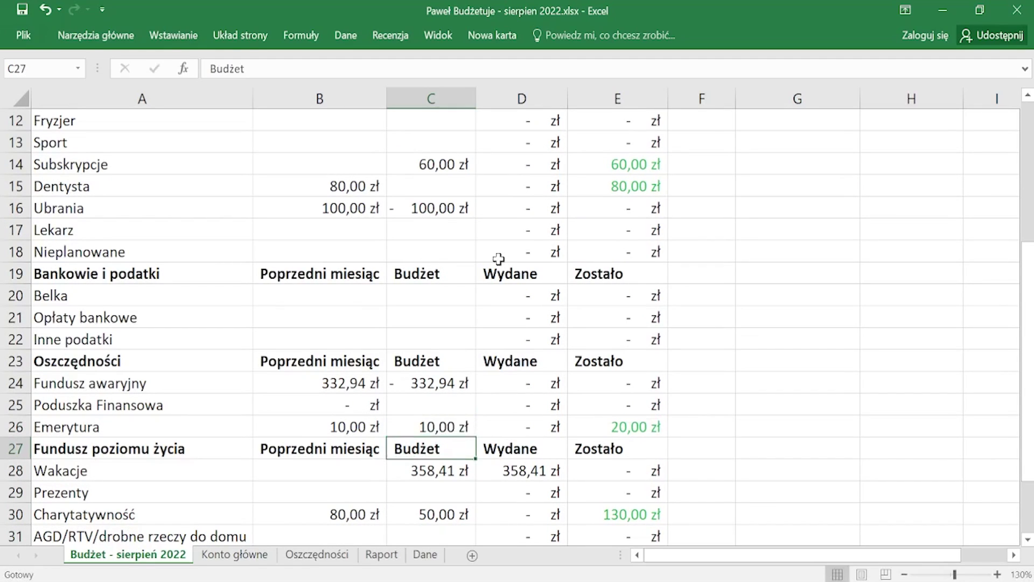
Add 250 to the Budżet amount of Fundusz awaryjny by turning its existing value into a formula
key("Up")
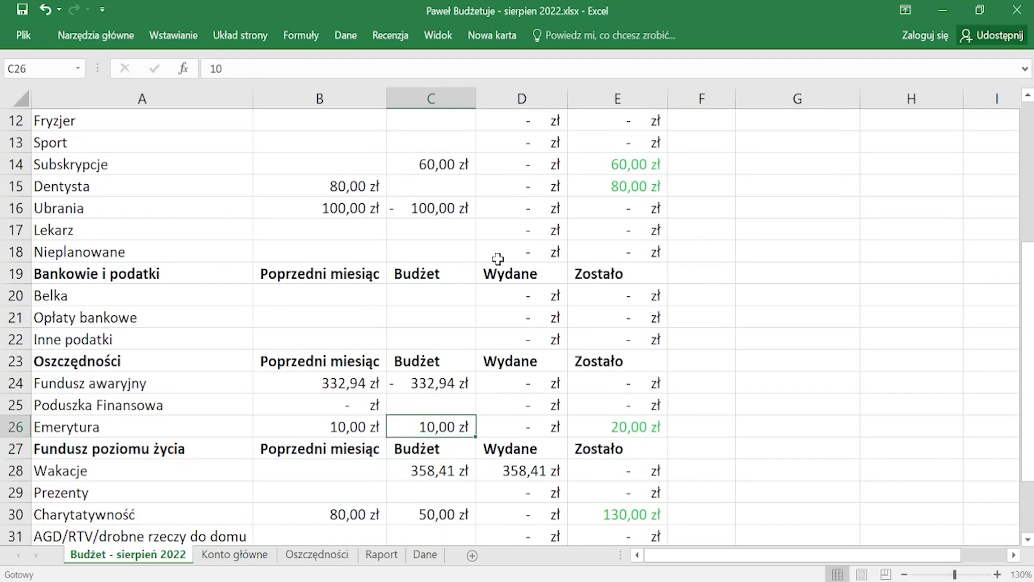
key("Up")
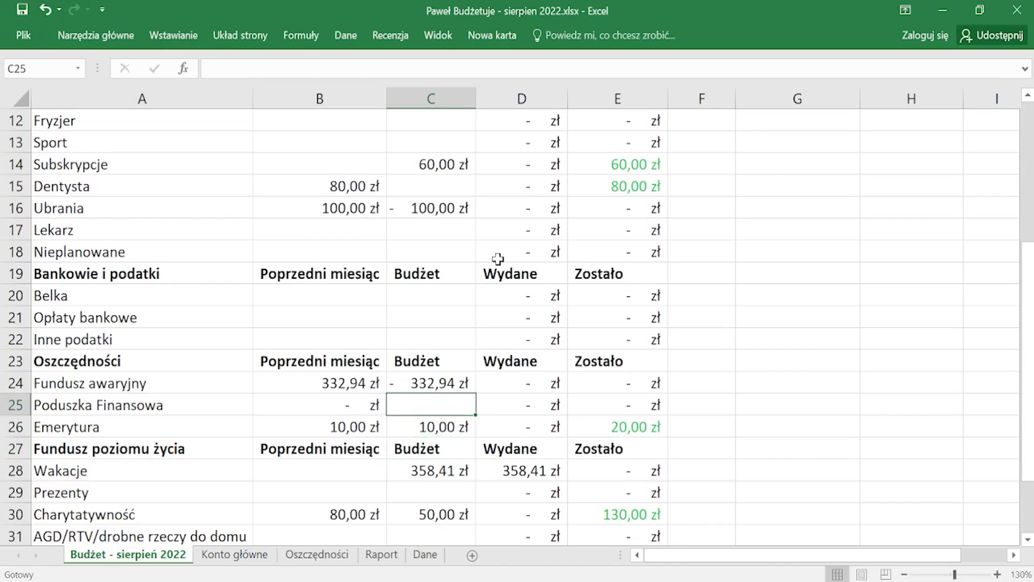
key("Up")
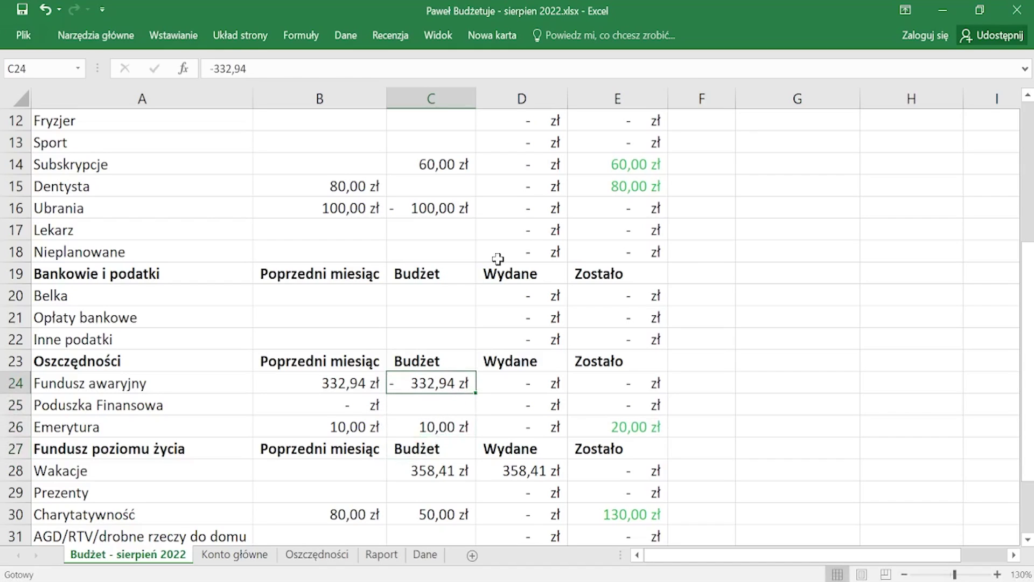
left_click(211, 68)
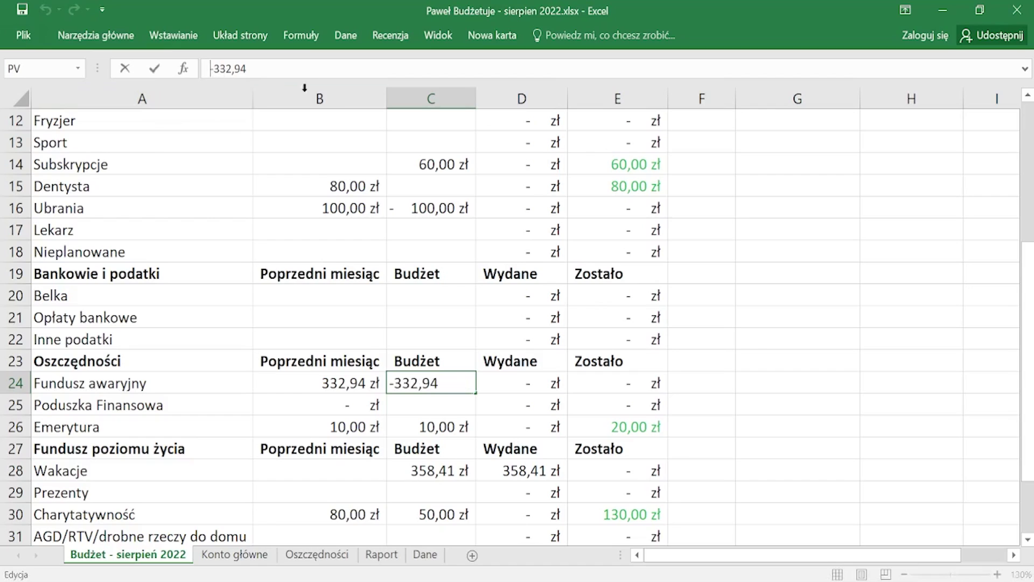
type("=")
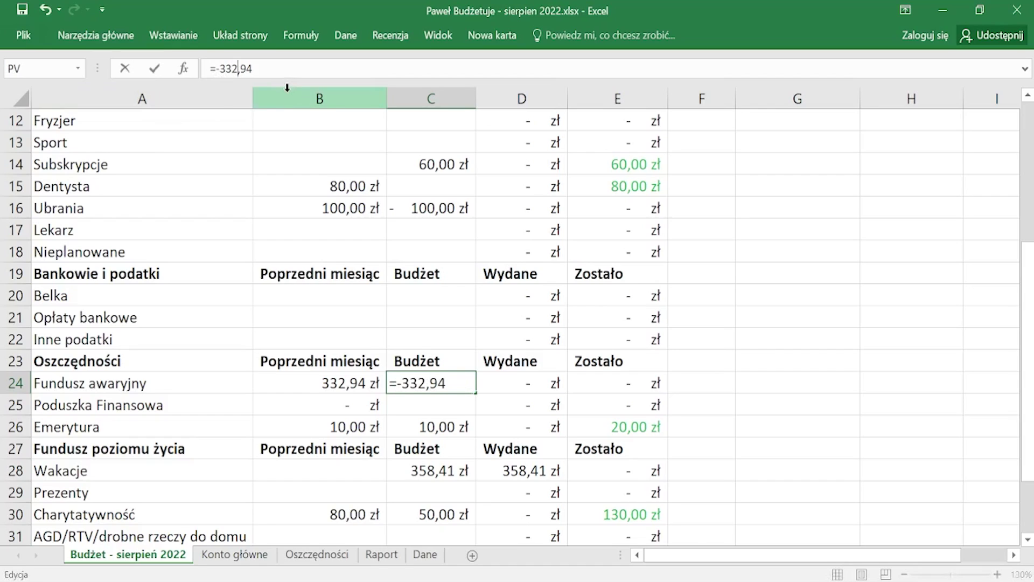
type("250")
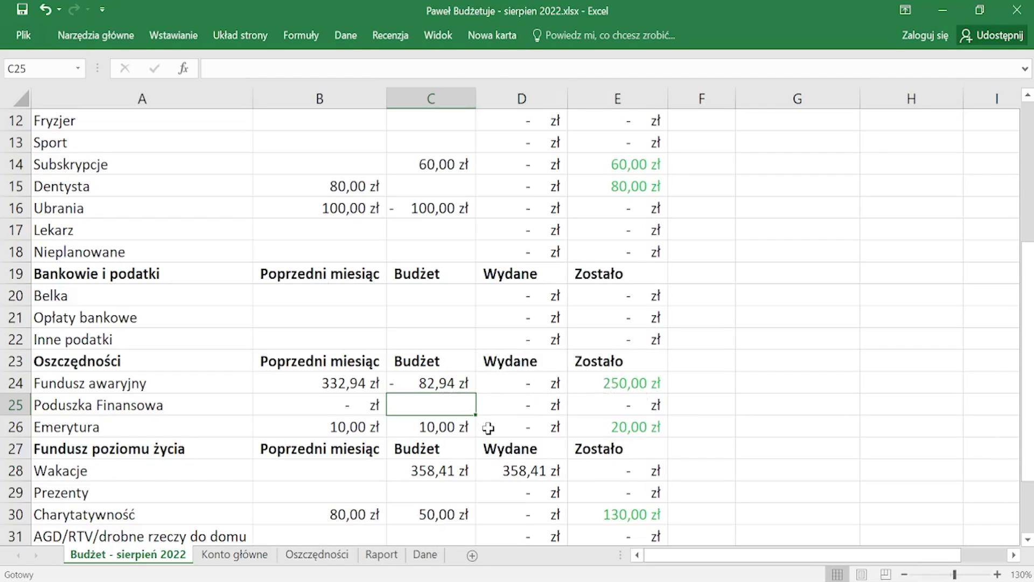
Check the amount left in Do rozdzielenia and clear the Budżet amount of Ubrania in Niecodzienne wydatki
scroll(487, 427, "up", 2)
scroll(486, 426, "up", 2)
scroll(487, 427, "down", 3)
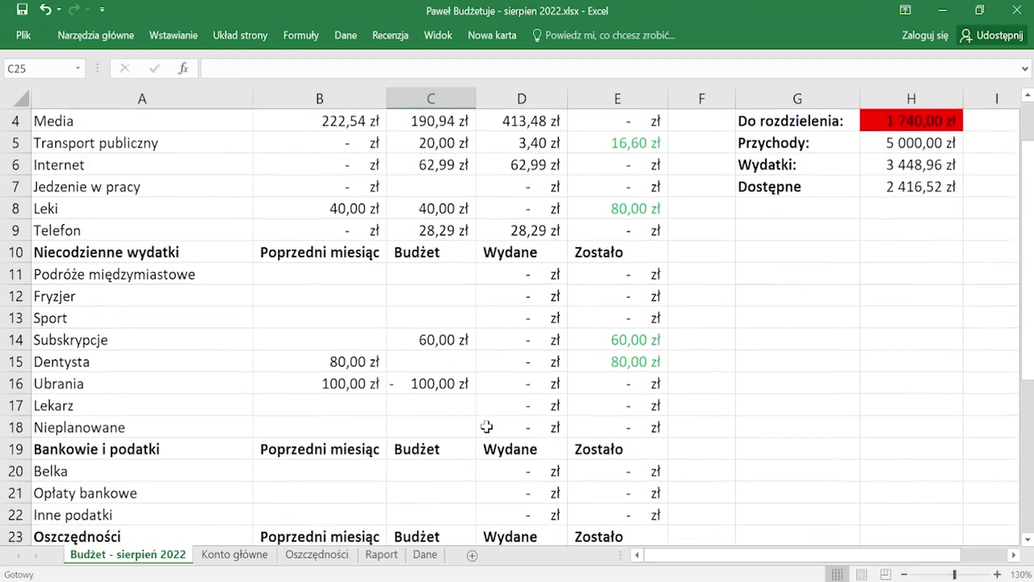
scroll(438, 318, "down", 1)
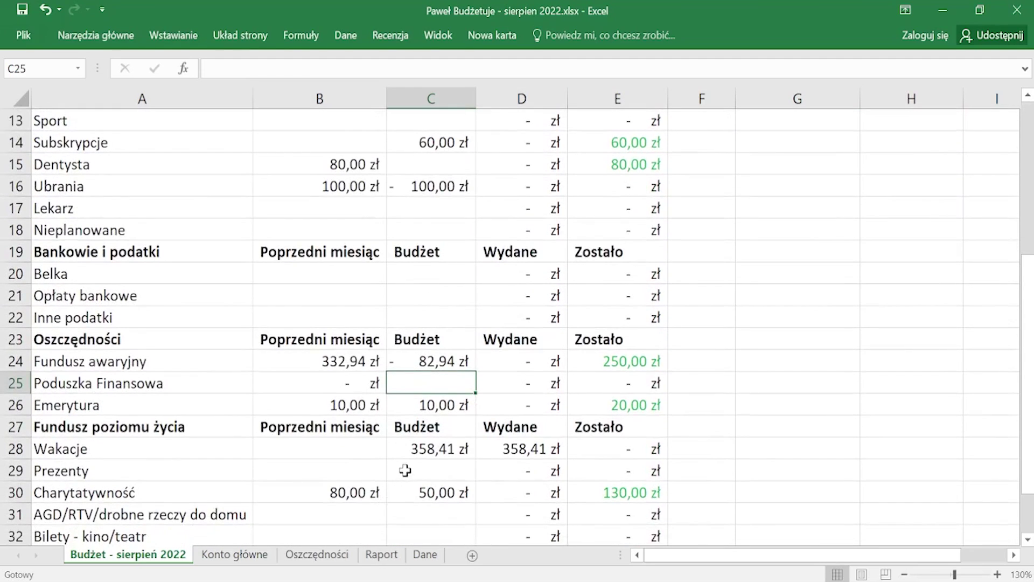
scroll(405, 466, "down", 1)
scroll(398, 458, "up", 2)
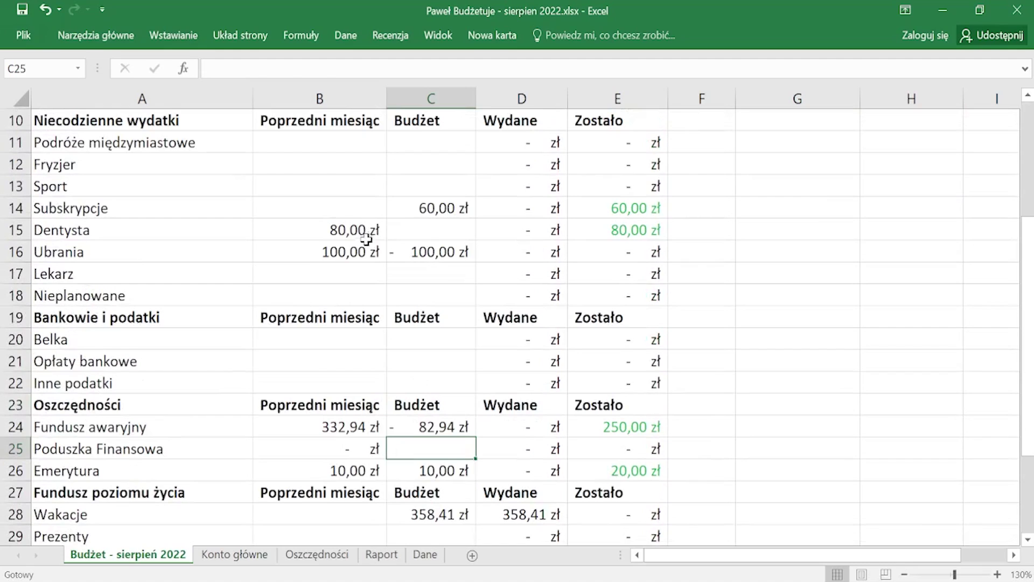
left_click(418, 253)
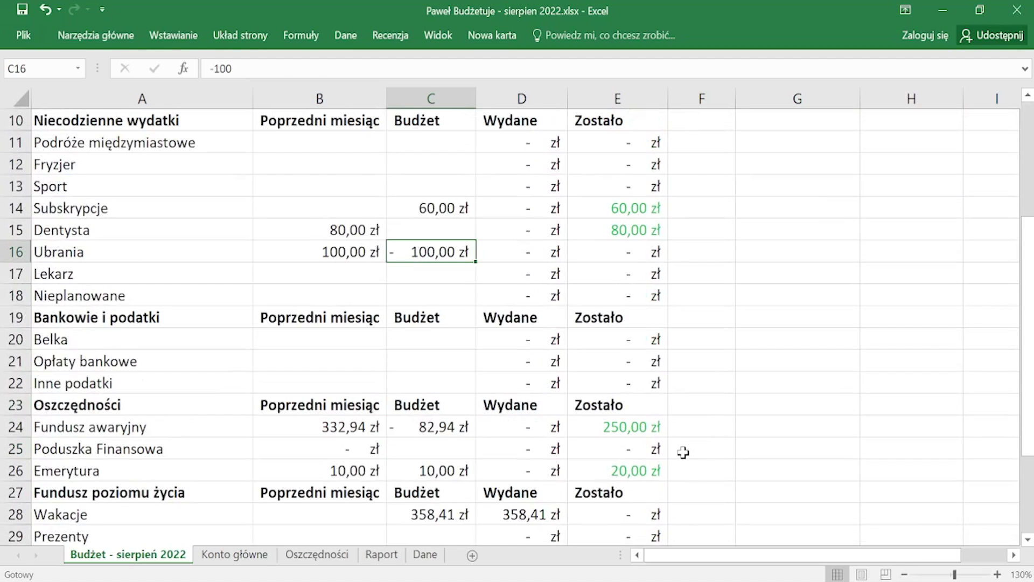
key("Delete")
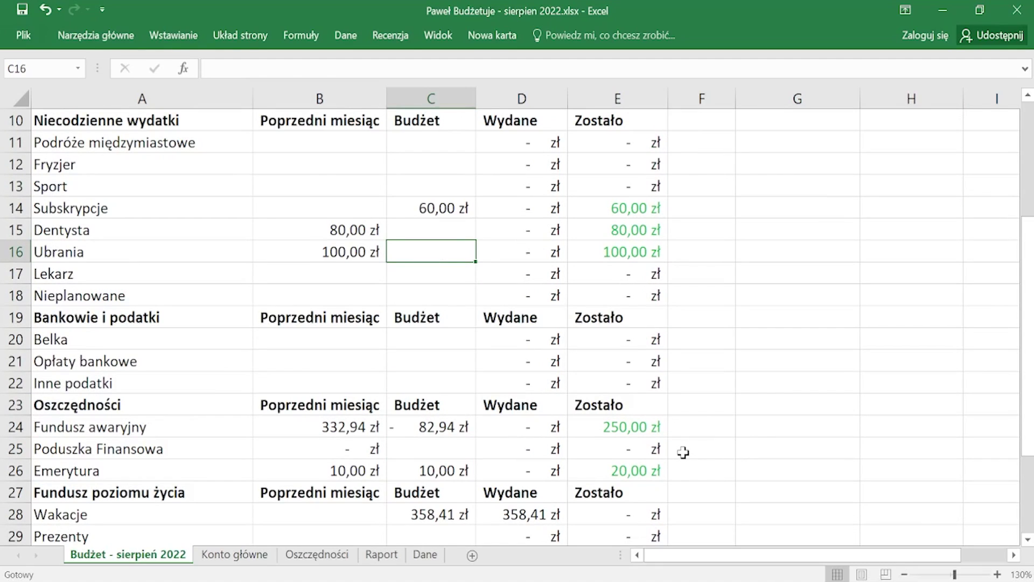
Replace the Budżet formula for Zakupy do domu in the Codzienne życie group with 1000
scroll(641, 235, "down", 2)
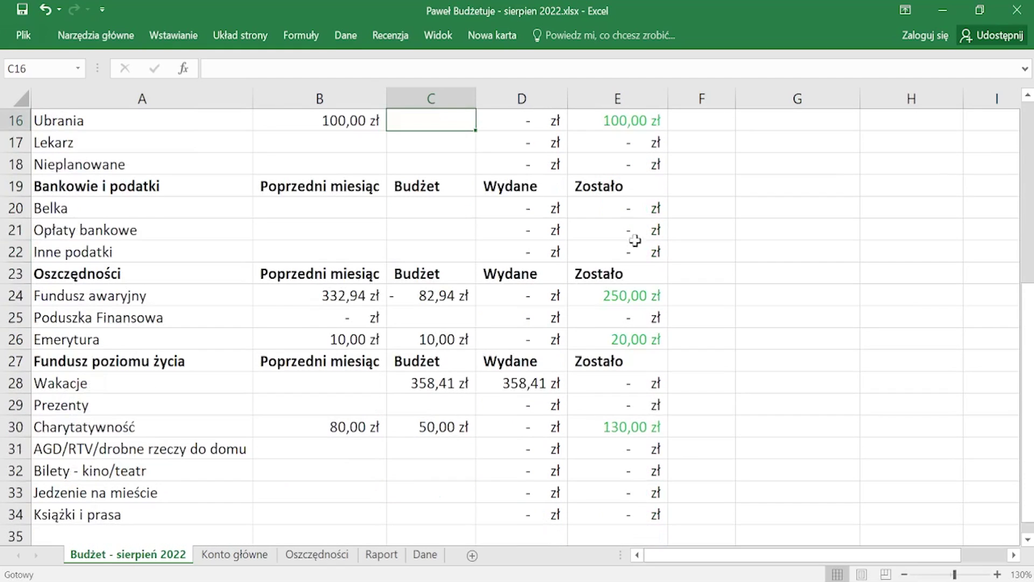
scroll(440, 404, "down", 1)
scroll(625, 442, "up", 2)
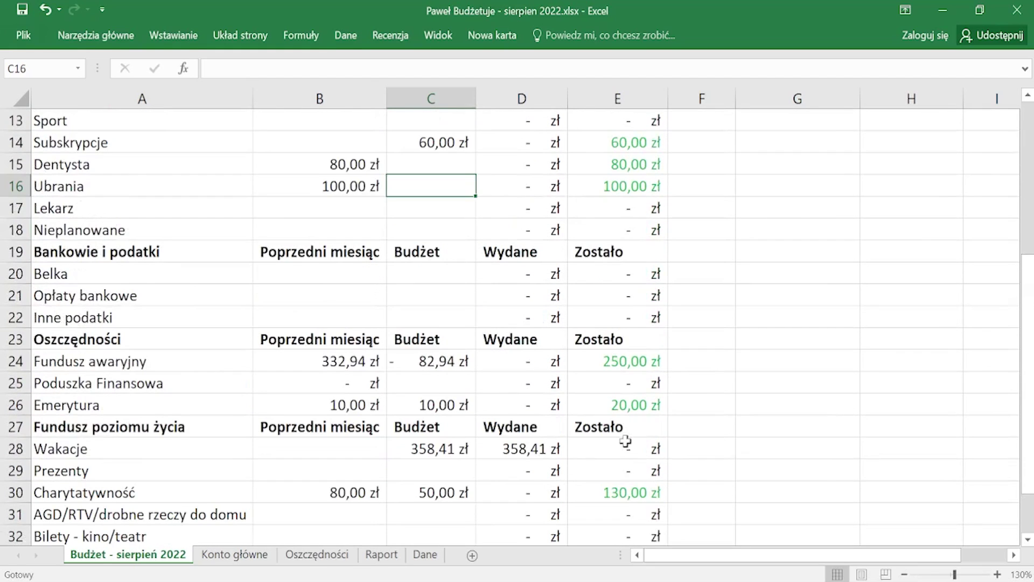
scroll(625, 441, "up", 4)
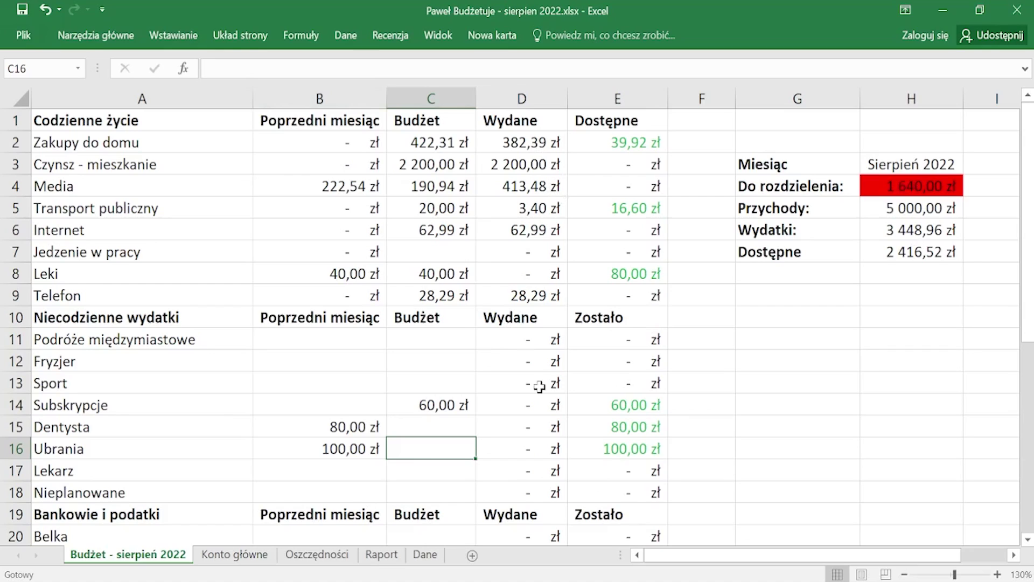
left_click(432, 144)
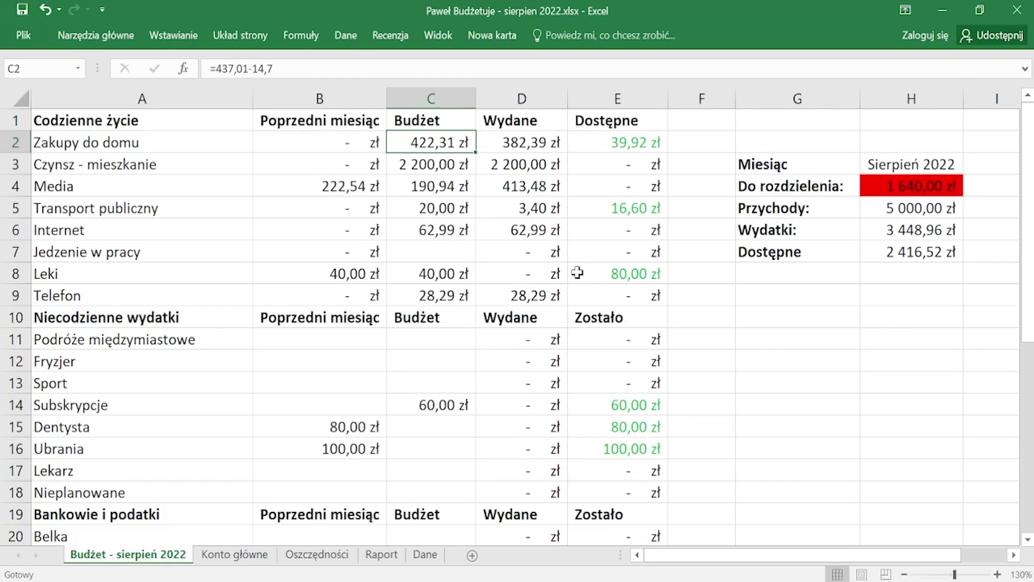
key("F2")
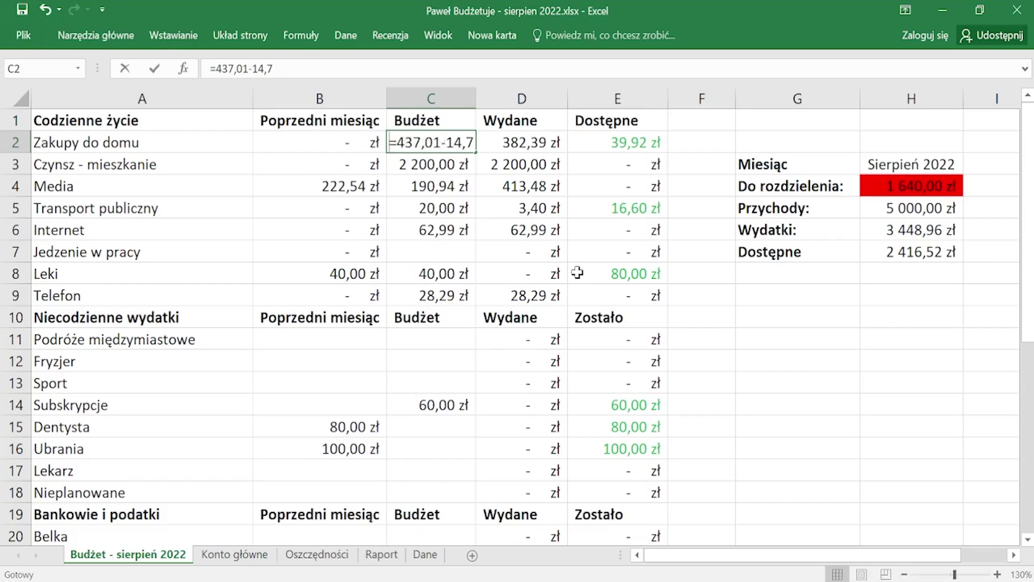
key("Escape")
type("1000")
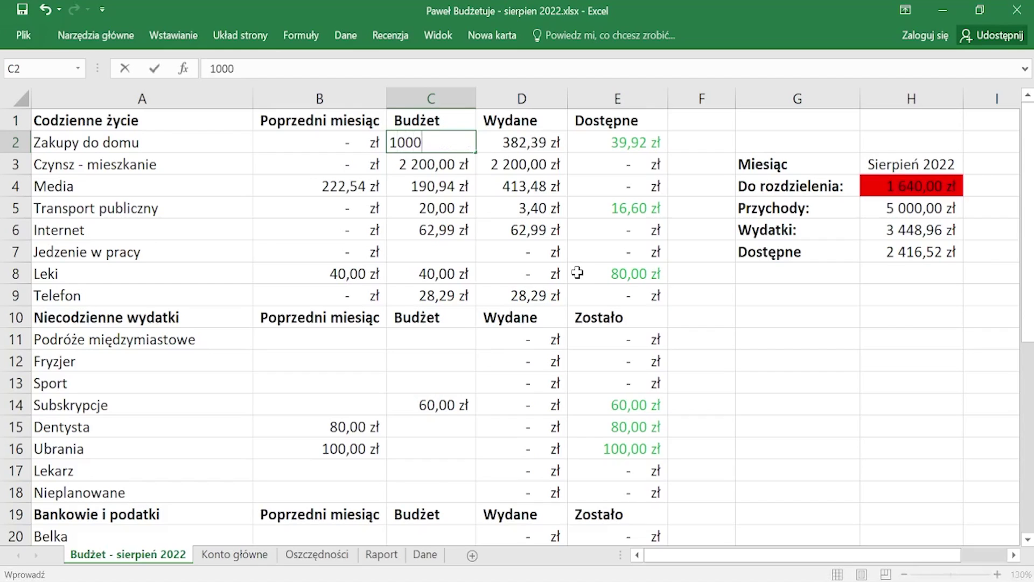
key("Return")
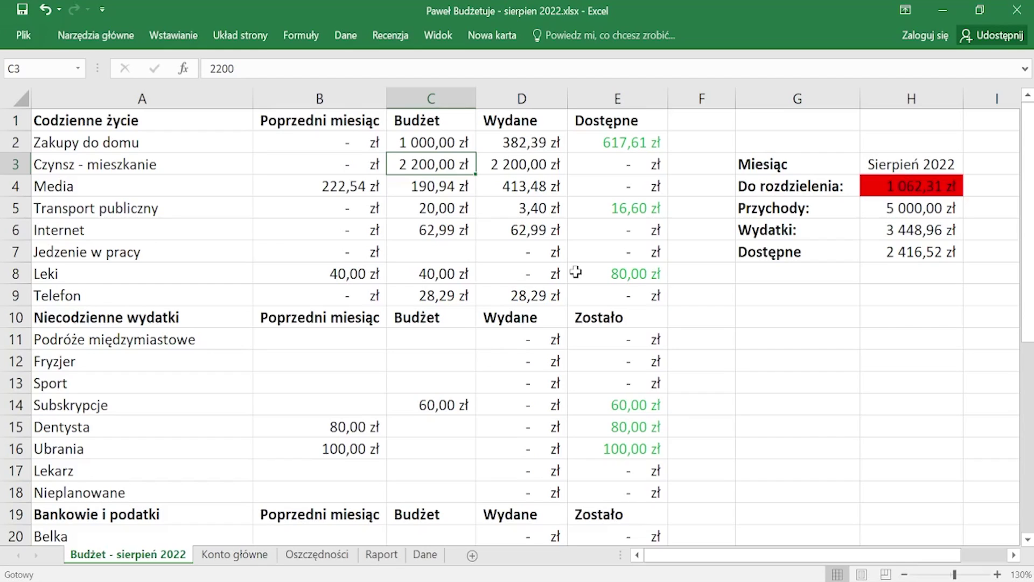
Set the Budżet amount for Media to 400 and for Transport publiczny to 30
key("Down")
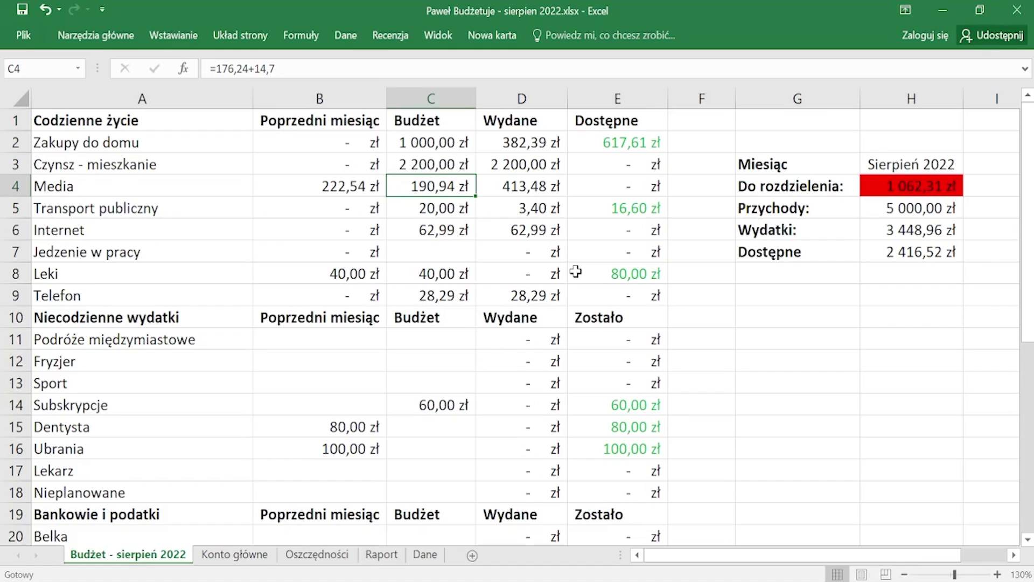
type("4")
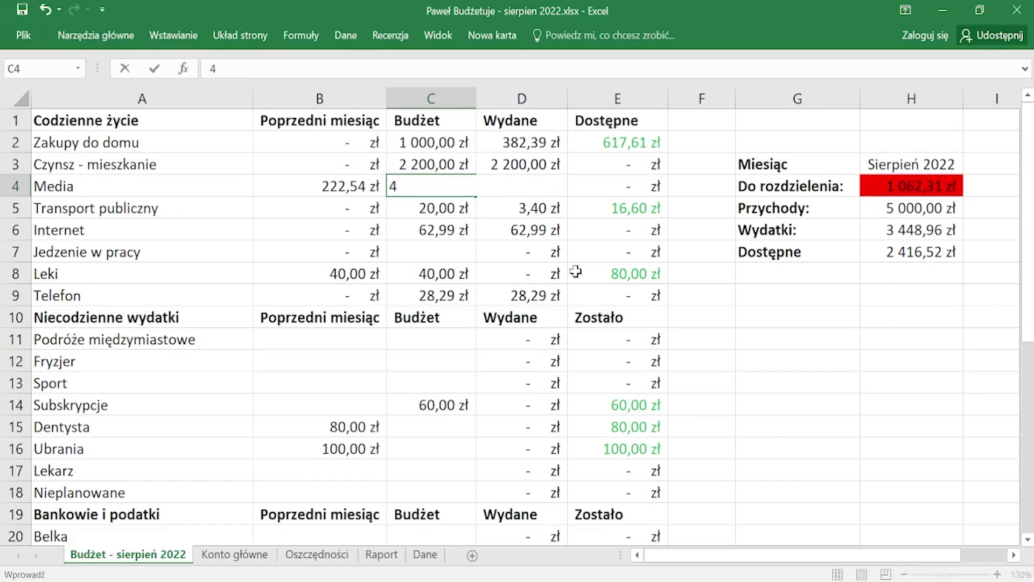
type("00")
key("Return")
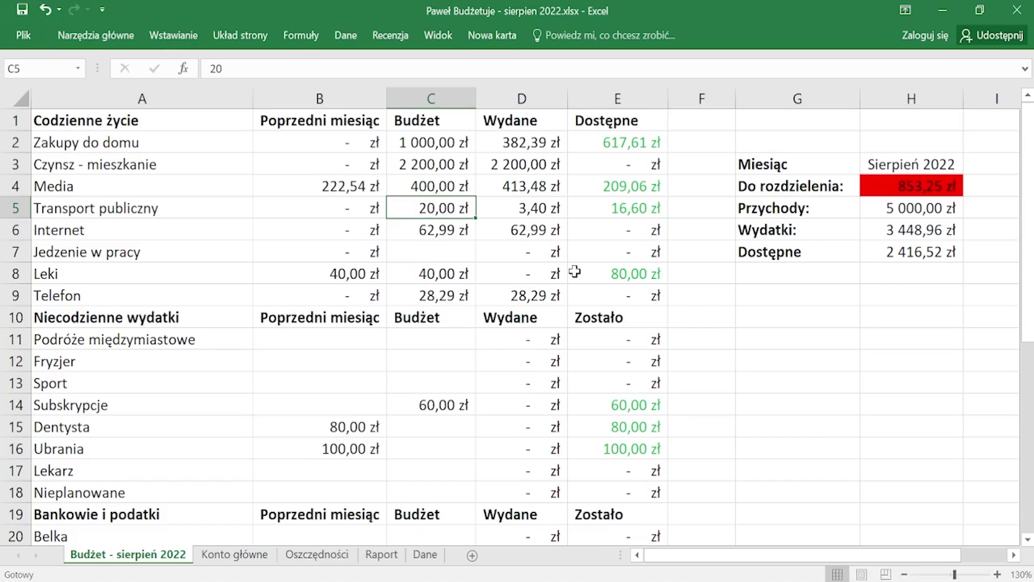
type("30")
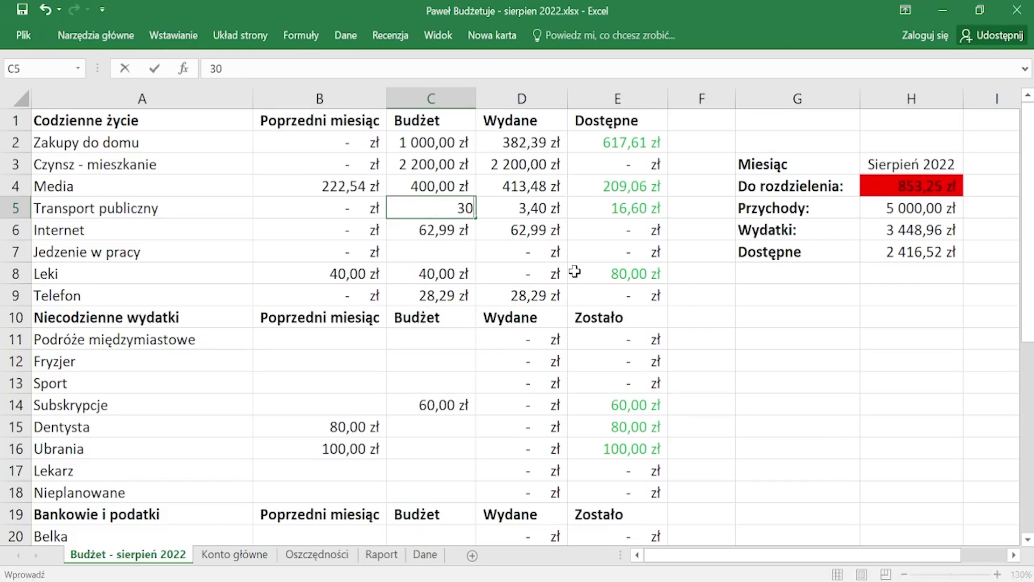
key("Return")
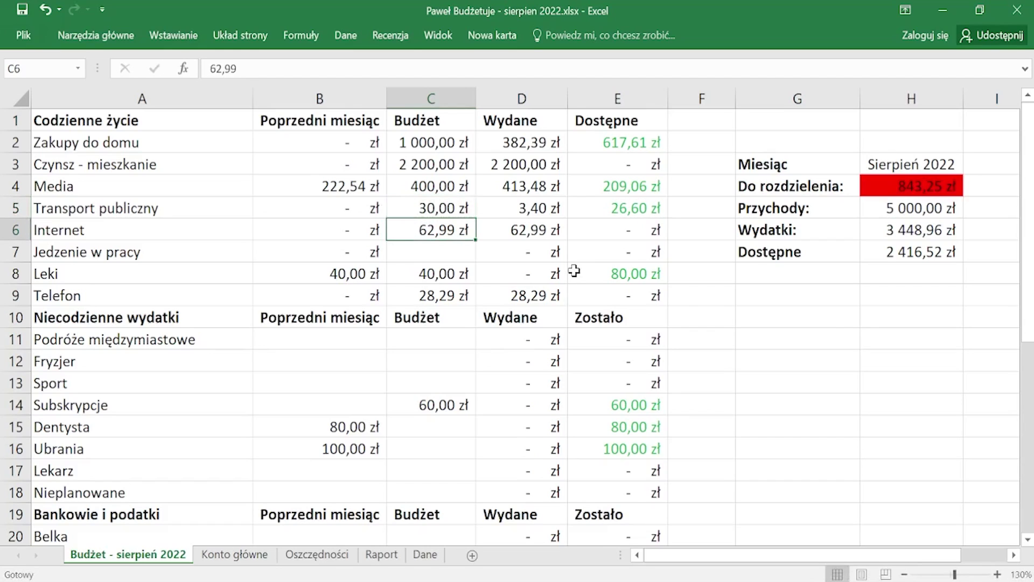
Set the Budżet amount for Podróże międzymiastowe in the Niecodzienne wydatki group to 102
key("Return")
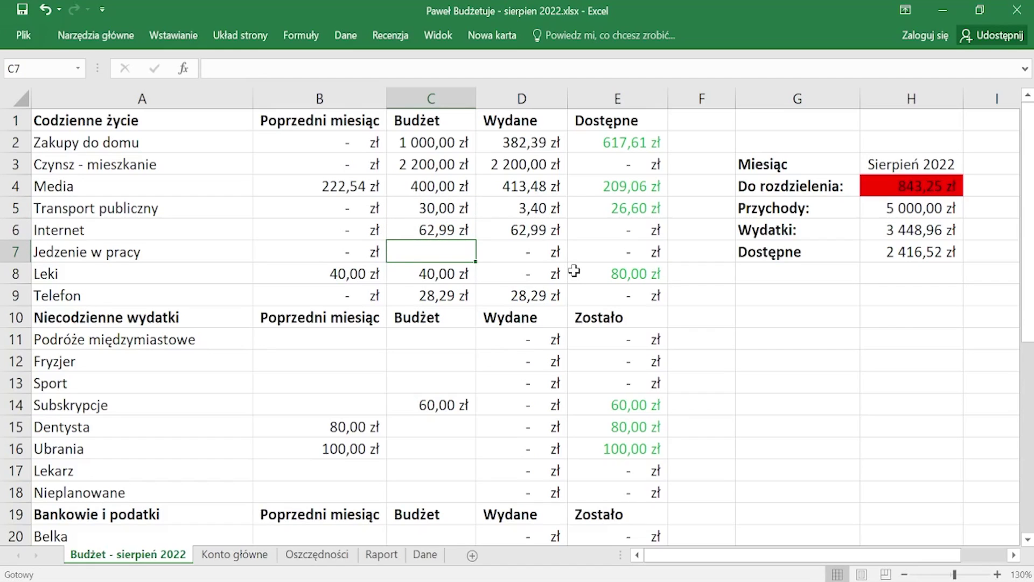
key("Return")
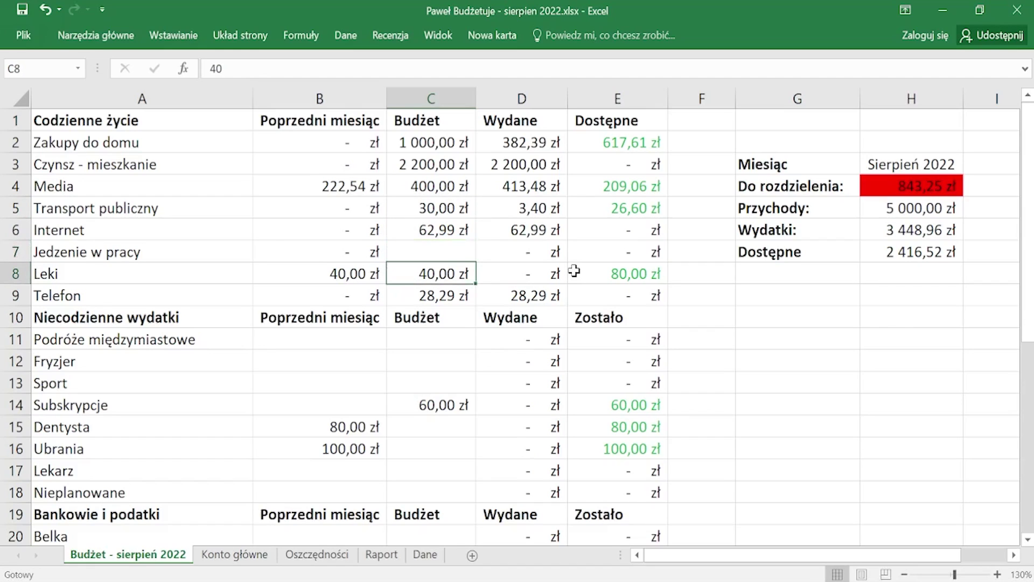
key("Return")
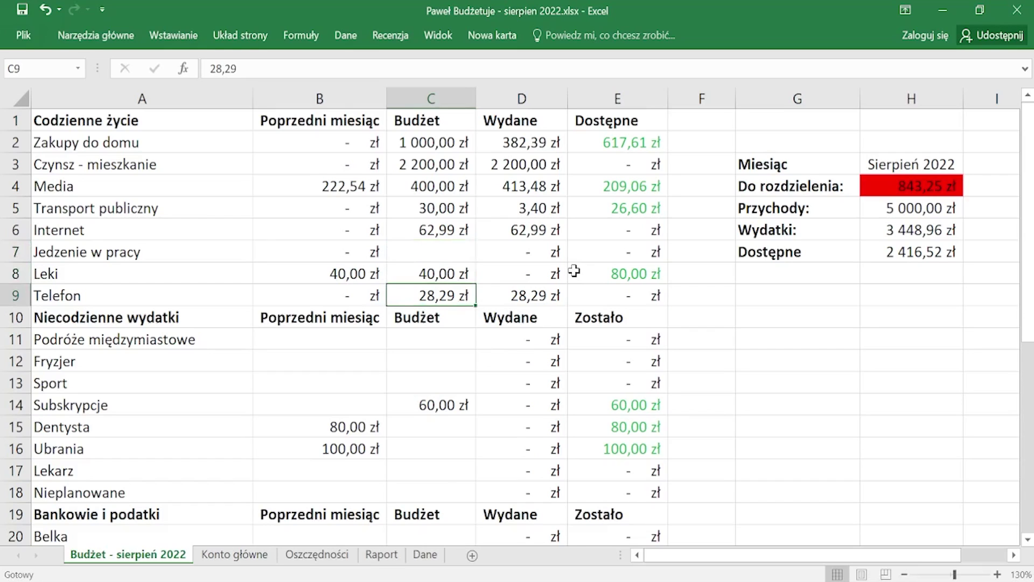
key("Return")
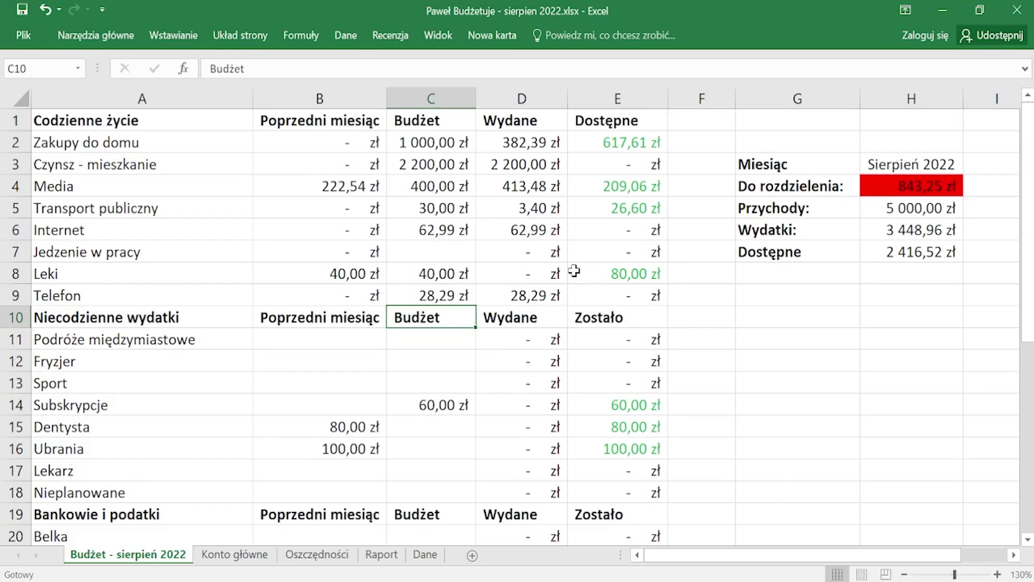
key("Return")
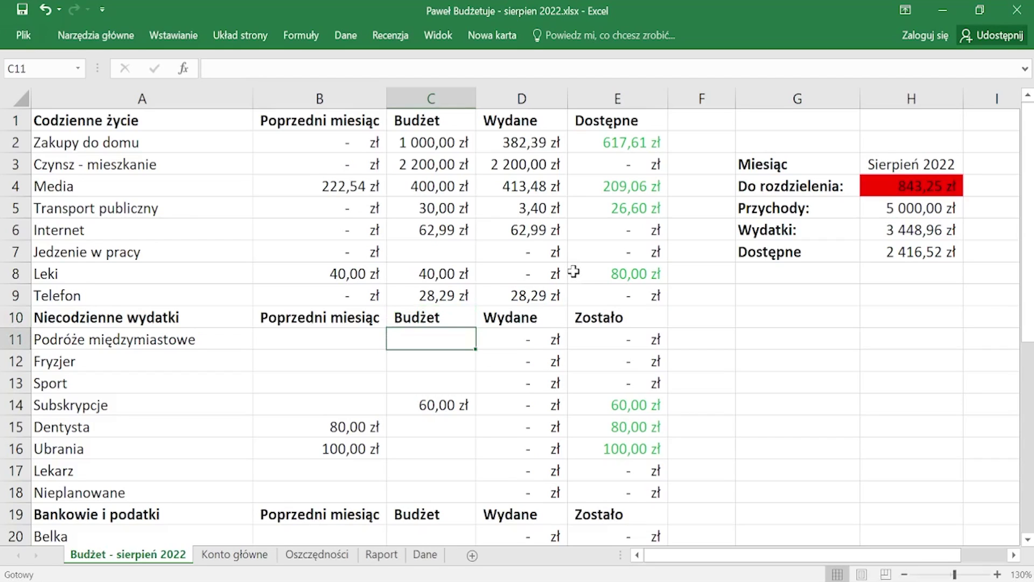
type("10")
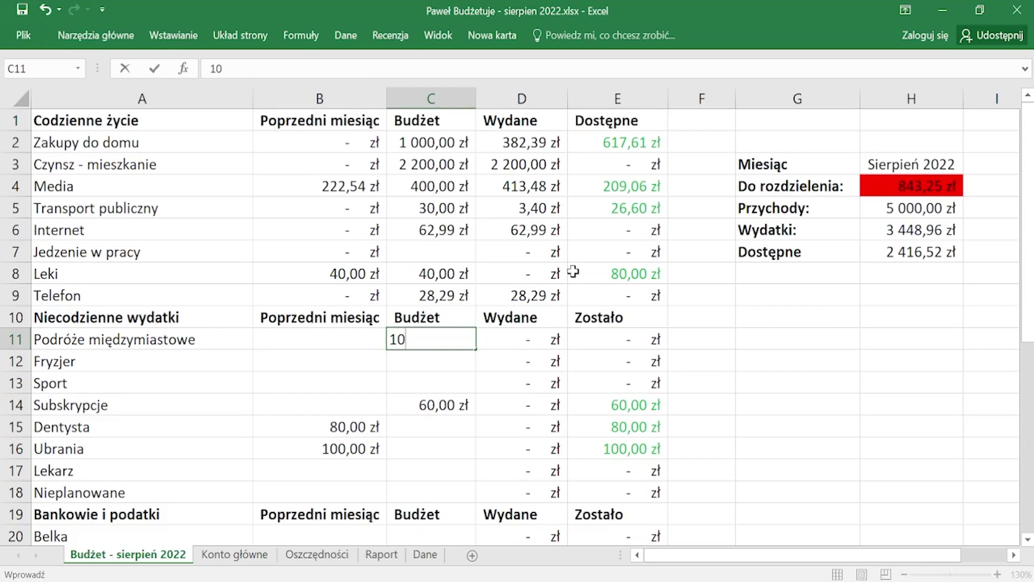
type("2")
key("Return")
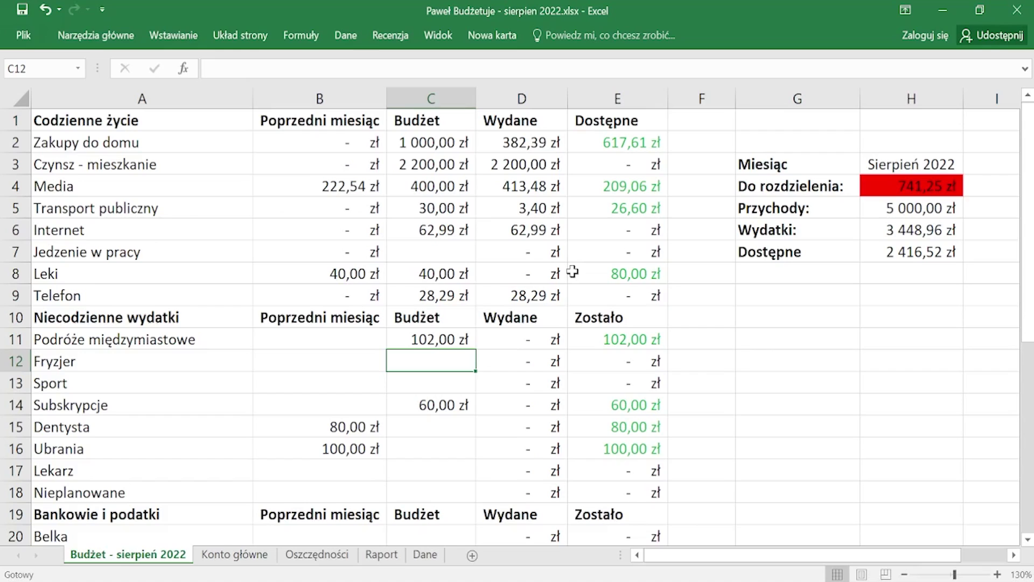
Set the Budżet amount for Fryzjer to 150 and for Sport to 95
type("150")
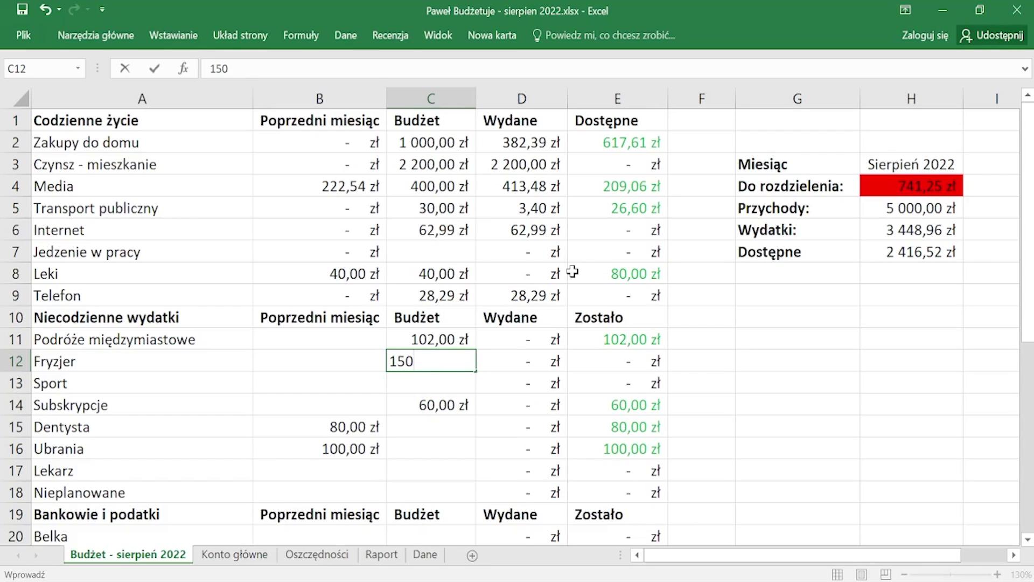
key("Return")
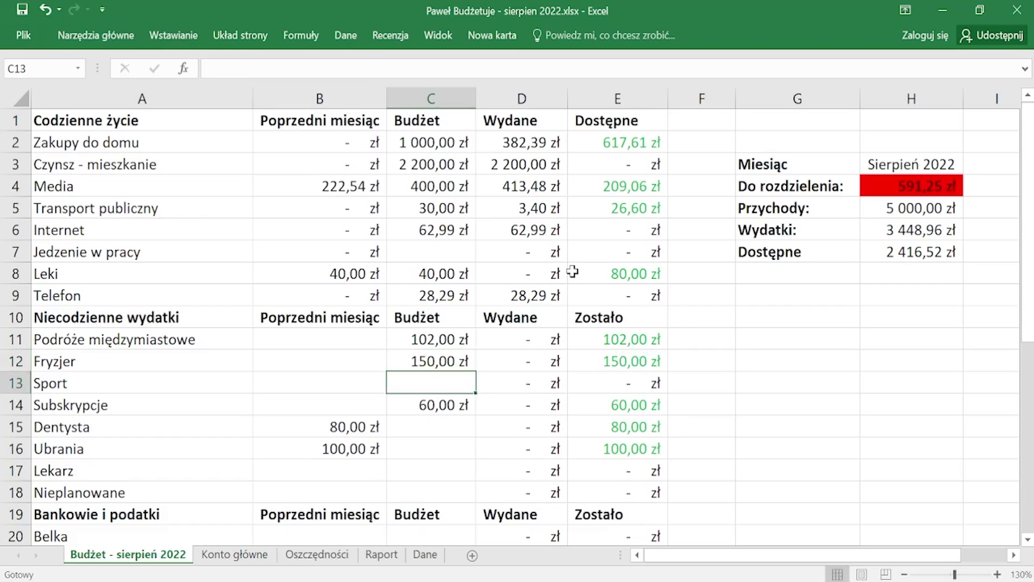
type("95")
key("Return")
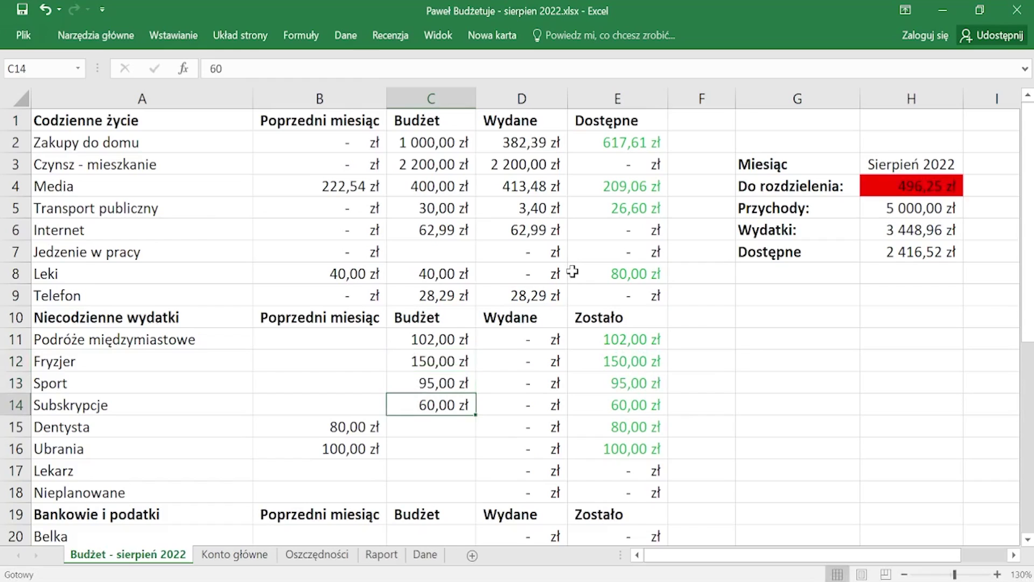
Set the Budżet amount for Dentysta to 80 and for Ubrania to 100
key("Return")
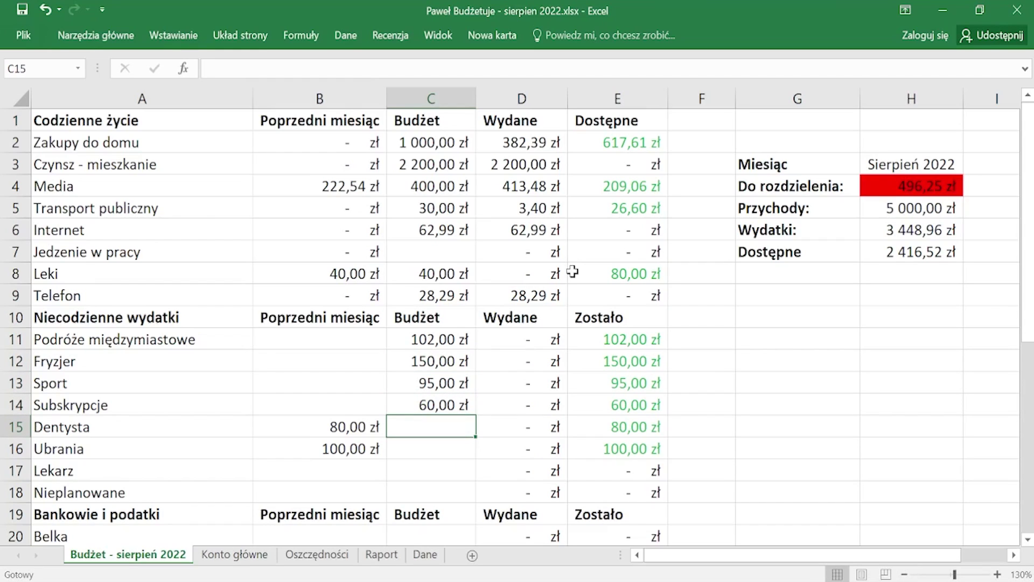
type("80")
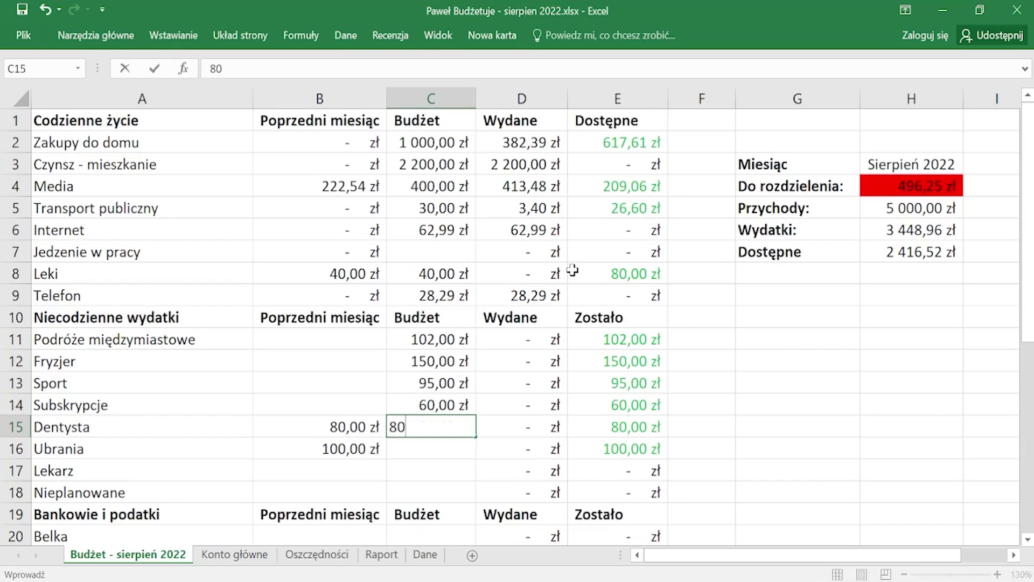
key("Return")
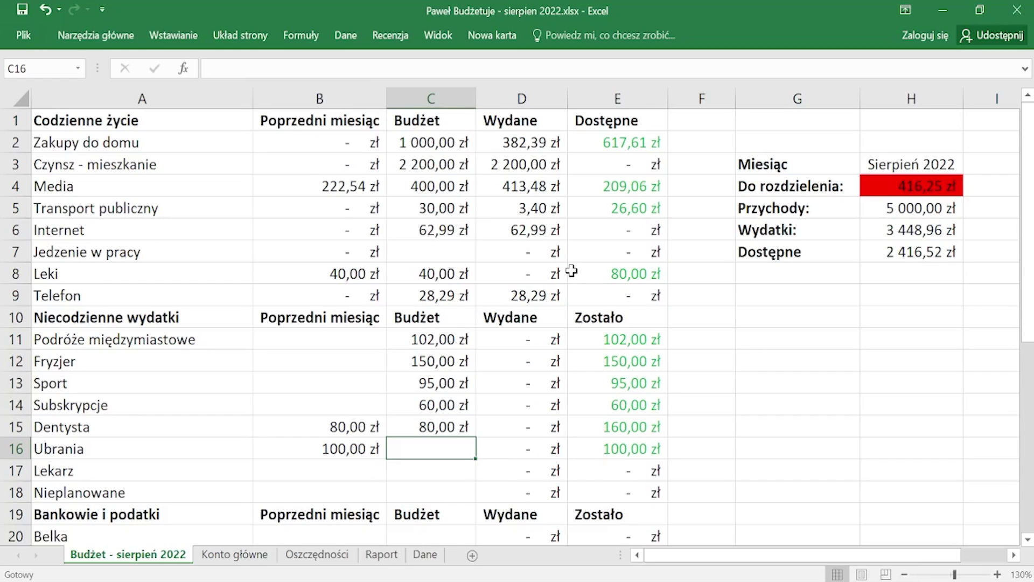
type("100")
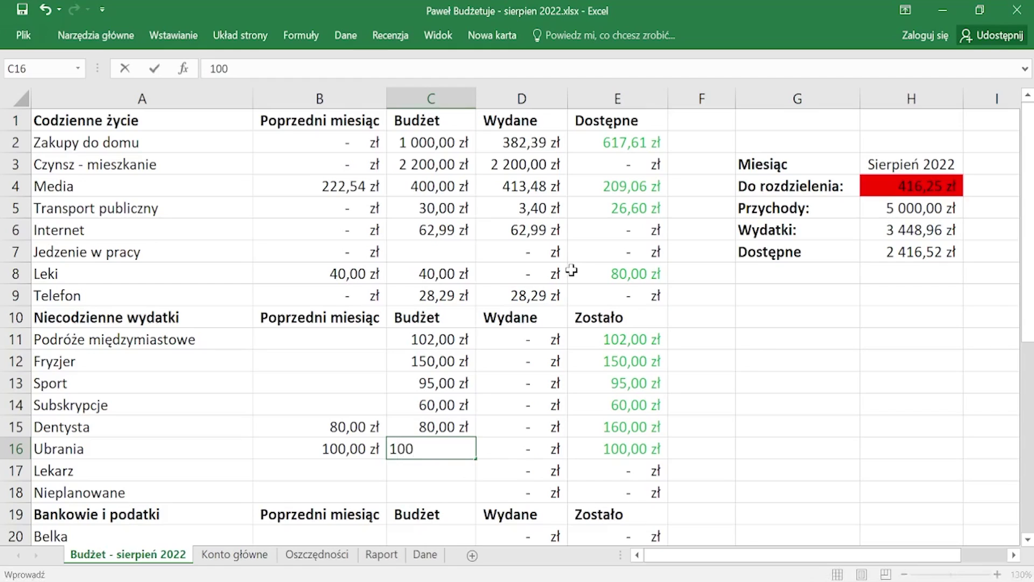
key("Return")
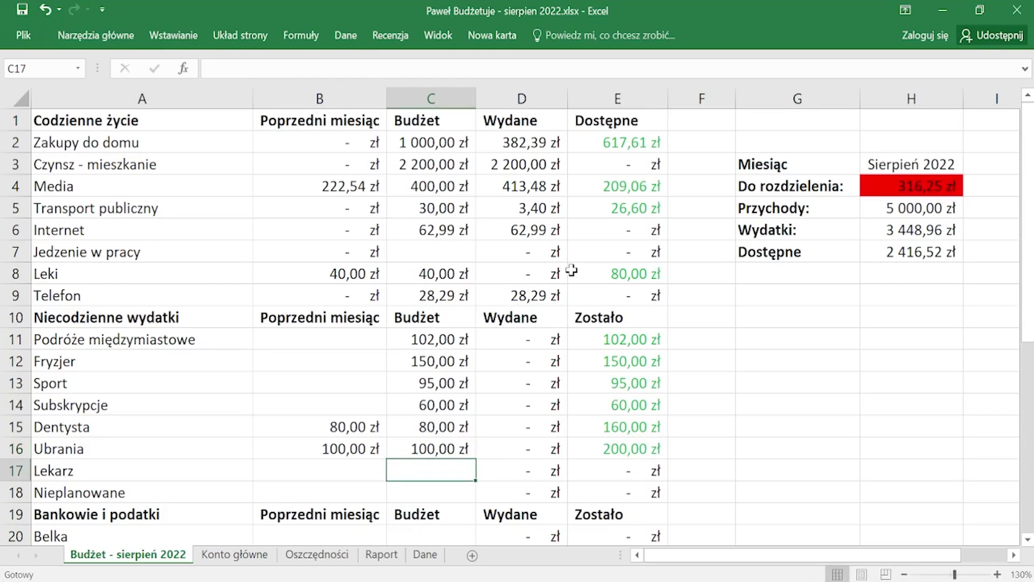
Review the Budżet amounts from Lekarz through Książki i prasa and check the amount left in Do rozdzielenia
key("Return")
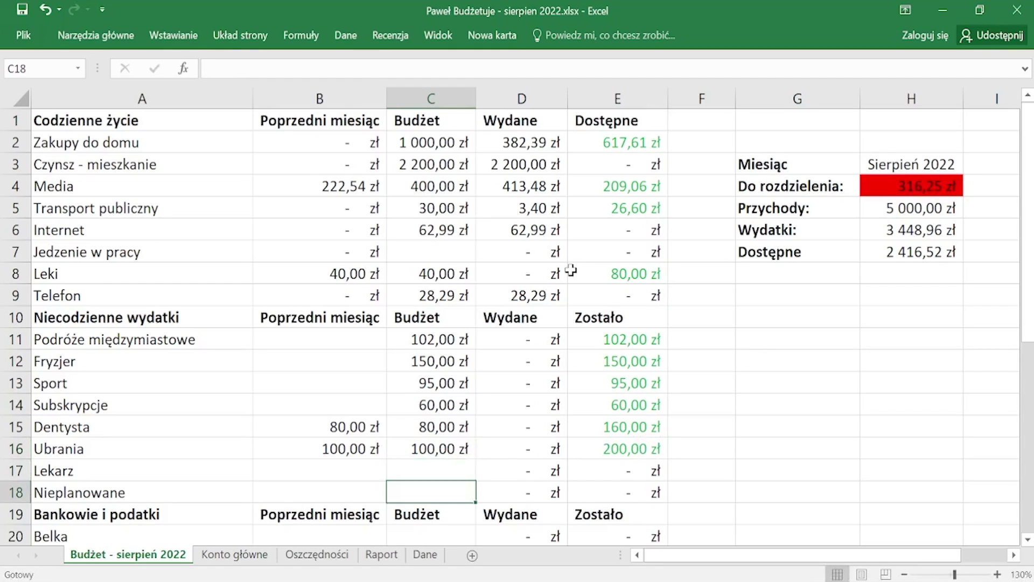
key("Return")
key("Return")
key("Return")
key("Return")
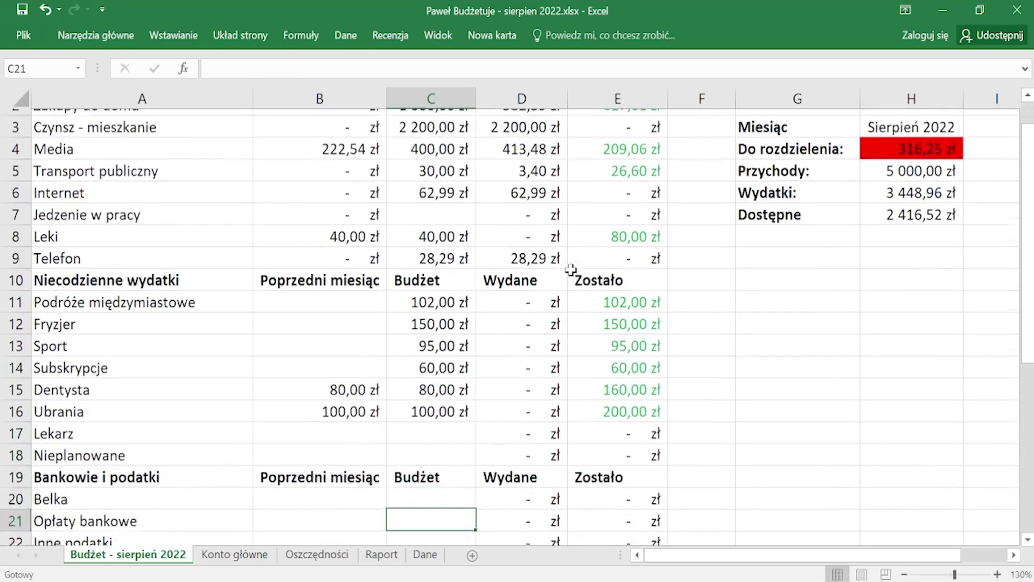
key("Up")
key("Up")
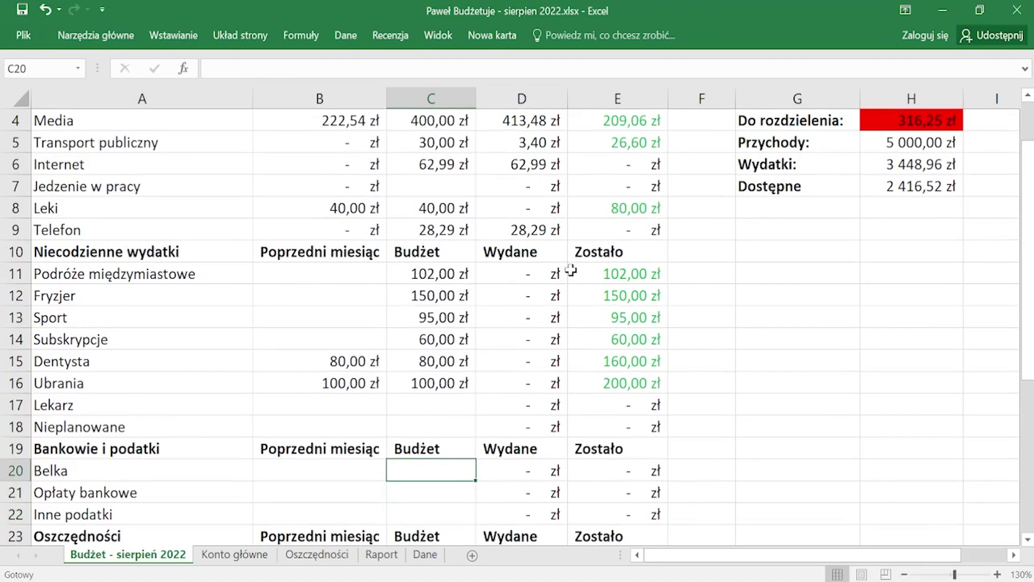
key("Down")
key("Up")
key("Down")
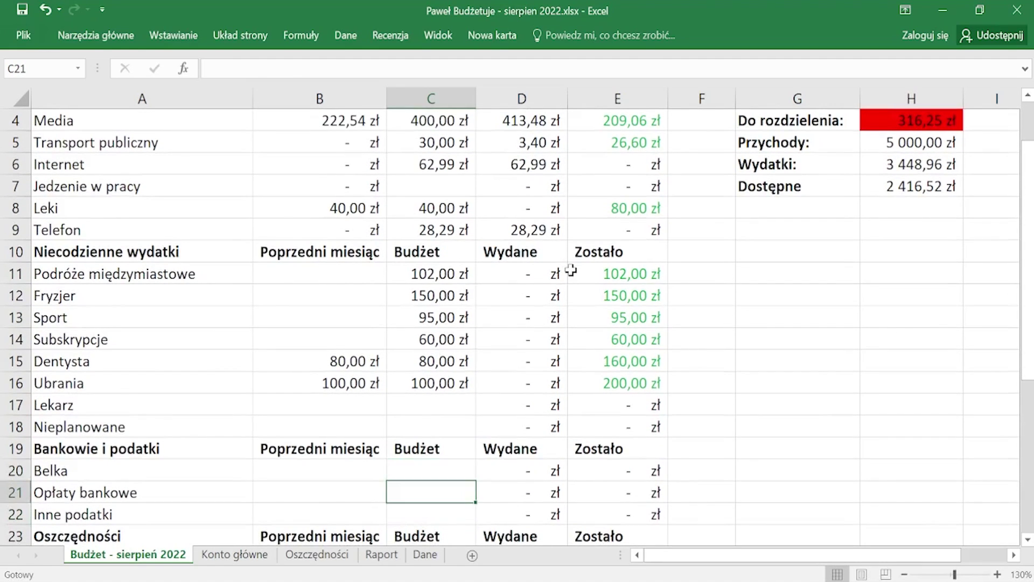
key("Up")
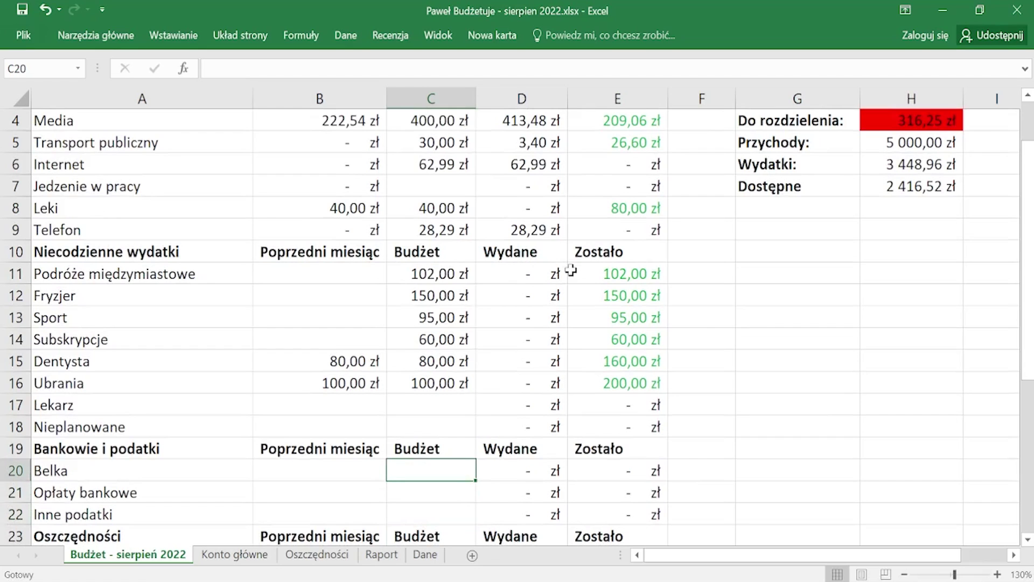
key("Down")
key("Down")
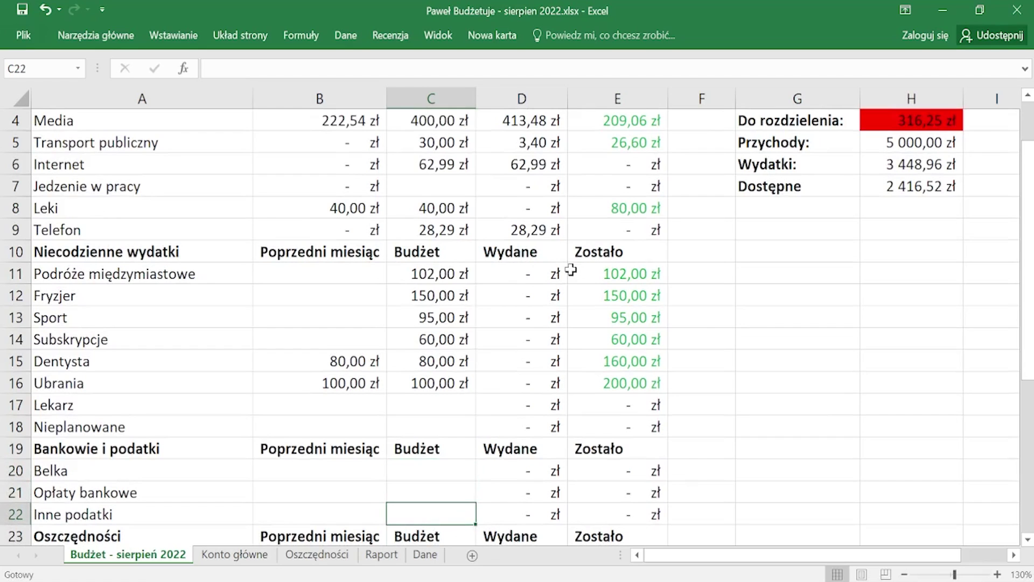
key("Down")
key("Down")
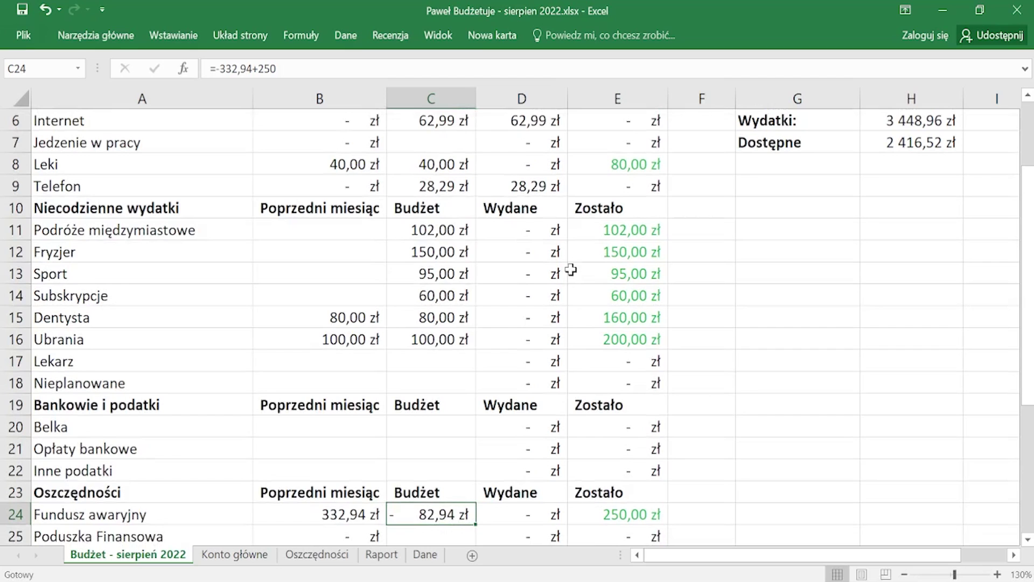
key("Down")
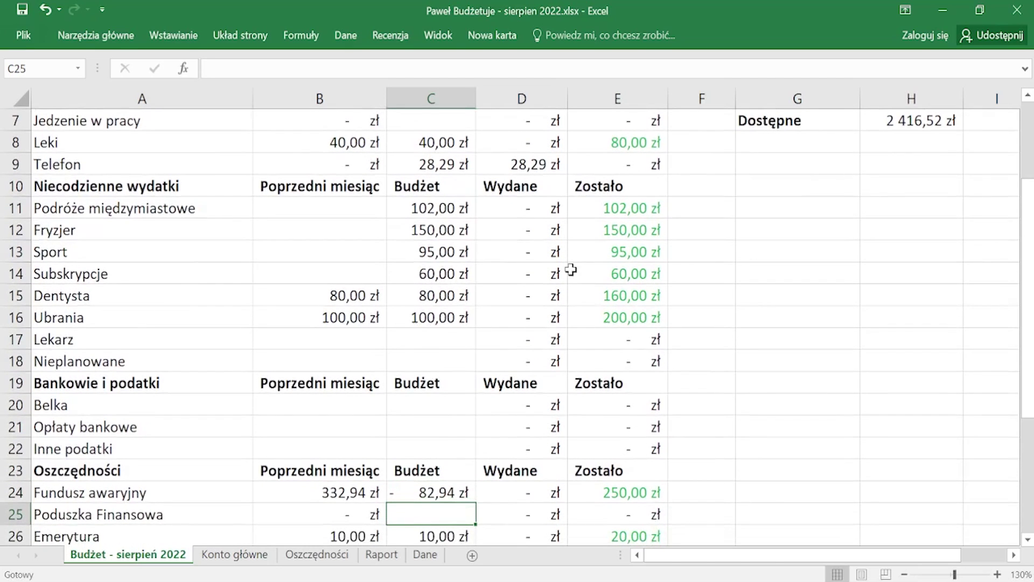
key("Down")
key("Down")
key("Down")
key("Down")
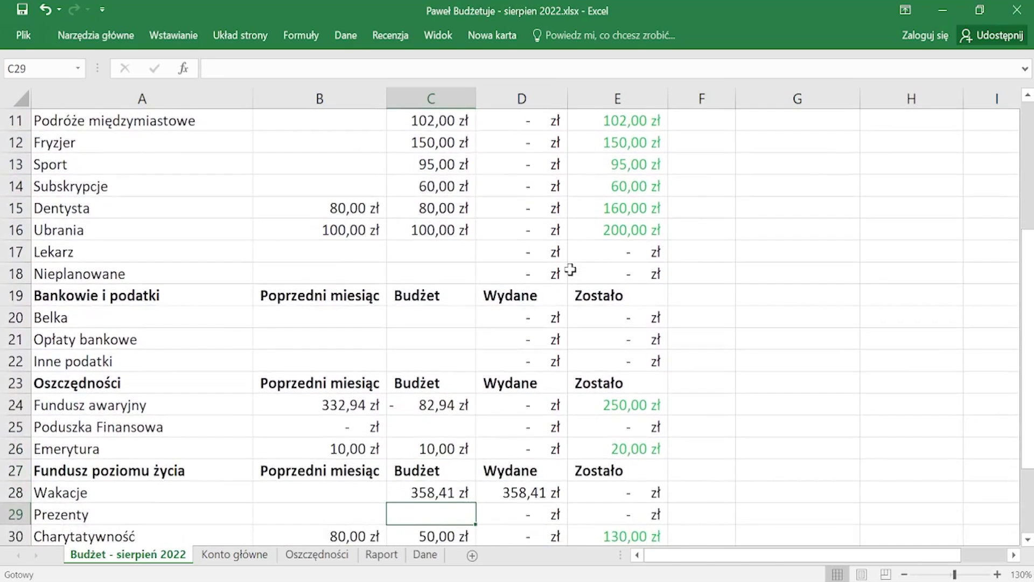
key("Down")
key("Down")
key("Down")
key("Down")
key("Down")
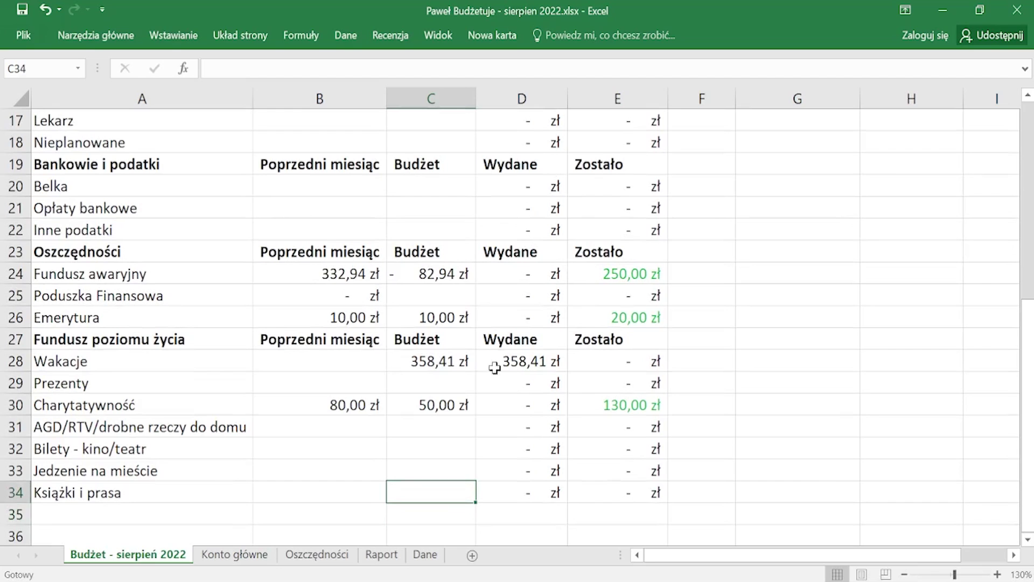
scroll(491, 422, "up", 1)
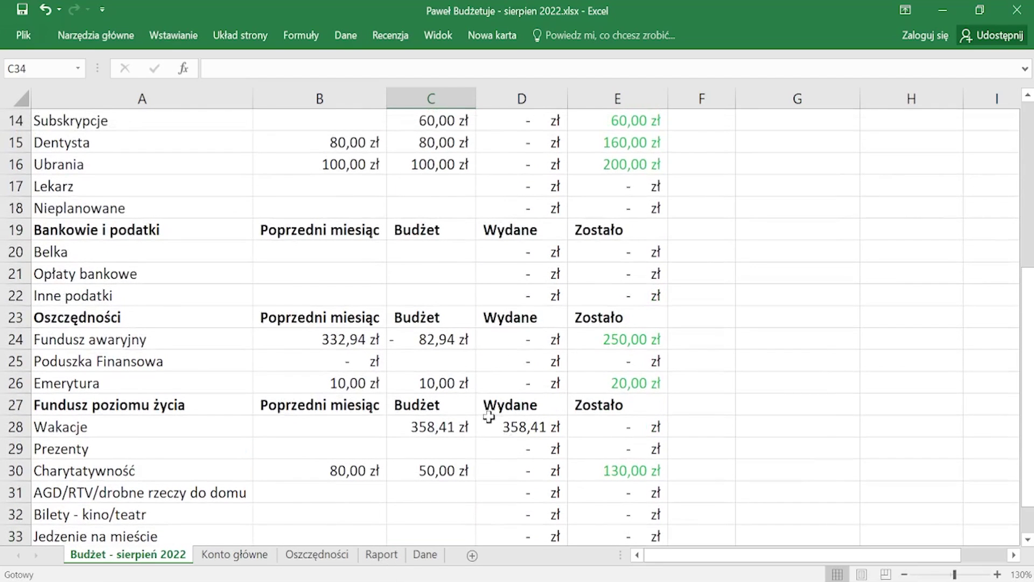
scroll(492, 420, "up", 1)
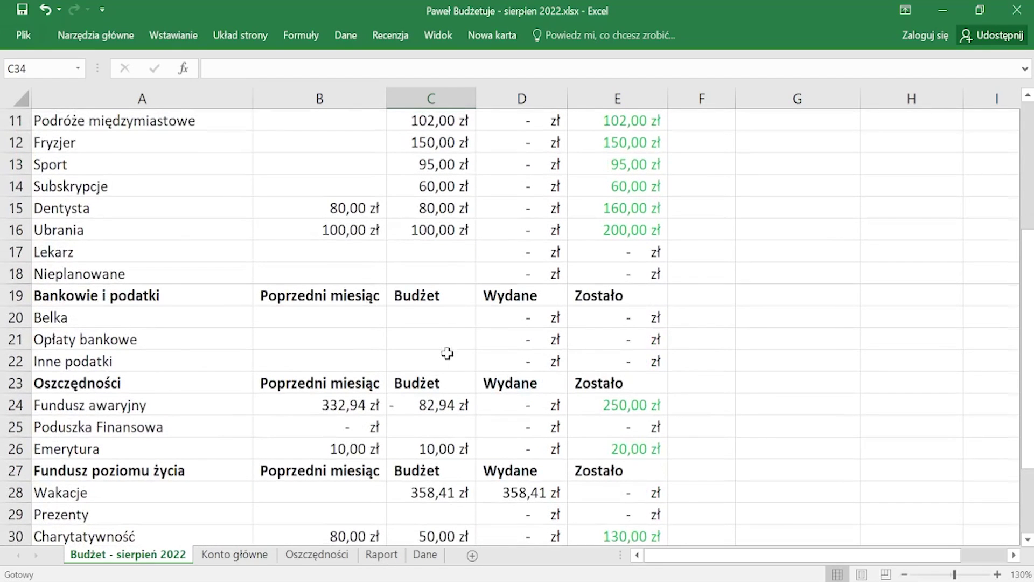
scroll(448, 351, "up", 1)
scroll(466, 368, "up", 3)
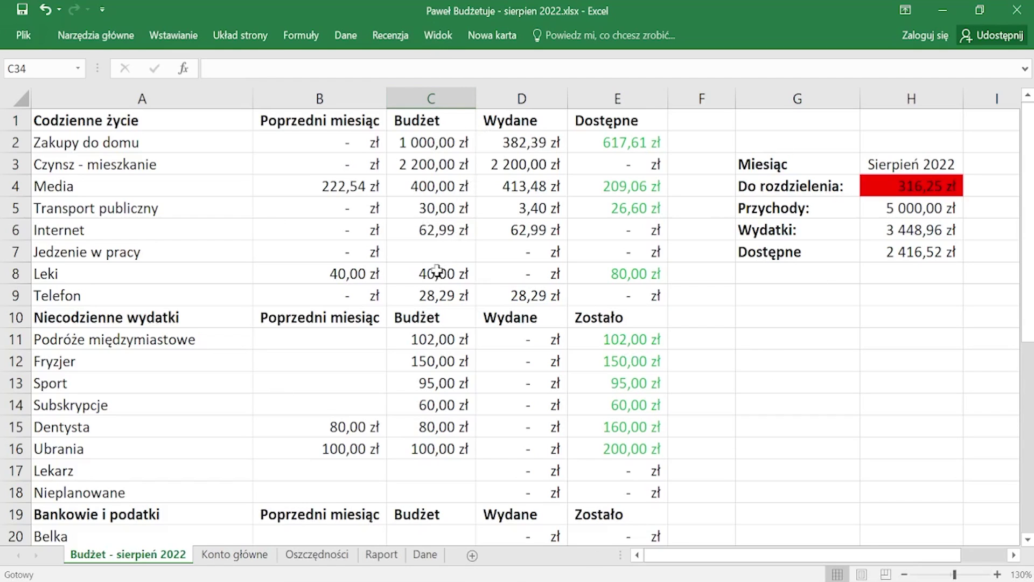
Set the Budżet amounts for Prezenty and AGD/RTV/drobne rzeczy do domu in the Fundusz poziomu życia group to 50 each
scroll(463, 374, "down", 2)
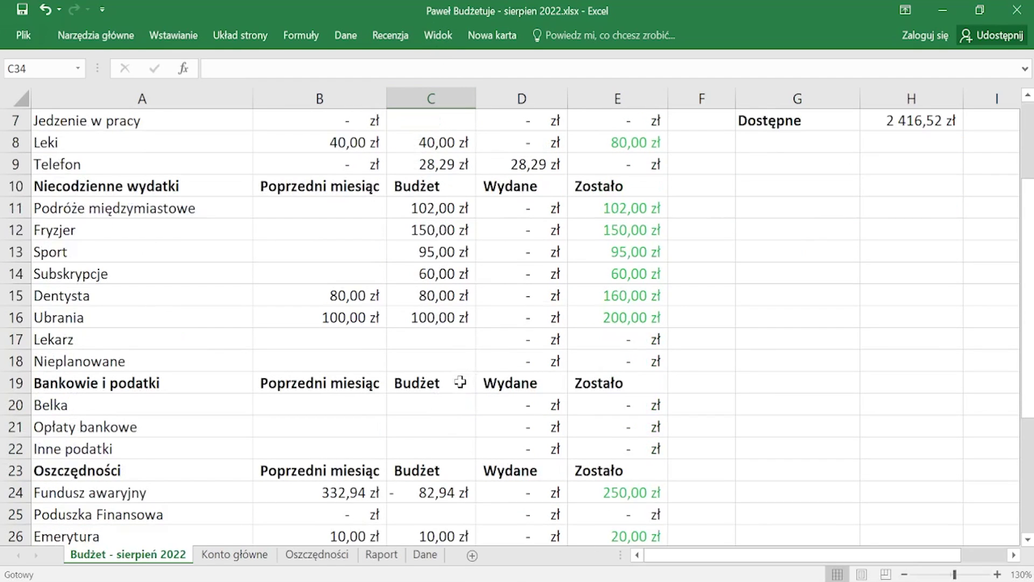
scroll(456, 388, "down", 1)
scroll(457, 388, "down", 2)
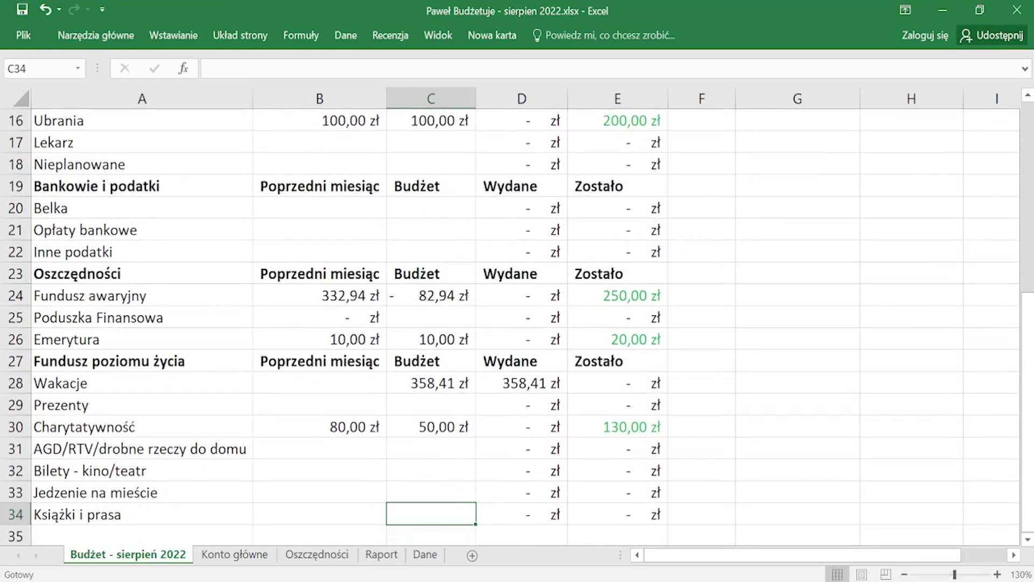
left_click(427, 412)
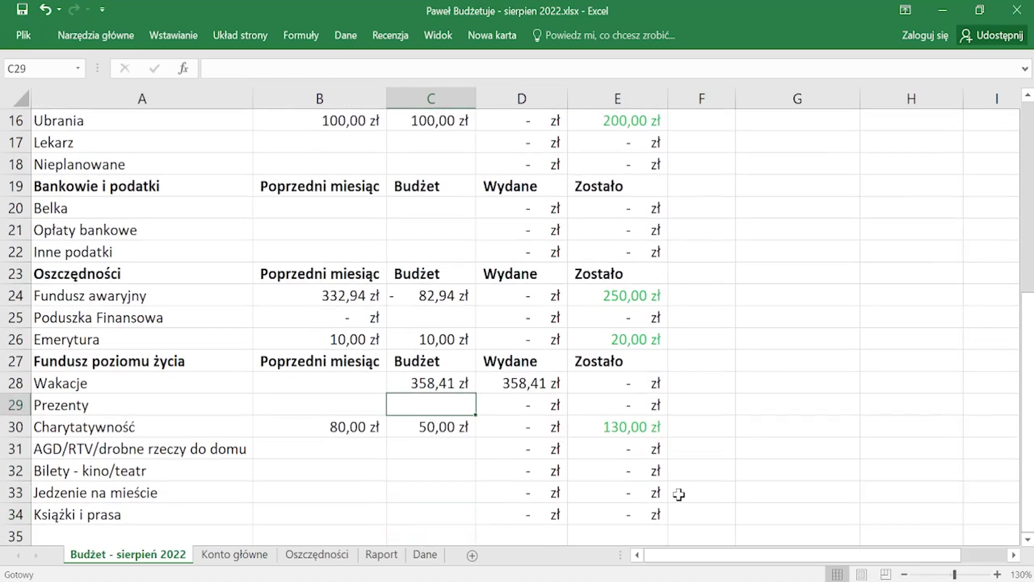
type("50")
key("Return")
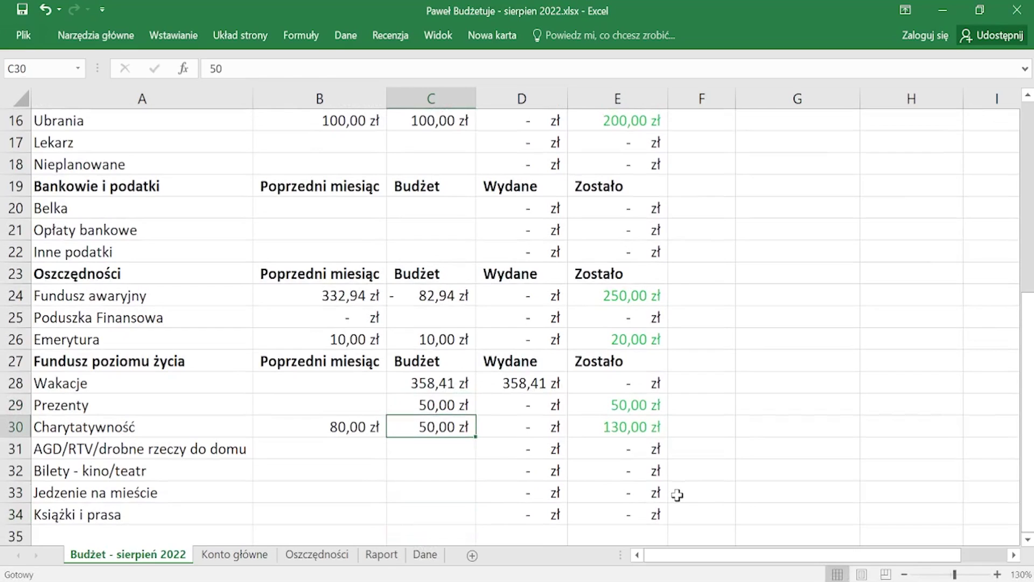
key("Return")
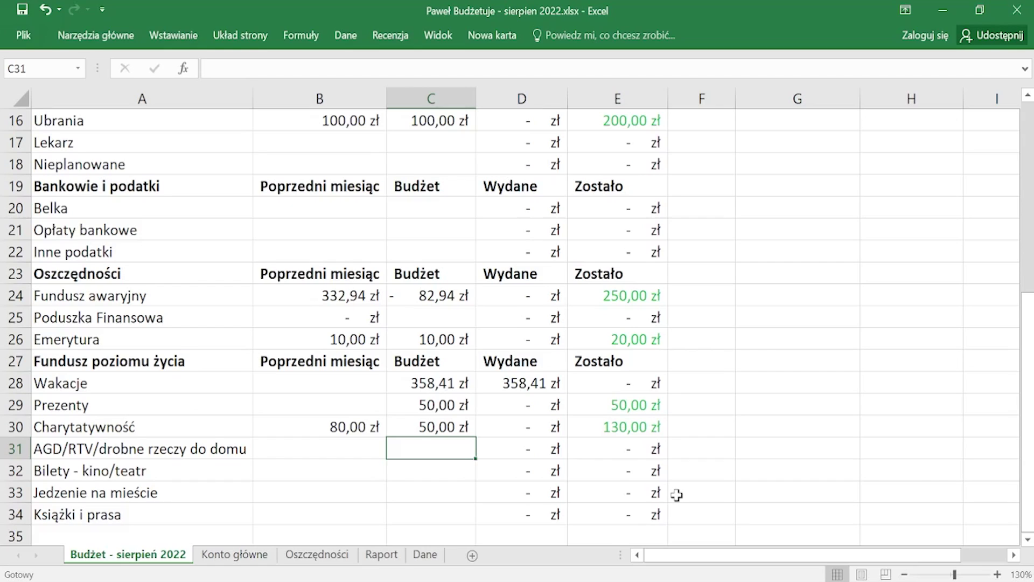
type("50")
key("Return")
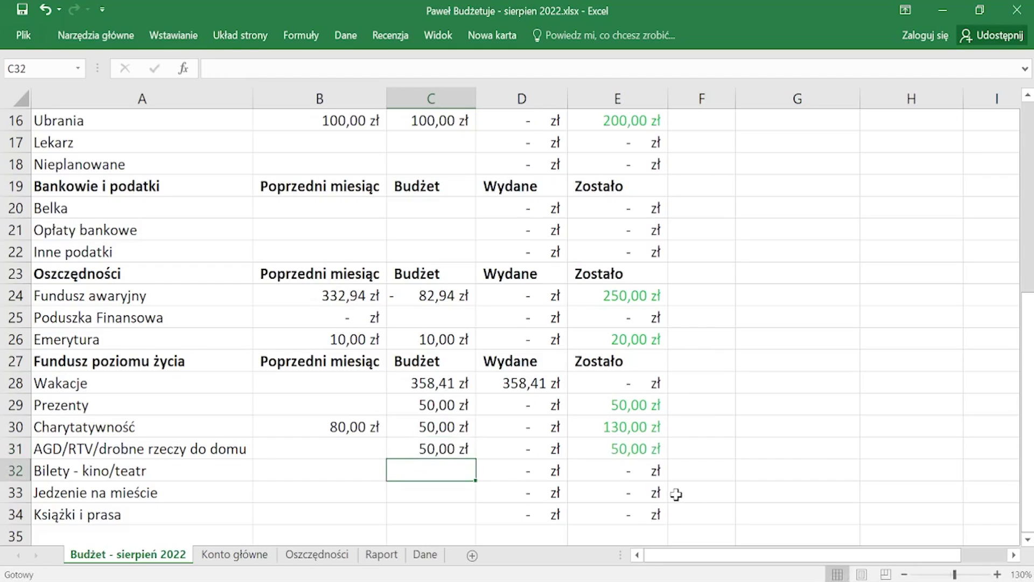
key("Return")
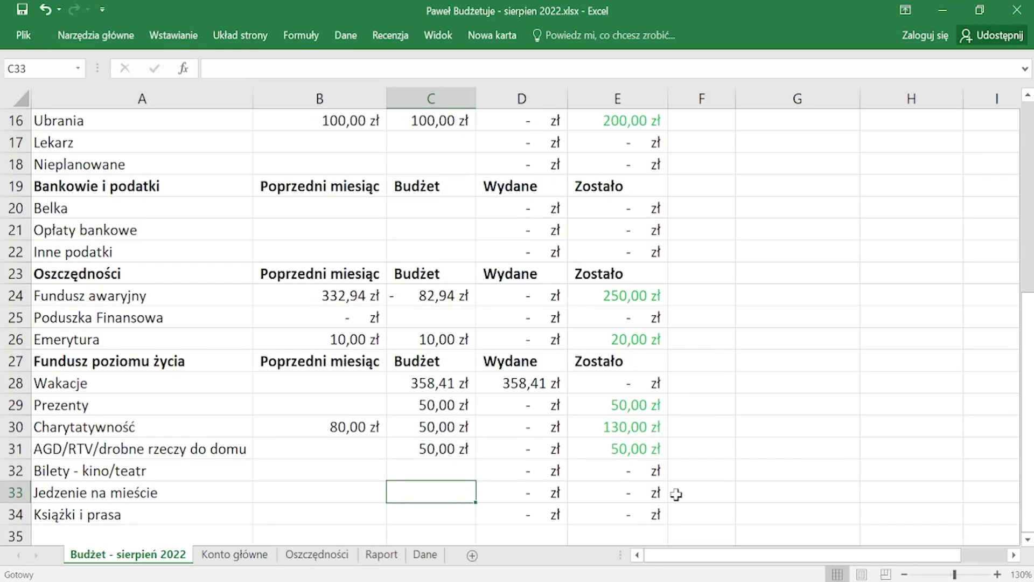
Set the Budżet amount for Jedzenie na mieście in the Fundusz poziomu życia group to 100
scroll(539, 388, "up", 5)
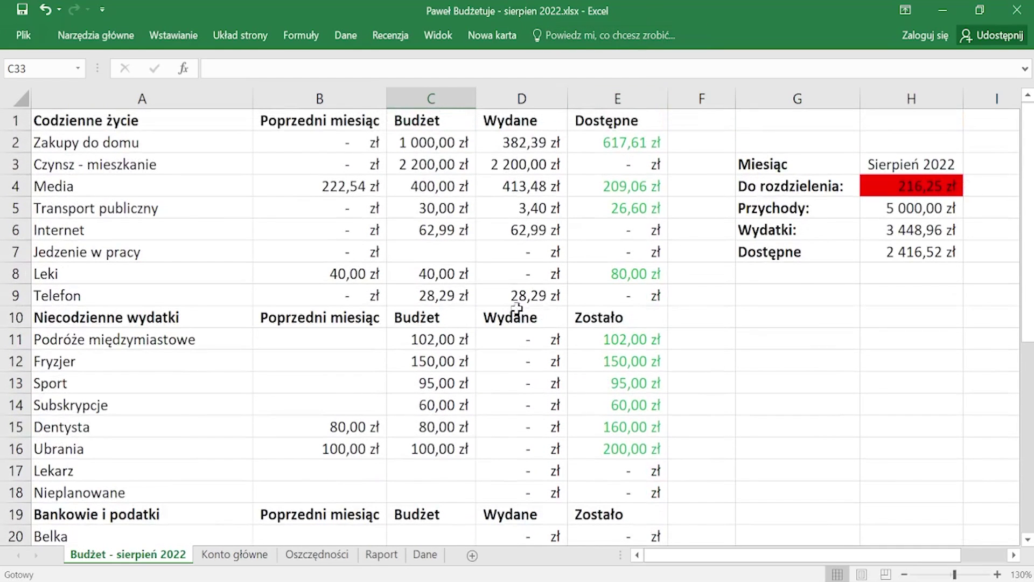
scroll(479, 339, "down", 1)
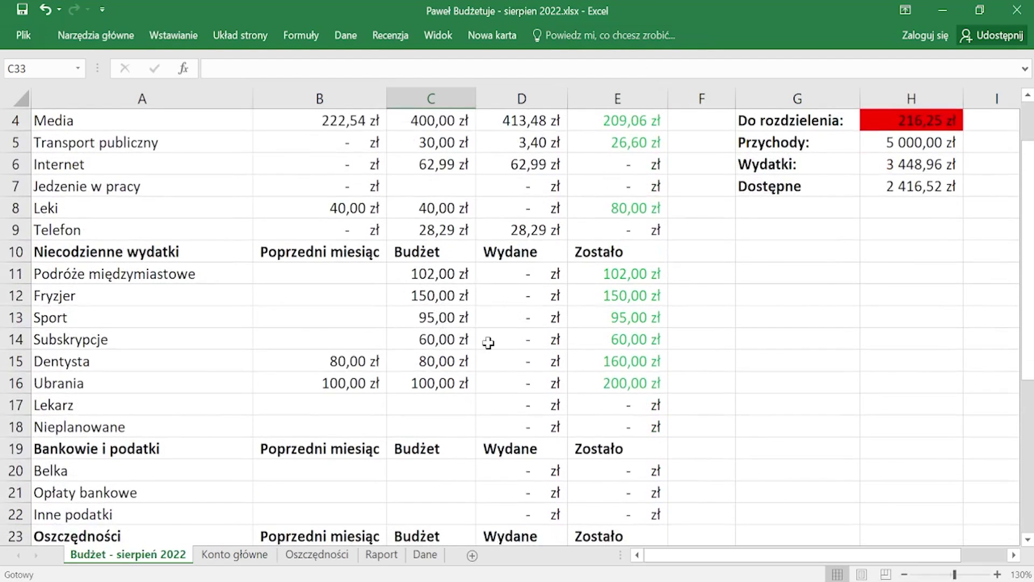
scroll(462, 375, "down", 2)
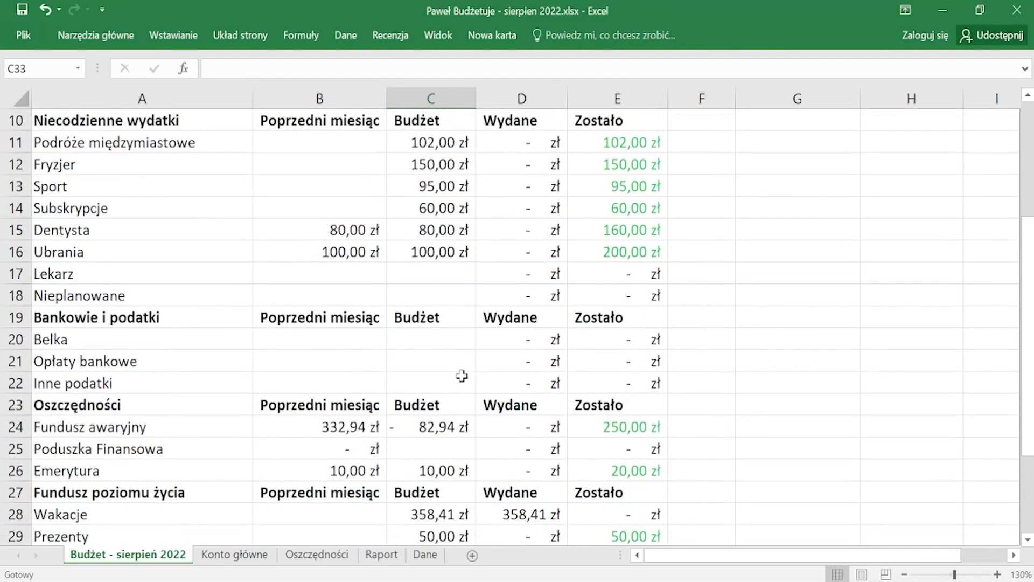
scroll(462, 375, "down", 1)
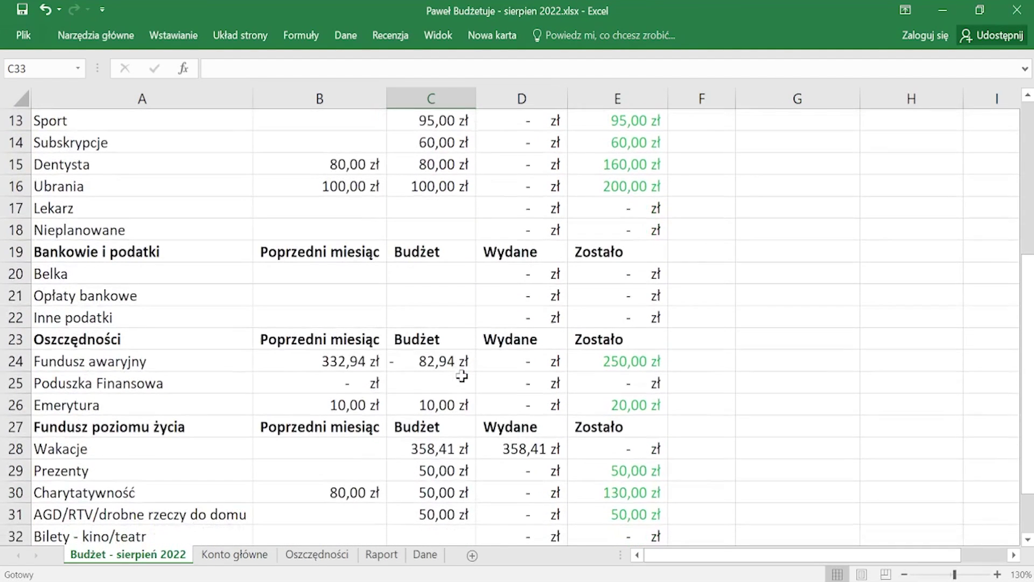
scroll(469, 393, "down", 1)
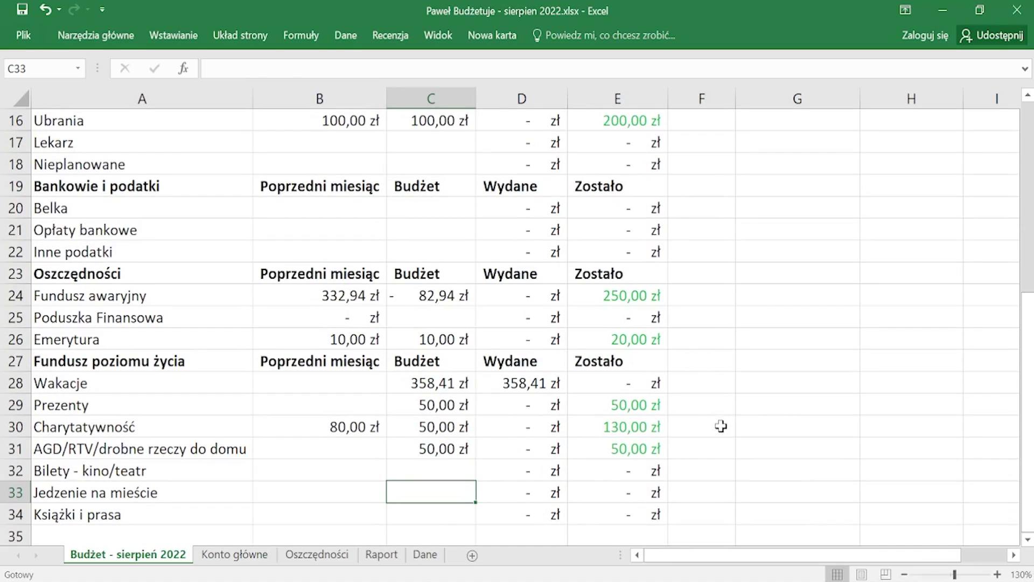
type("100")
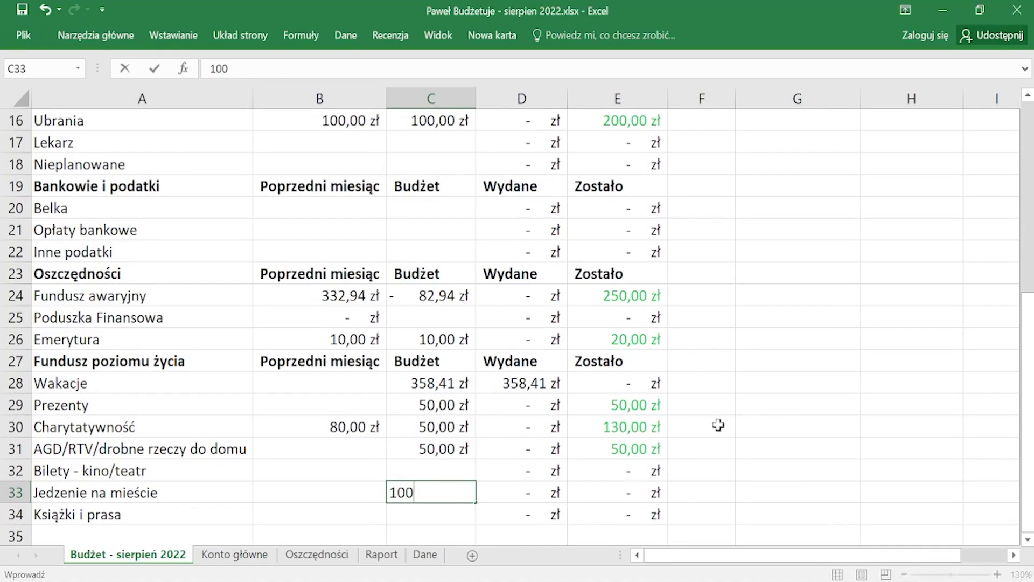
key("Return")
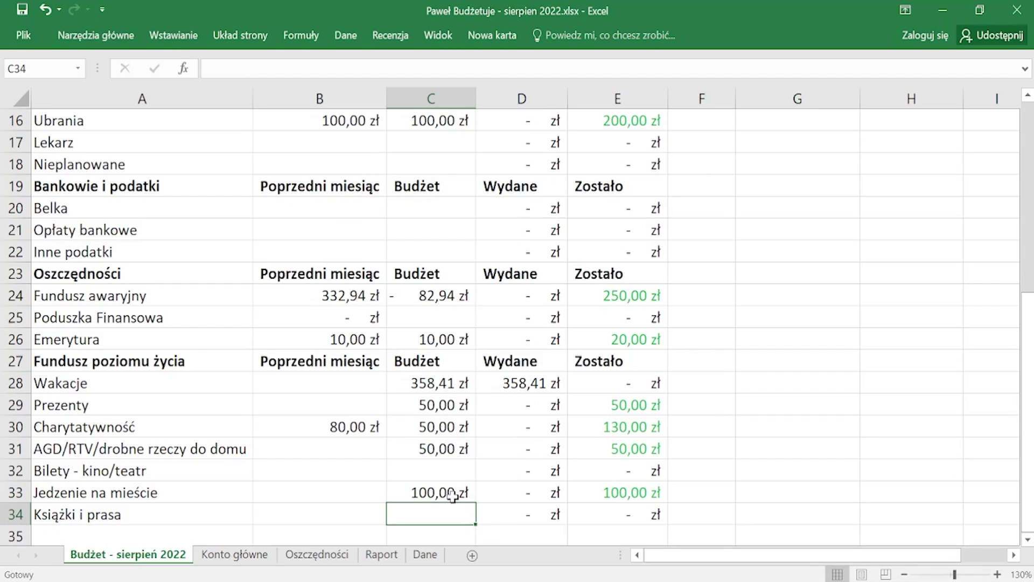
Check the amount left in Do rozdzielenia and review the category groups for a place to allocate it
scroll(453, 495, "up", 1)
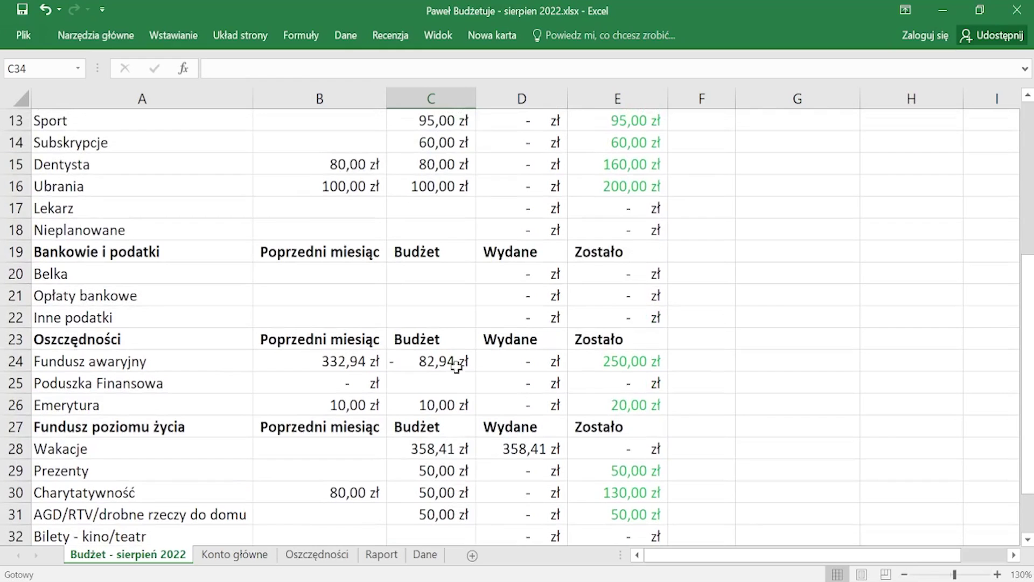
scroll(453, 372, "up", 4)
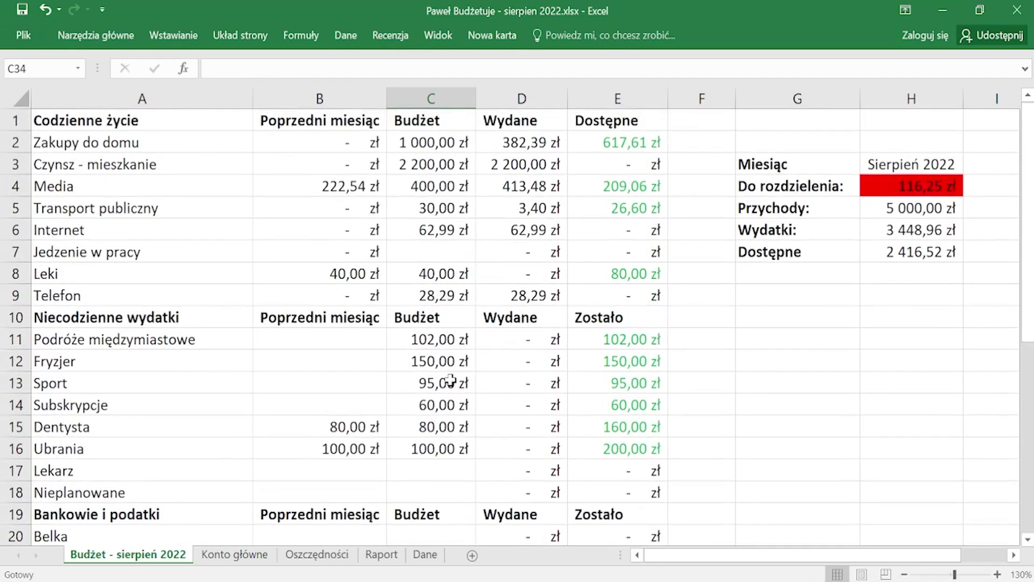
scroll(670, 325, "down", 1)
scroll(734, 241, "up", 1)
scroll(595, 275, "down", 1)
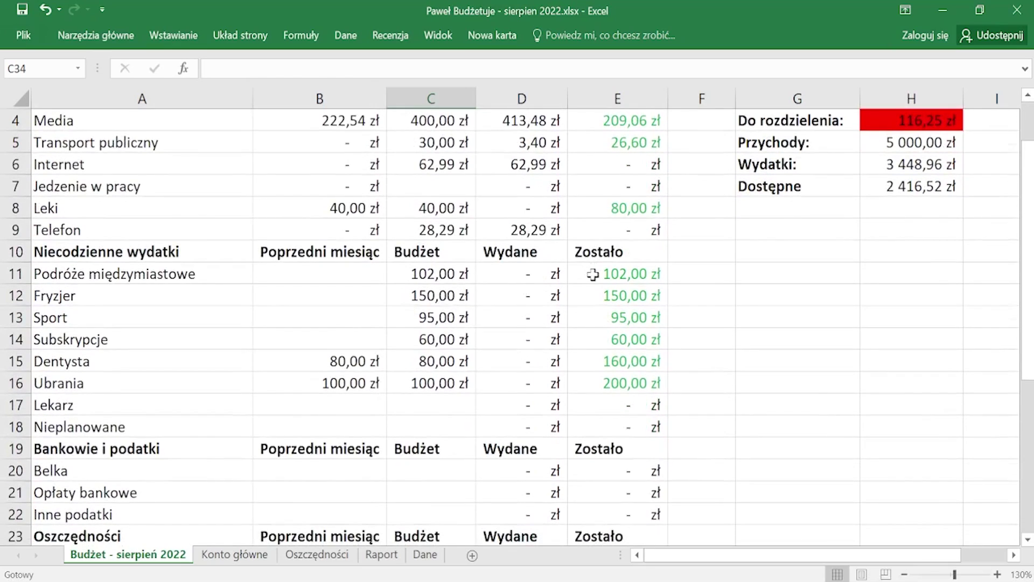
scroll(592, 275, "down", 2)
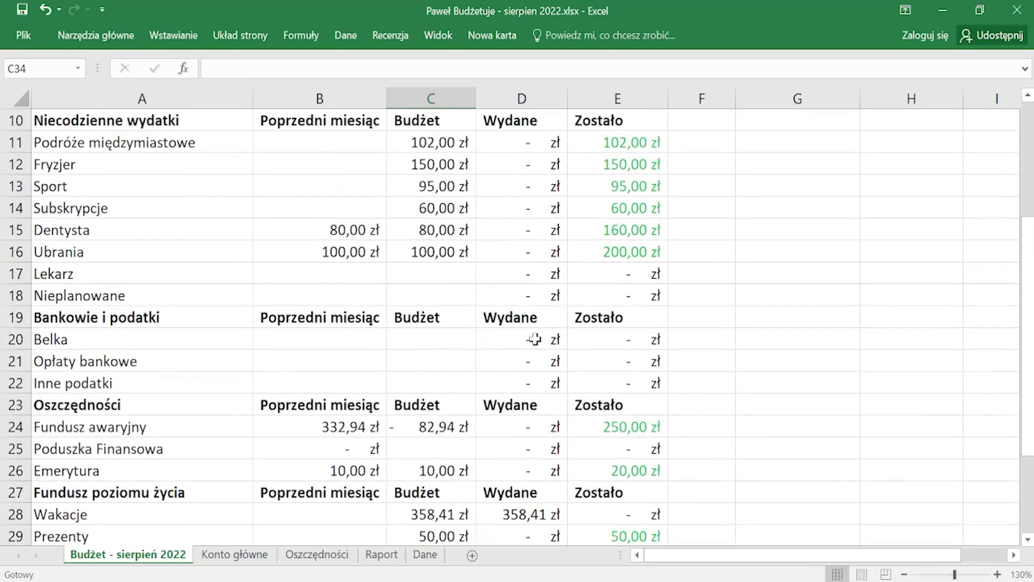
scroll(531, 341, "down", 2)
scroll(531, 342, "down", 1)
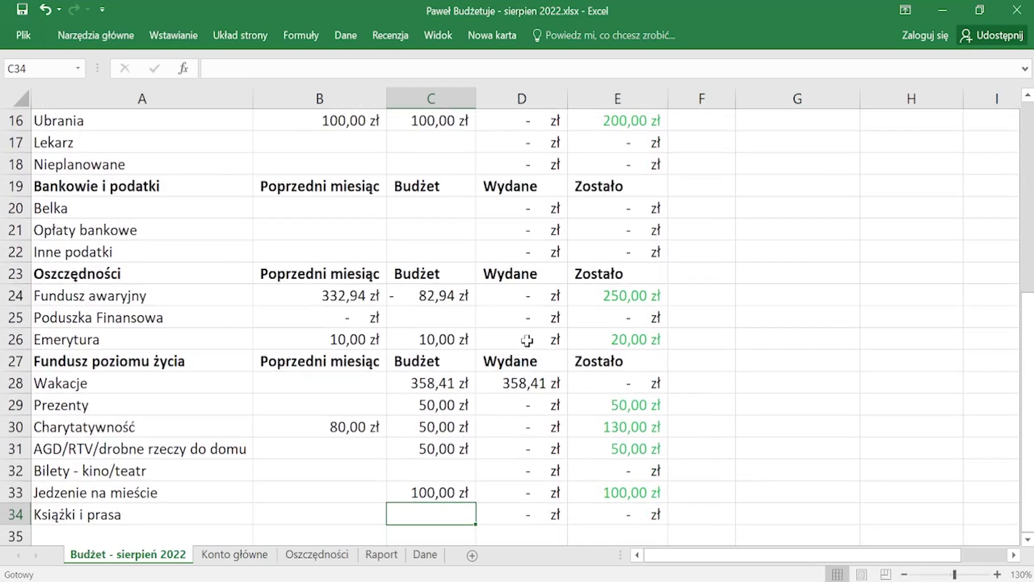
scroll(399, 367, "up", 1)
scroll(458, 421, "up", 4)
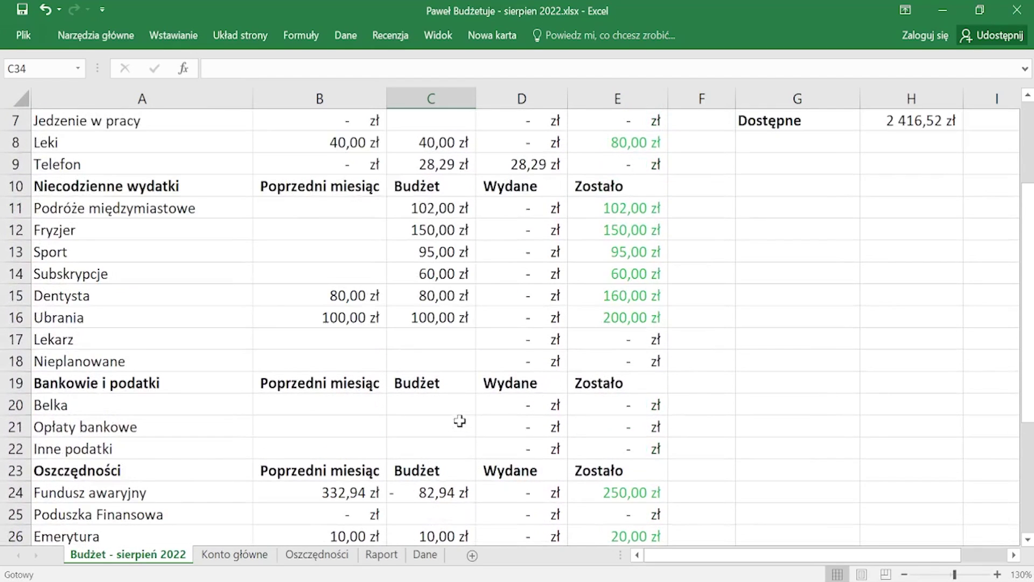
scroll(458, 420, "down", 2)
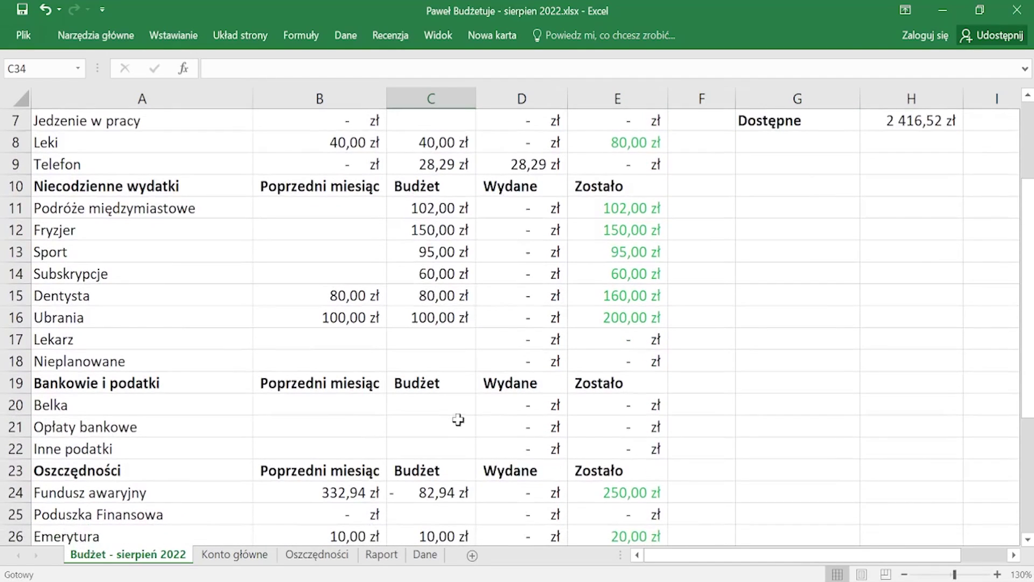
Add 116,25 to the Budżet formula for Fundusz awaryjny, making it =-332,94+250+116,25
left_click(436, 493)
scroll(411, 227, "up", 2)
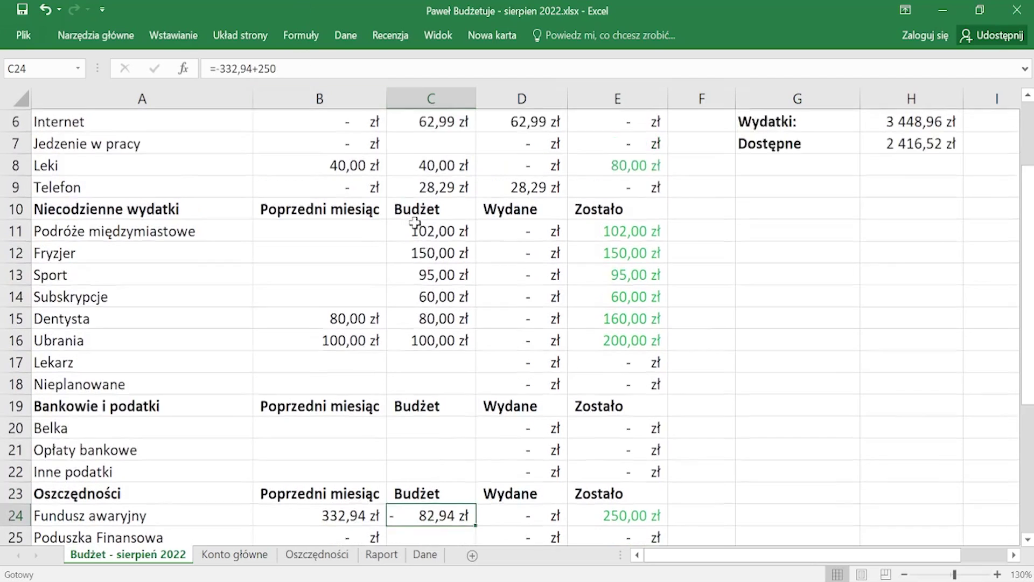
left_click(349, 72)
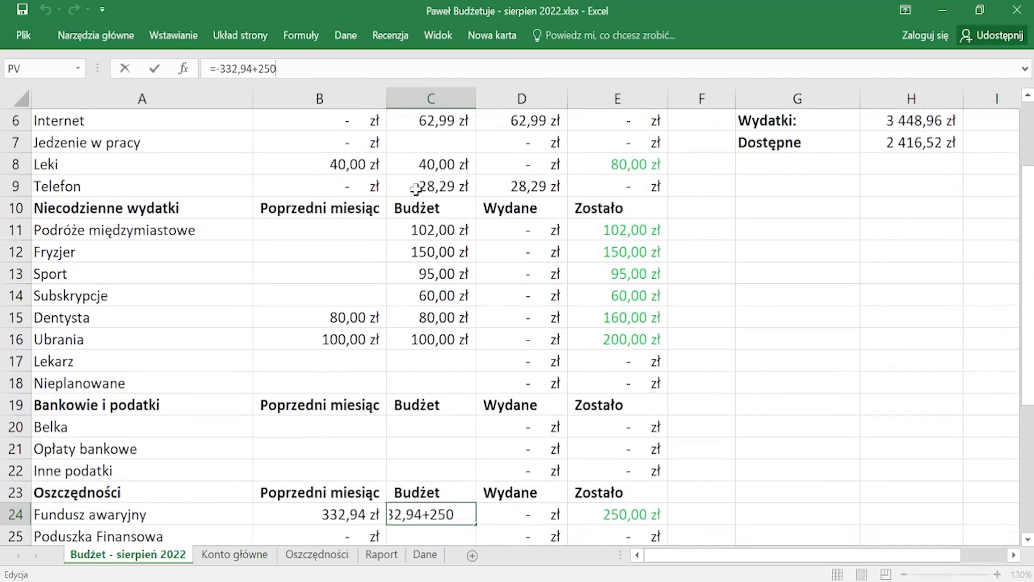
scroll(1027, 205, "up", 1)
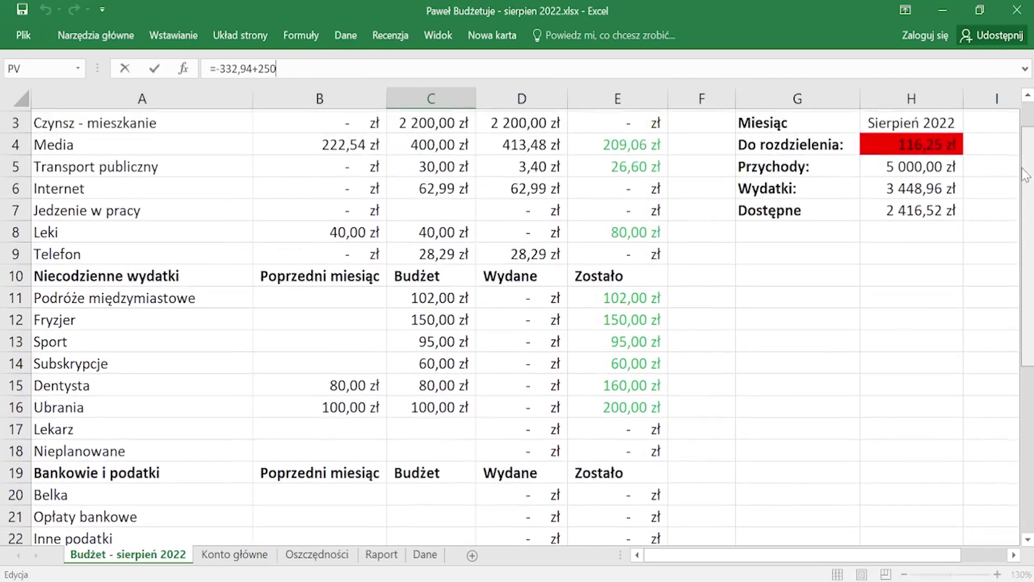
type("+")
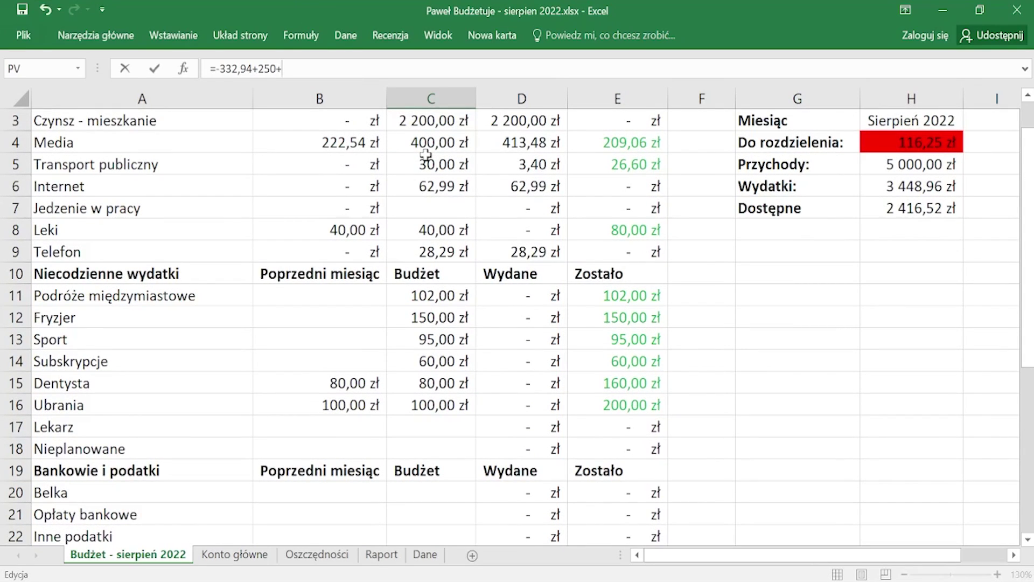
type("116,25")
key("Return")
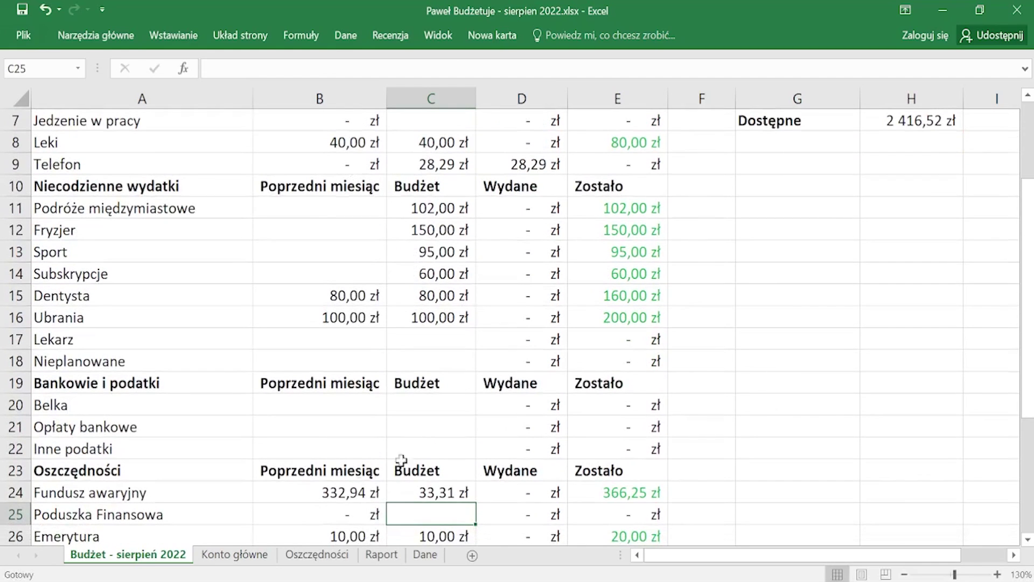
Compare the Zostało amount for Fundusz awaryjny with its Poprzedni miesiąc amount in the Oszczędności group
left_click(448, 427)
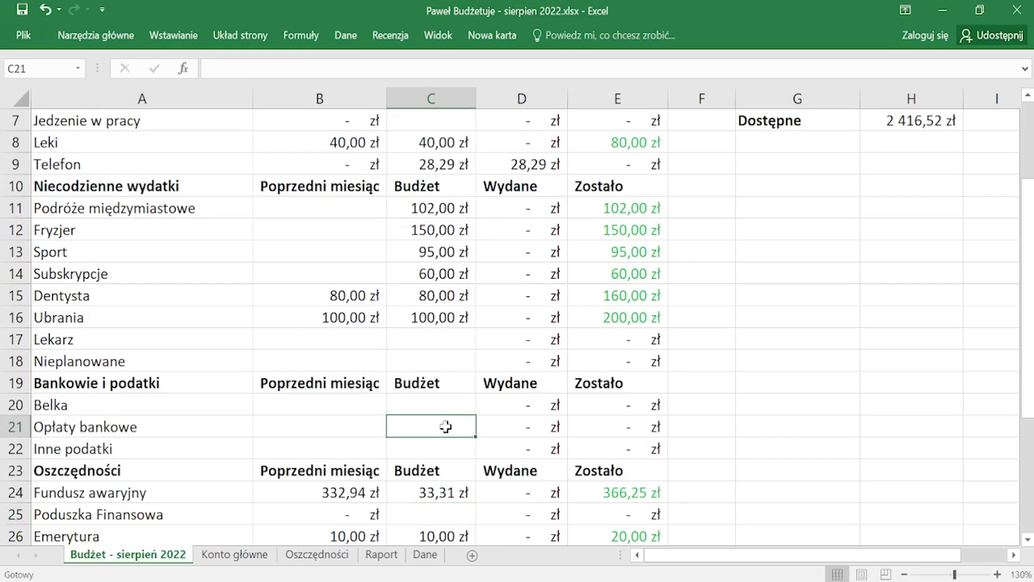
scroll(445, 427, "down", 3)
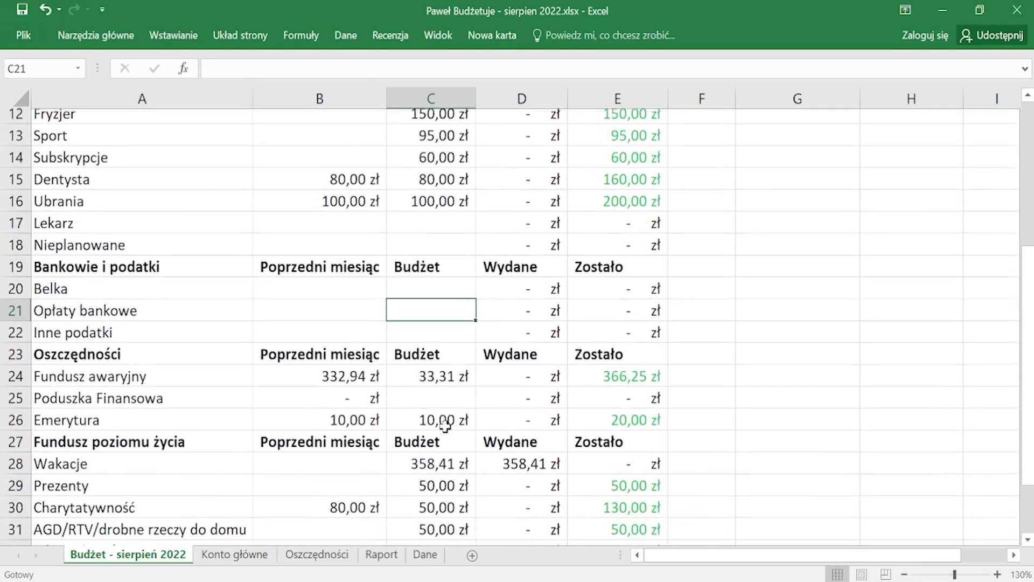
scroll(445, 426, "down", 1)
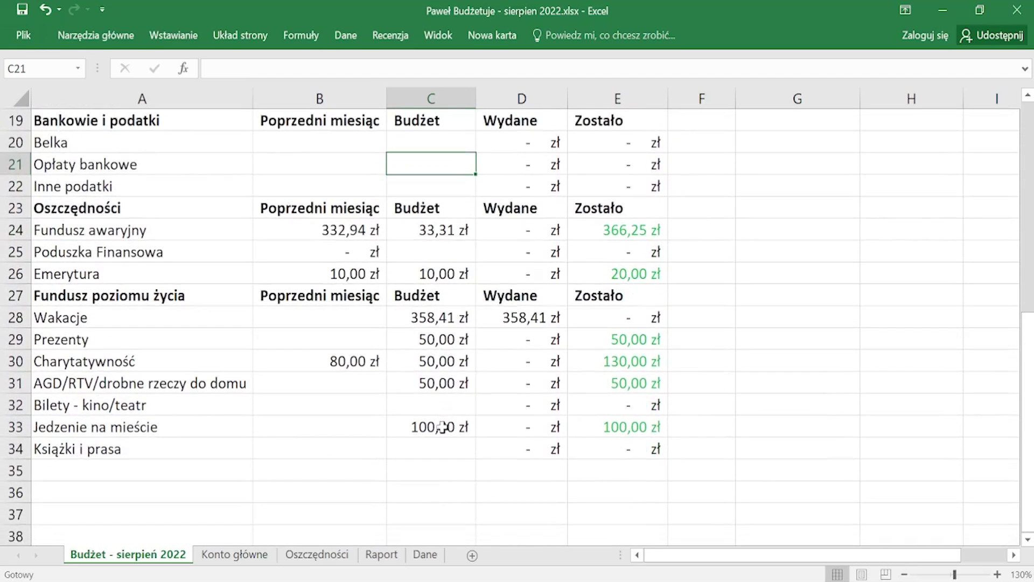
scroll(444, 492, "up", 1)
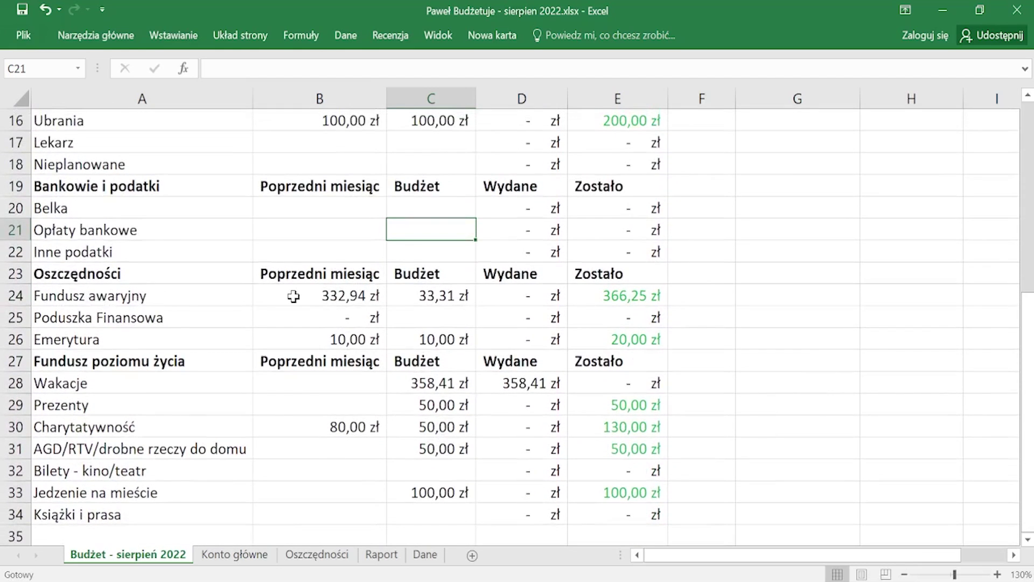
left_click(636, 298)
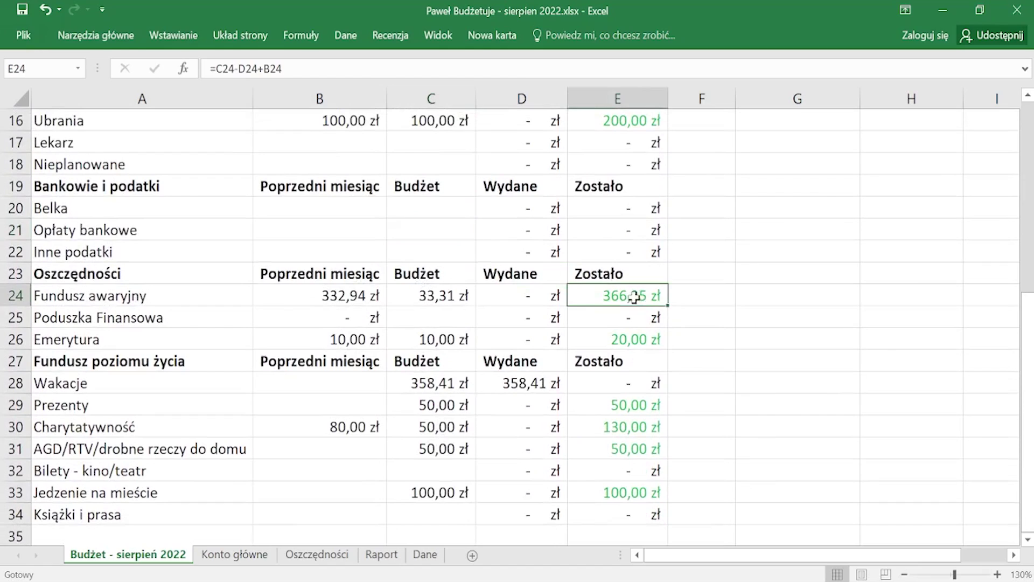
left_click(345, 299)
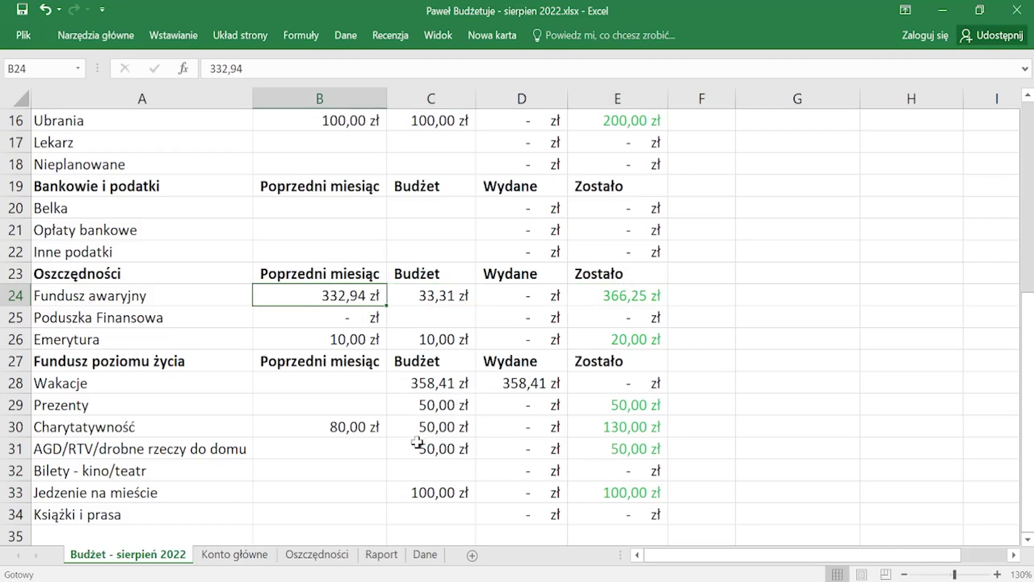
Review the Budżet amounts from Oszczędności back up to Codzienne życie and check Do rozdzielenia in the month summary
scroll(434, 430, "up", 1)
scroll(436, 432, "down", 1)
scroll(449, 413, "up", 1)
scroll(449, 413, "up", 3)
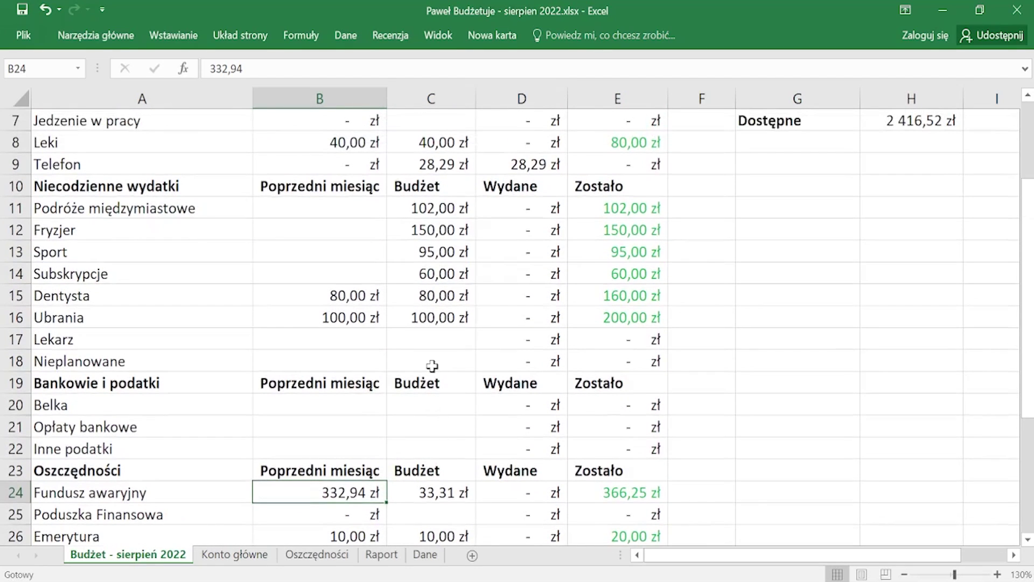
left_click(437, 344)
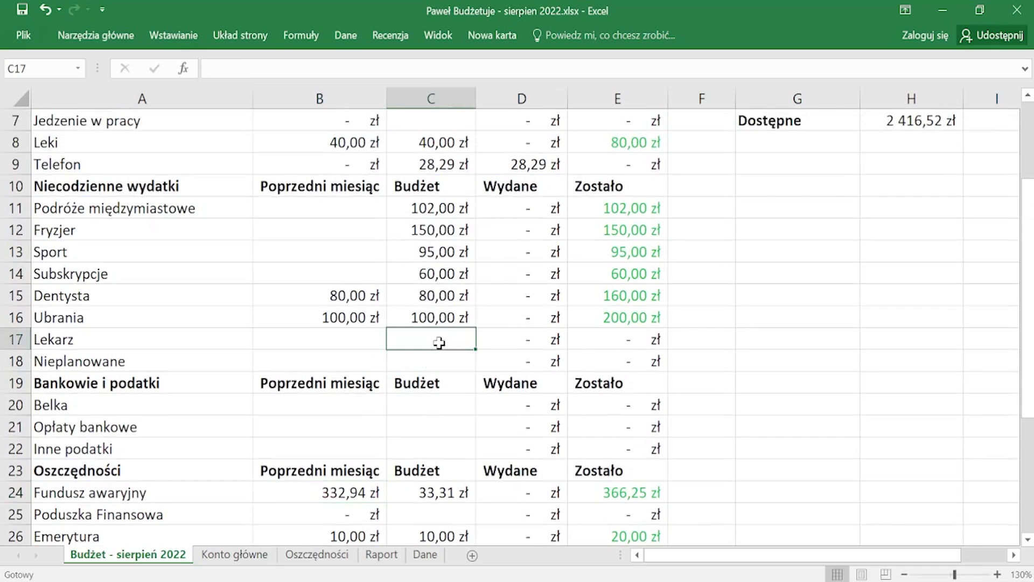
scroll(439, 344, "up", 1)
scroll(440, 345, "up", 2)
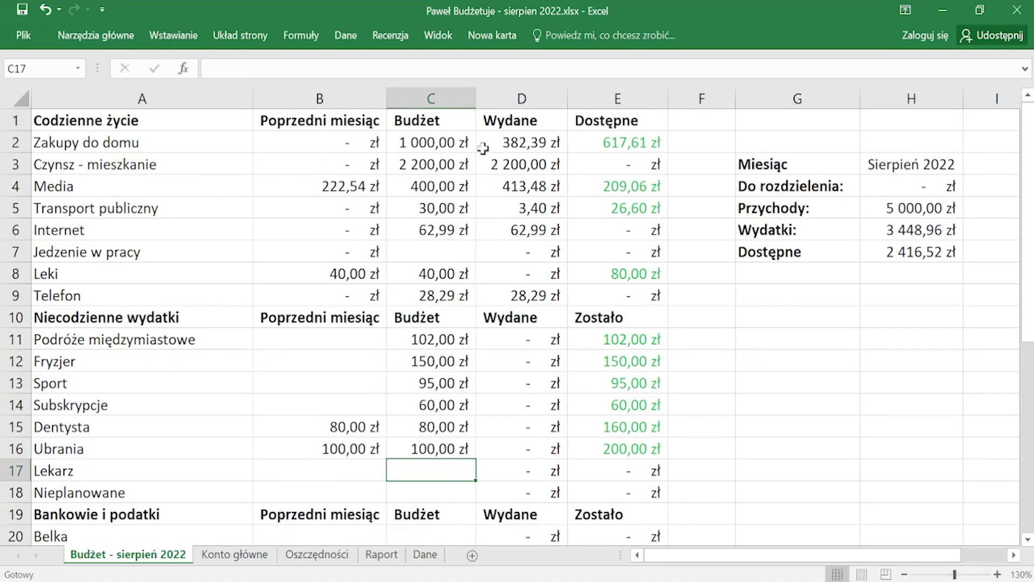
left_click(137, 122)
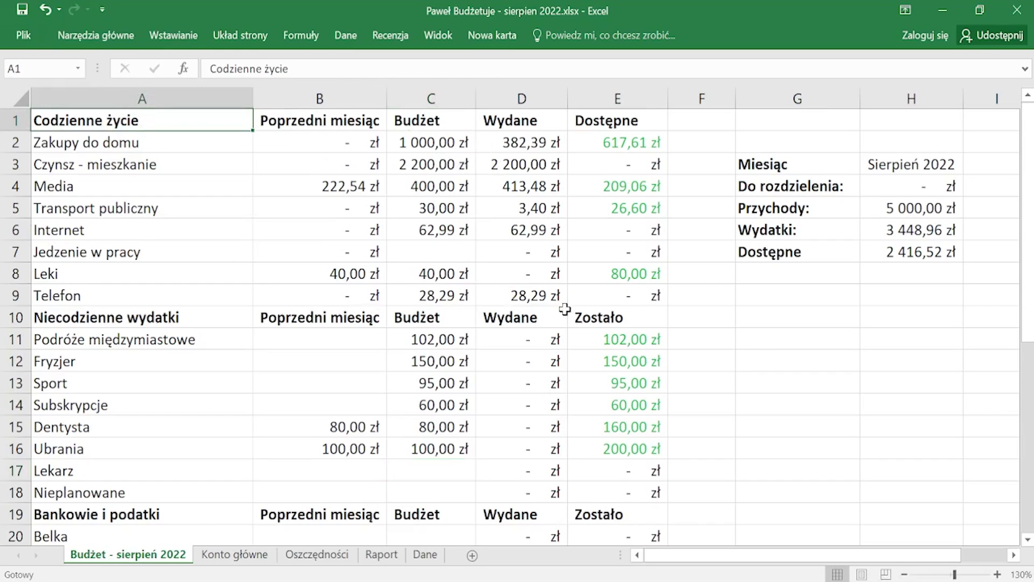